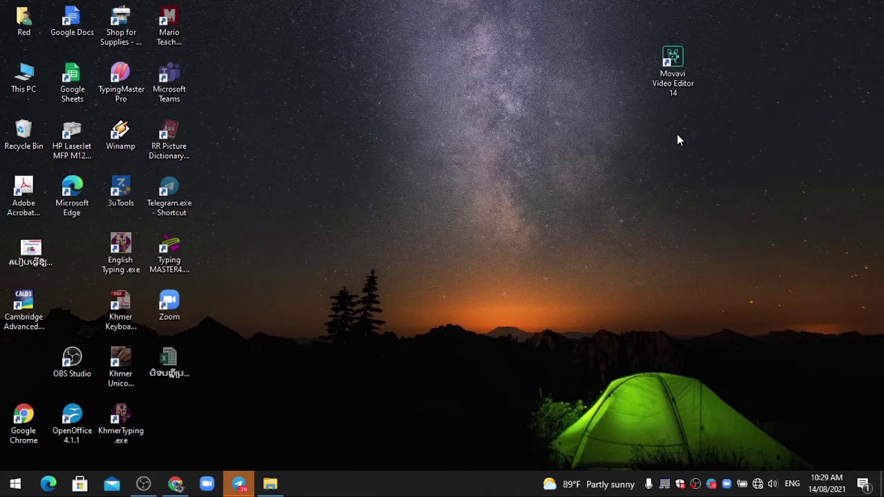
# Launch Movavi Video Editor 14 and dismiss its welcome window to reach the empty new project.
pyautogui.doubleClick(668, 72)
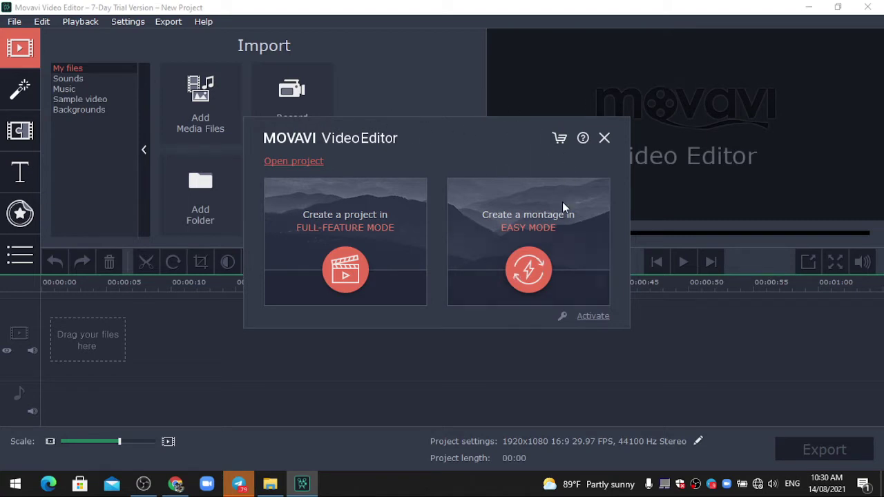
pyautogui.click(605, 139)
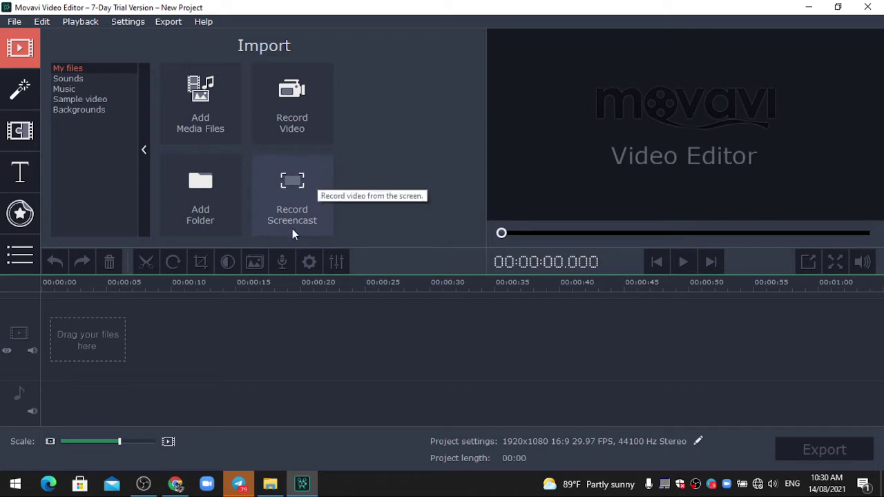
pyautogui.click(204, 106)
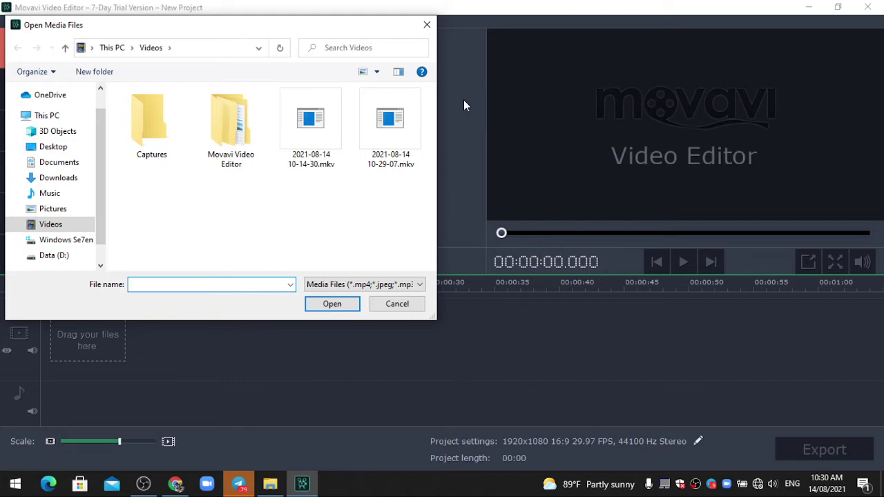
pyautogui.click(426, 26)
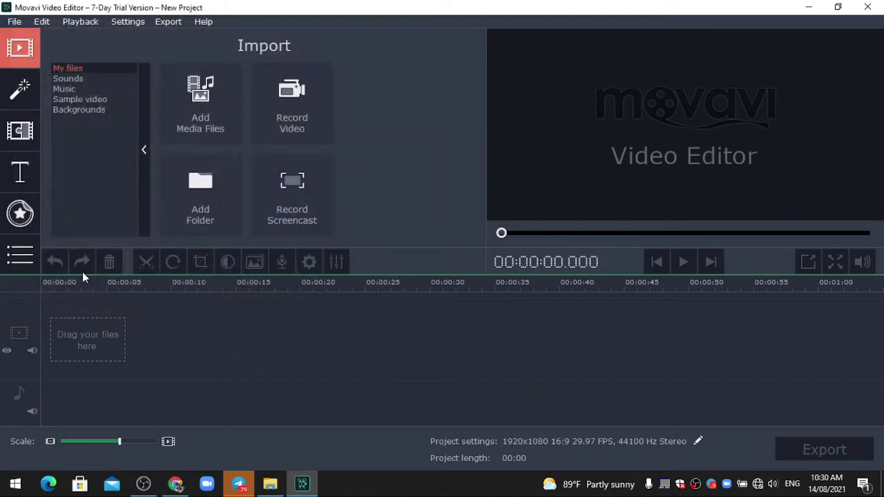
pyautogui.click(268, 487)
pyautogui.moveTo(426, 90); pyautogui.dragTo(608, 81)
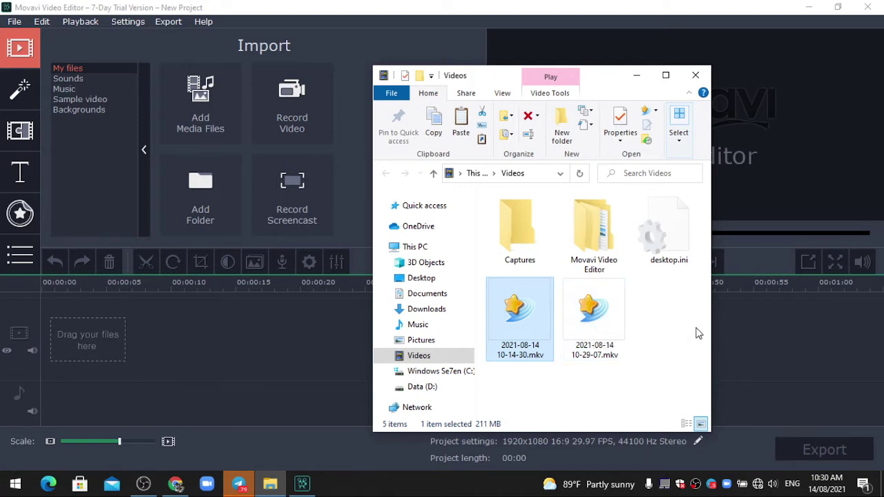
pyautogui.moveTo(530, 328); pyautogui.dragTo(145, 365)
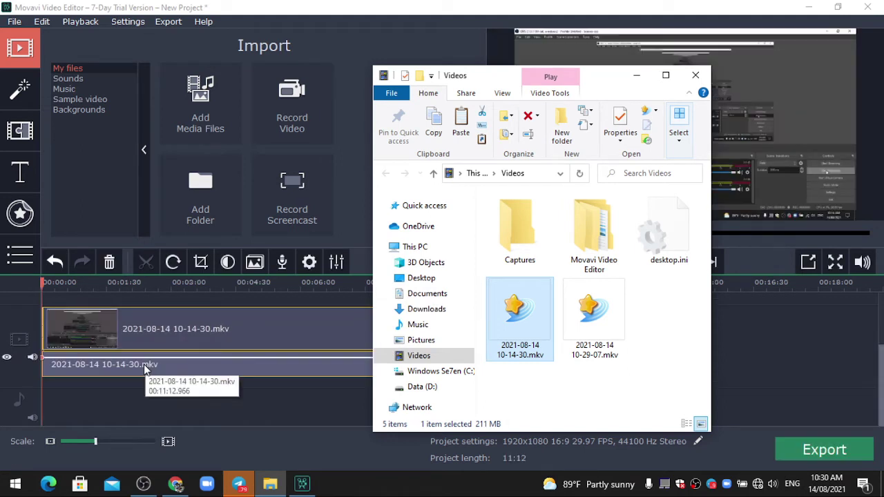
pyautogui.click(637, 77)
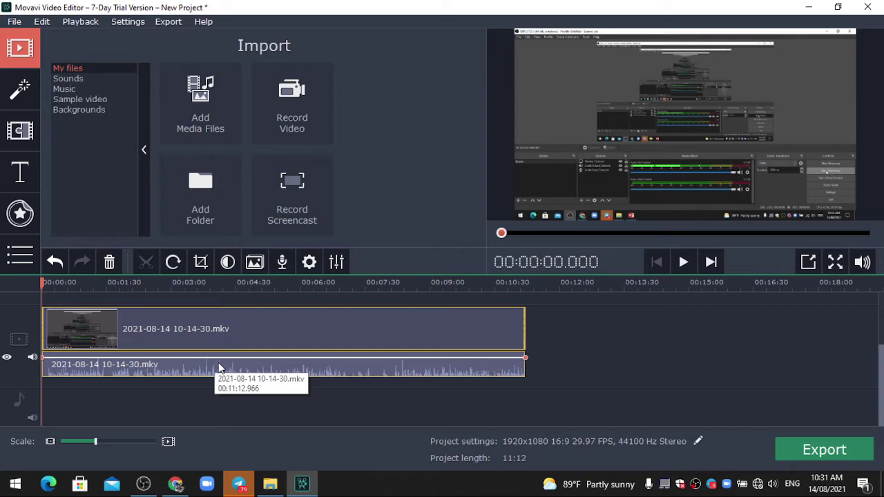
# Play the clip's opening seconds, including in full-screen preview, to examine how the recording begins, and return the playhead to the start.
pyautogui.press('space')
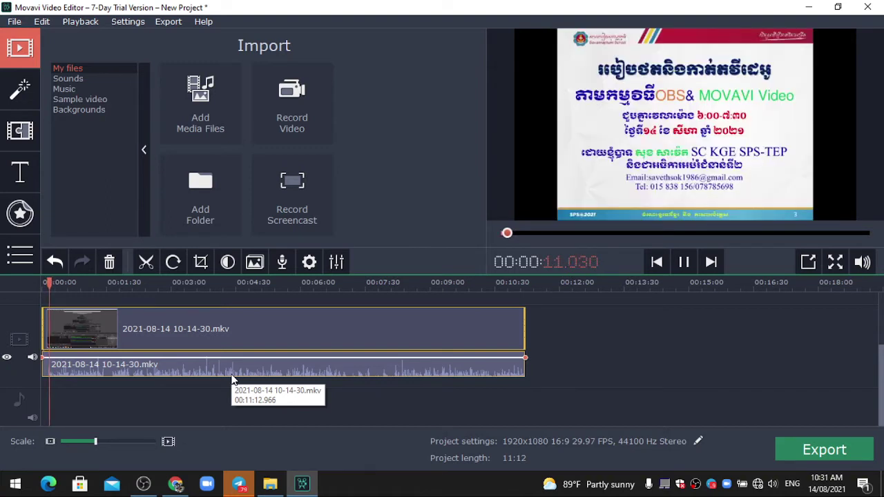
pyautogui.press('space')
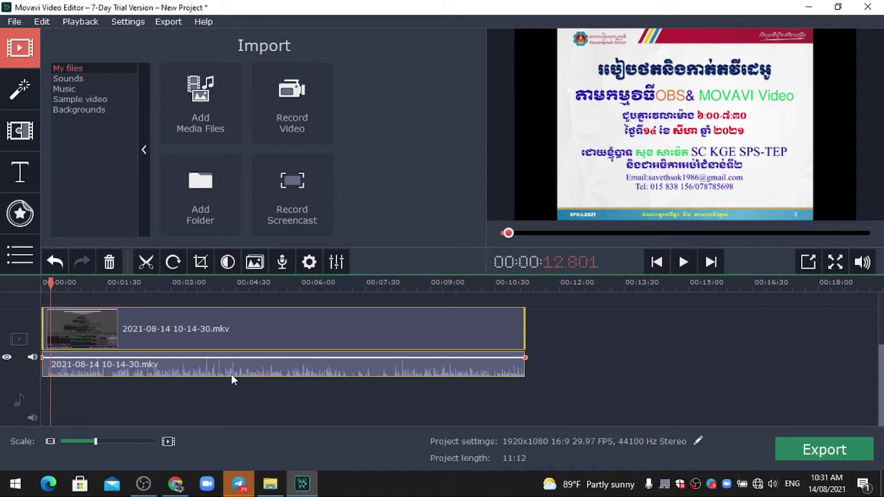
pyautogui.click(102, 442)
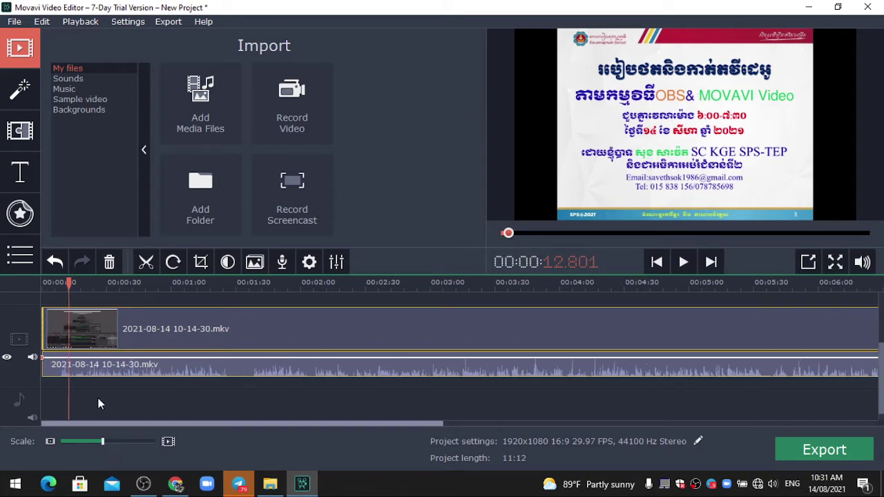
pyautogui.click(40, 295)
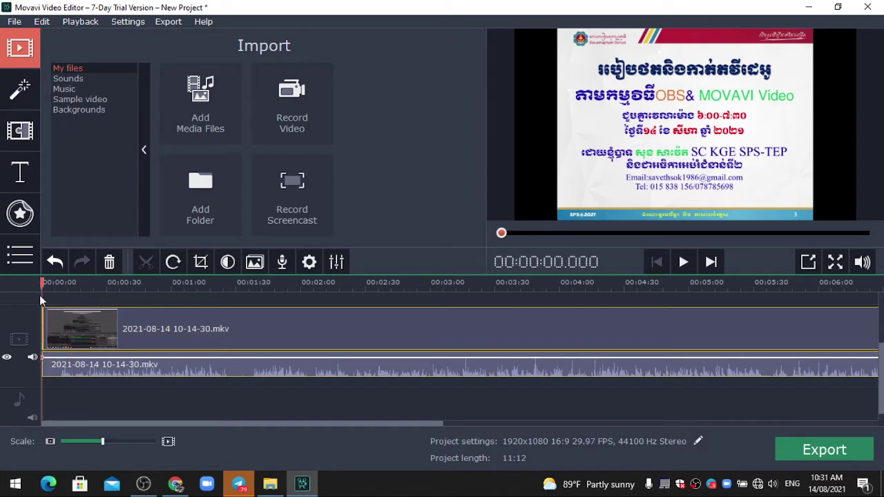
pyautogui.press('space')
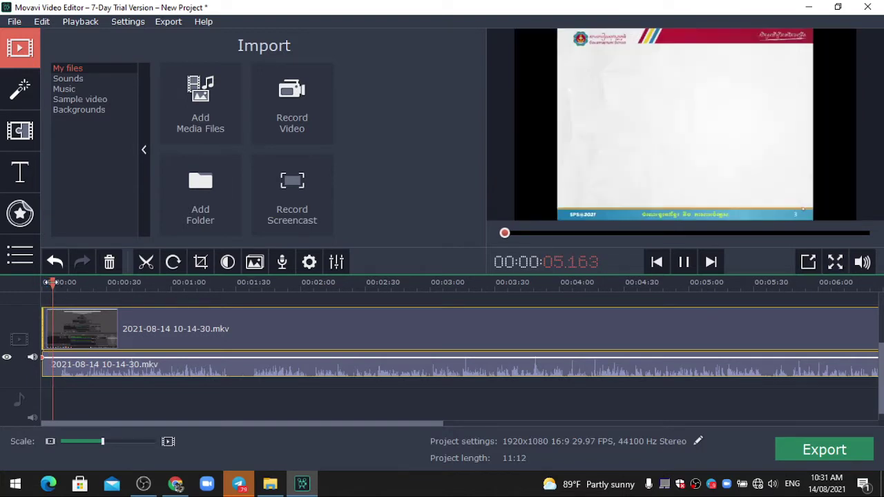
pyautogui.click(49, 283)
pyautogui.click(835, 262)
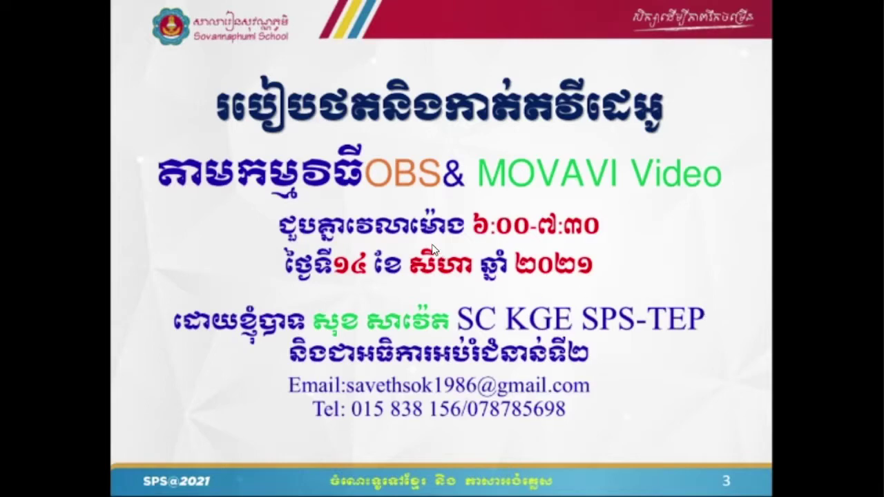
pyautogui.press('Escape')
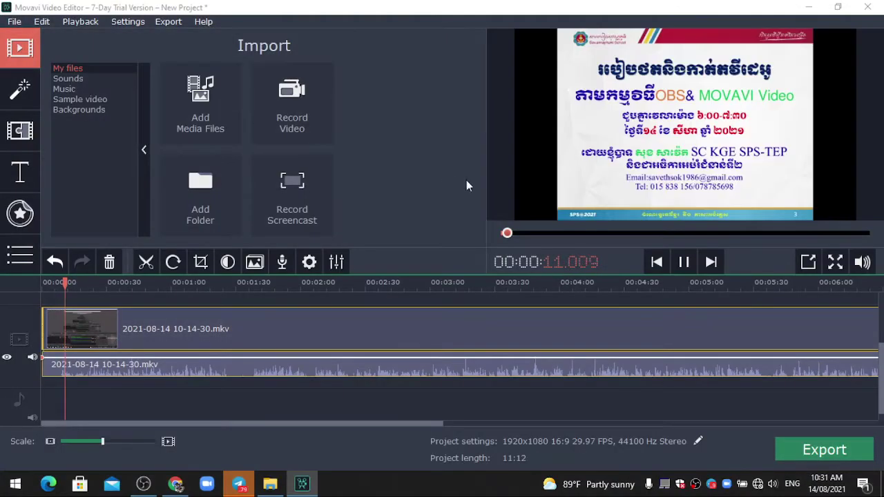
pyautogui.click(683, 262)
pyautogui.moveTo(67, 283); pyautogui.dragTo(38, 283)
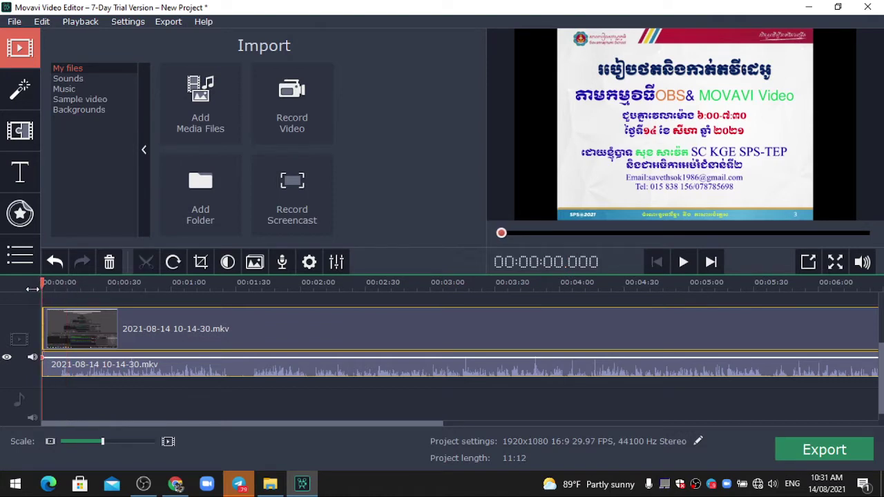
# Find the moment the title slide appears full screen and split the clip there, at 00:00:08.677.
pyautogui.press('space')
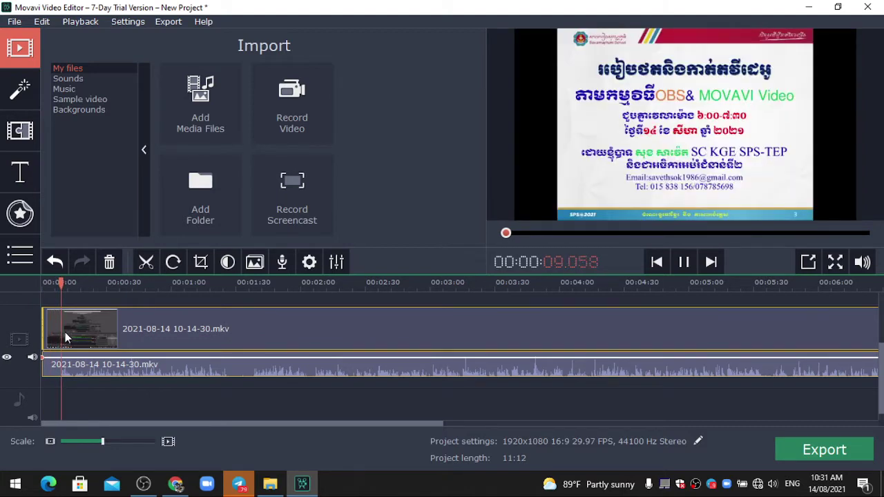
pyautogui.press('space')
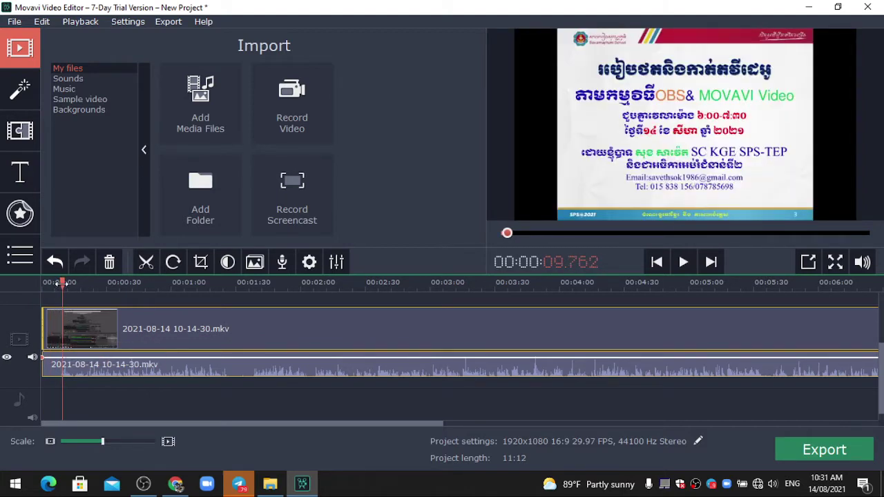
pyautogui.moveTo(63, 283); pyautogui.dragTo(58, 283)
pyautogui.press('space')
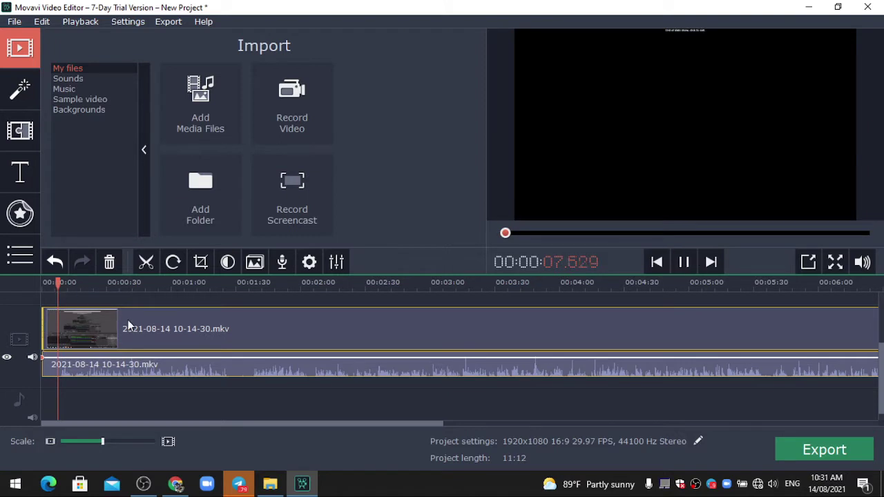
pyautogui.press('space')
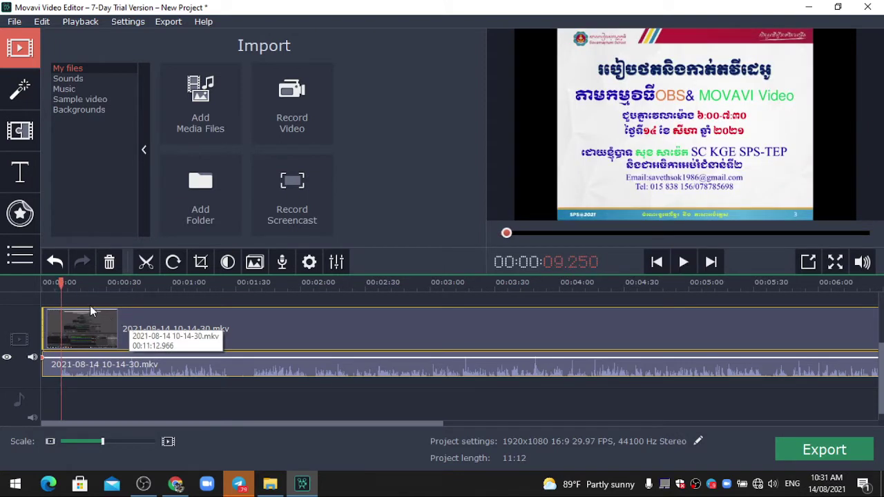
pyautogui.moveTo(62, 283); pyautogui.dragTo(58, 283)
pyautogui.press('space')
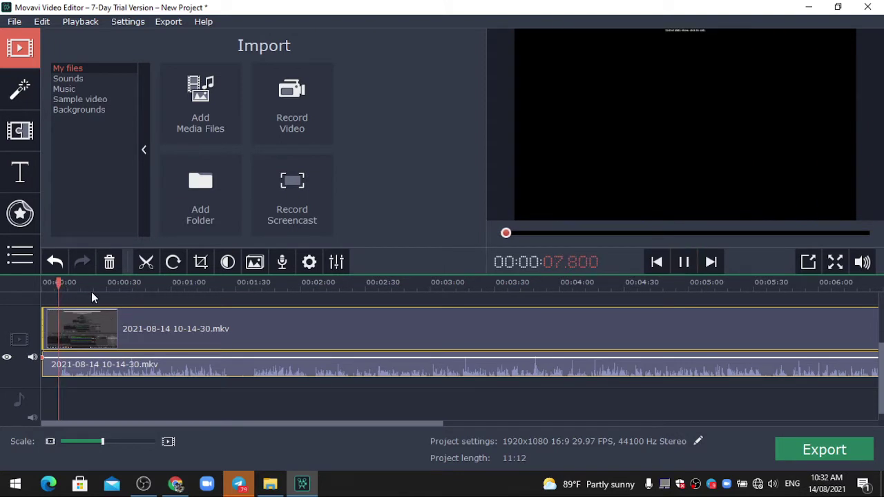
pyautogui.press('space')
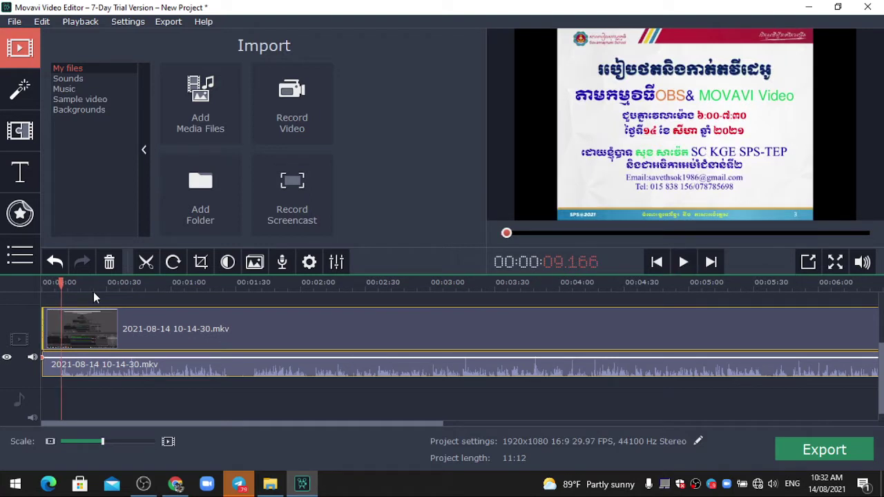
pyautogui.moveTo(60, 283); pyautogui.dragTo(59, 283)
pyautogui.press('space')
pyautogui.press('space')
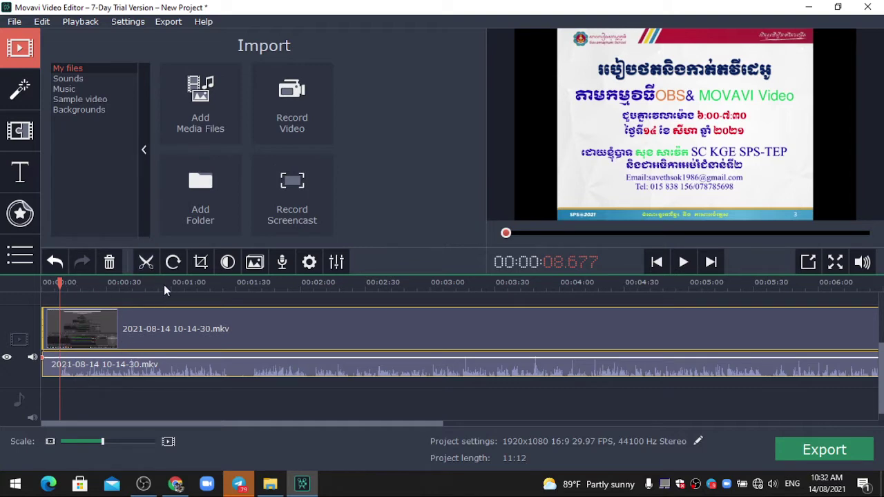
pyautogui.click(144, 261)
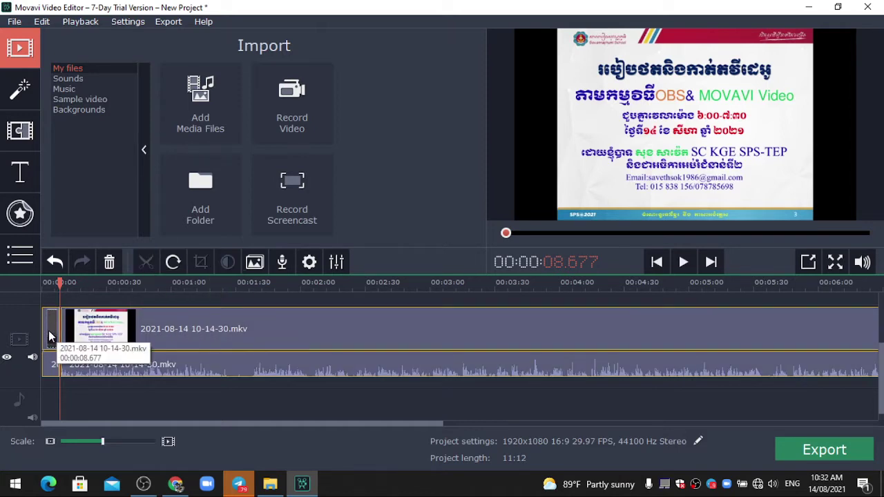
# Delete the short segment before the cut at the beginning of the timeline.
pyautogui.click(195, 328)
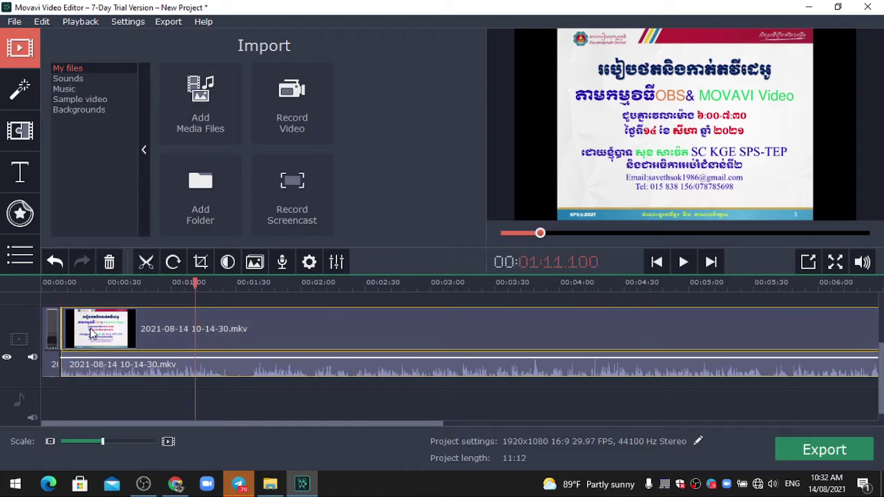
pyautogui.click(51, 335)
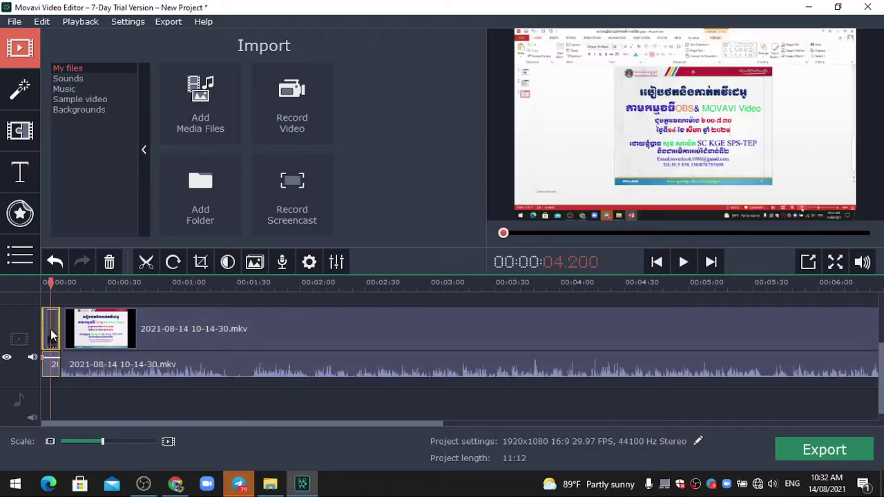
pyautogui.click(110, 262)
# Play the trimmed video from the beginning to check its new opening.
pyautogui.click(41, 283)
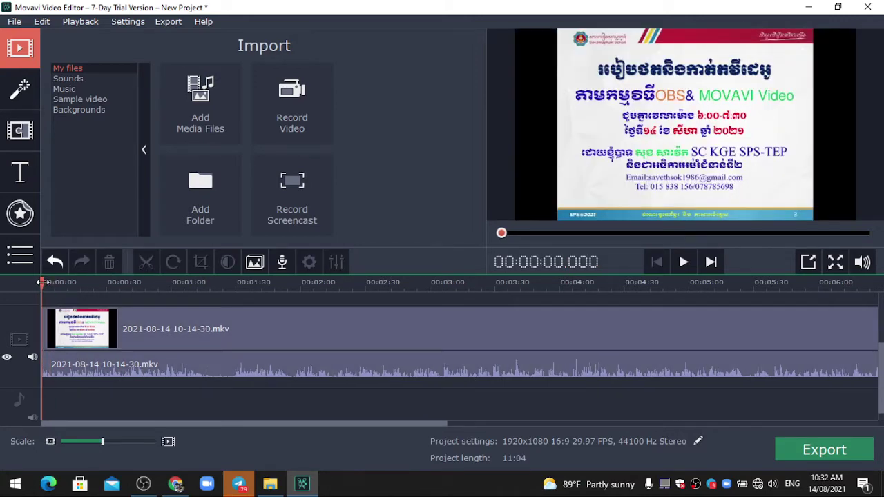
pyautogui.click(683, 262)
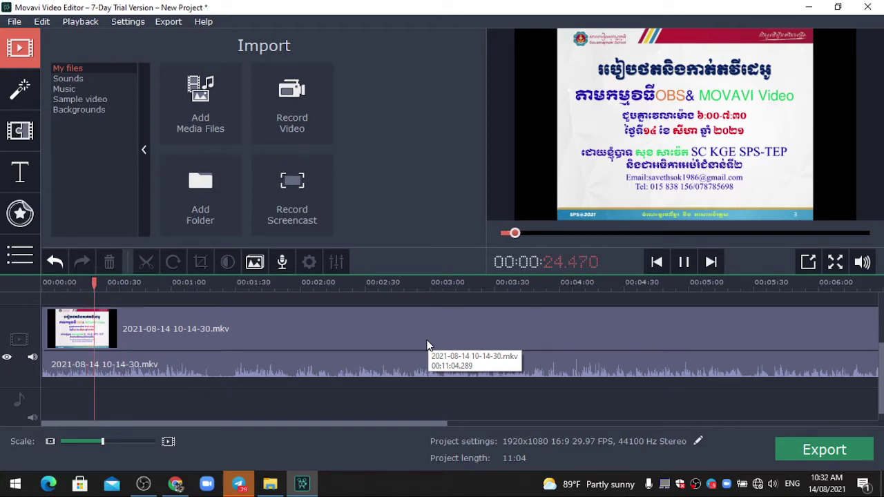
pyautogui.press('space')
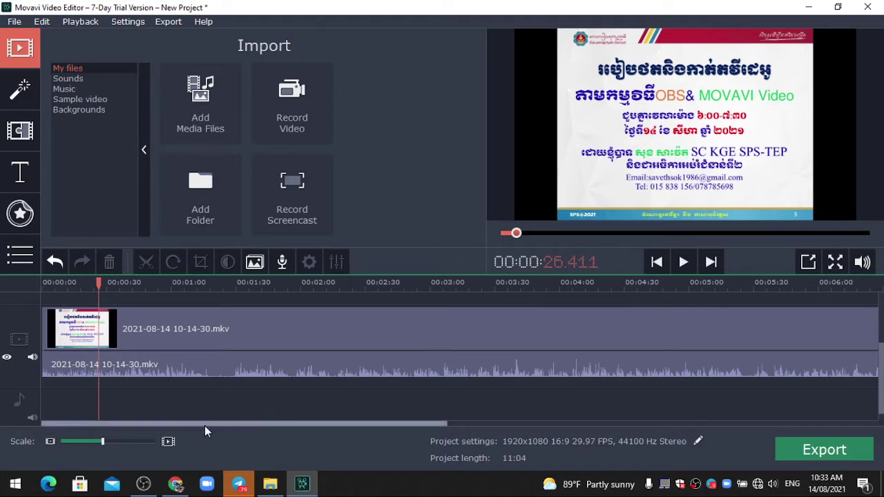
pyautogui.moveTo(199, 424)
pyautogui.mouseDown()
pyautogui.moveTo(239, 426)
pyautogui.moveTo(216, 428)
pyautogui.mouseUp()
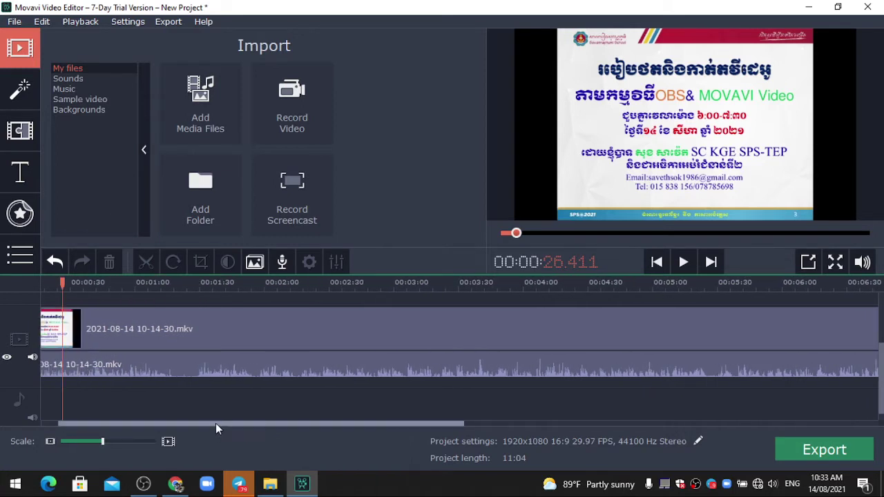
pyautogui.press('space')
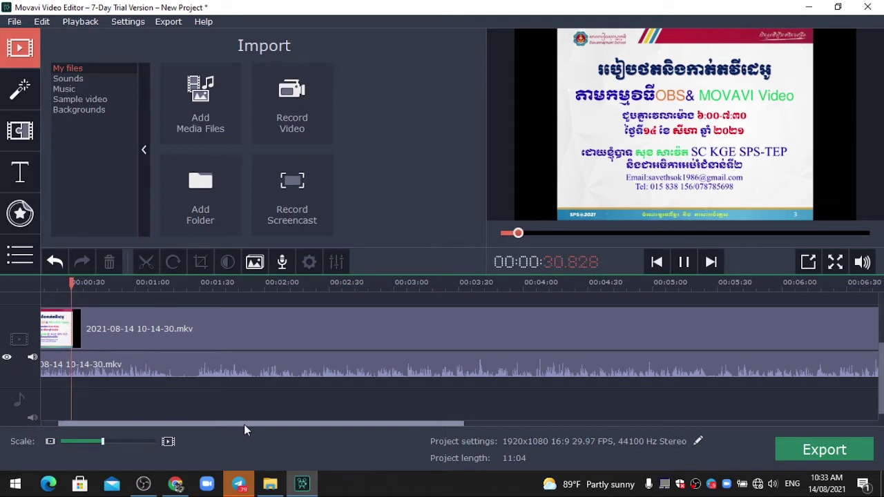
# Skip through the second half of the recording to examine its content, and return the playhead to the start.
pyautogui.moveTo(243, 424); pyautogui.dragTo(560, 438)
pyautogui.click(267, 343)
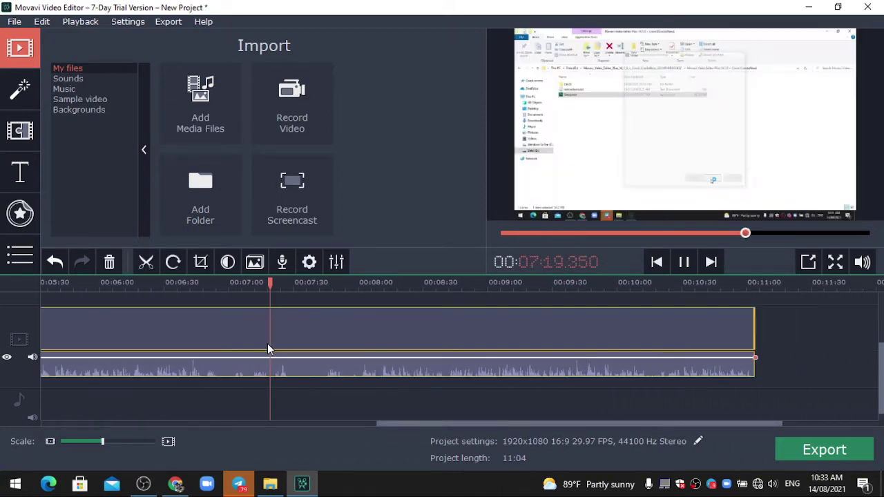
pyautogui.click(143, 342)
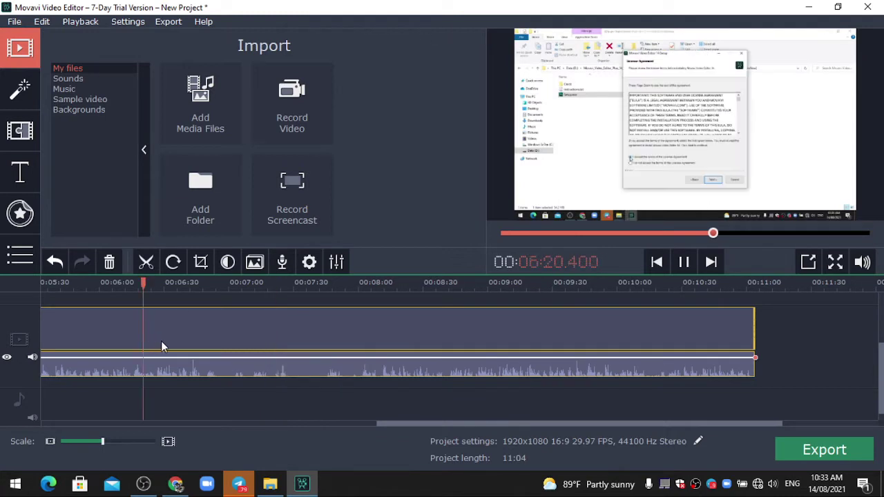
pyautogui.click(253, 328)
pyautogui.click(286, 328)
pyautogui.click(290, 328)
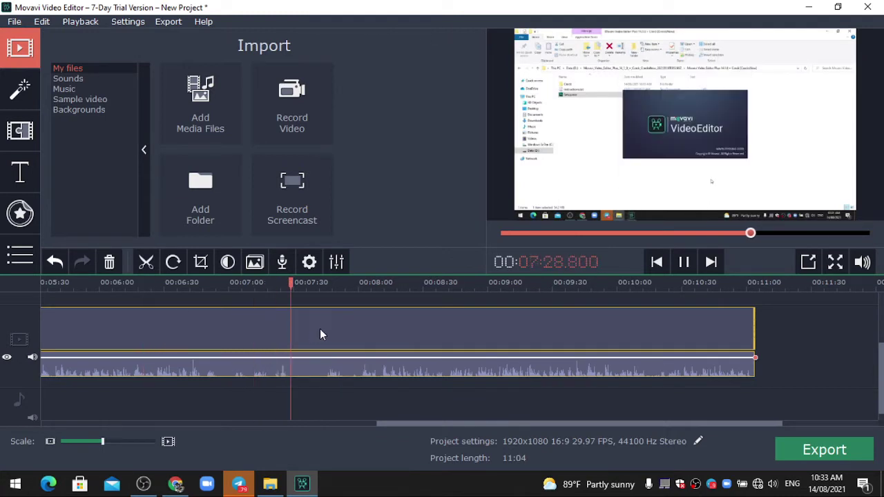
pyautogui.click(337, 328)
pyautogui.click(377, 330)
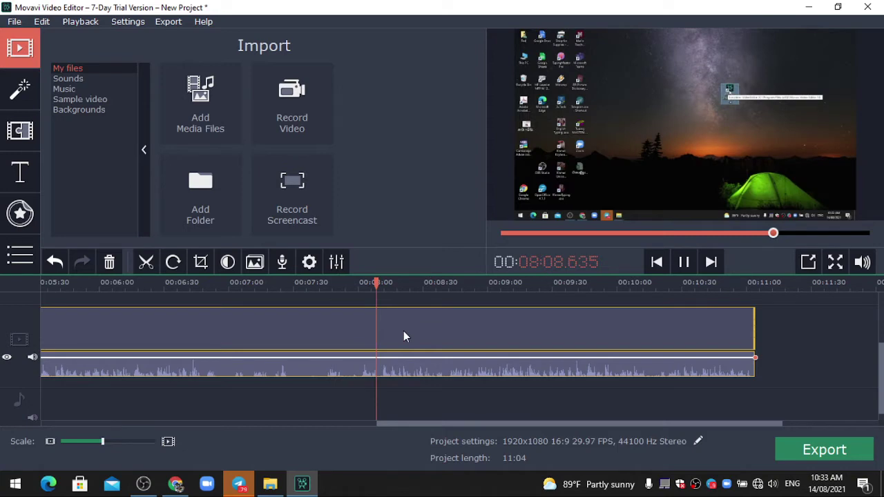
pyautogui.click(406, 331)
pyautogui.click(428, 333)
pyautogui.click(453, 337)
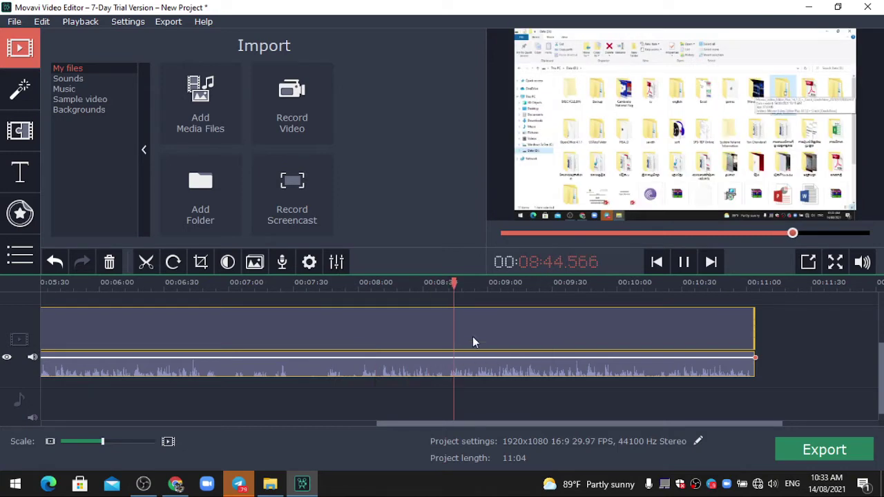
pyautogui.click(518, 338)
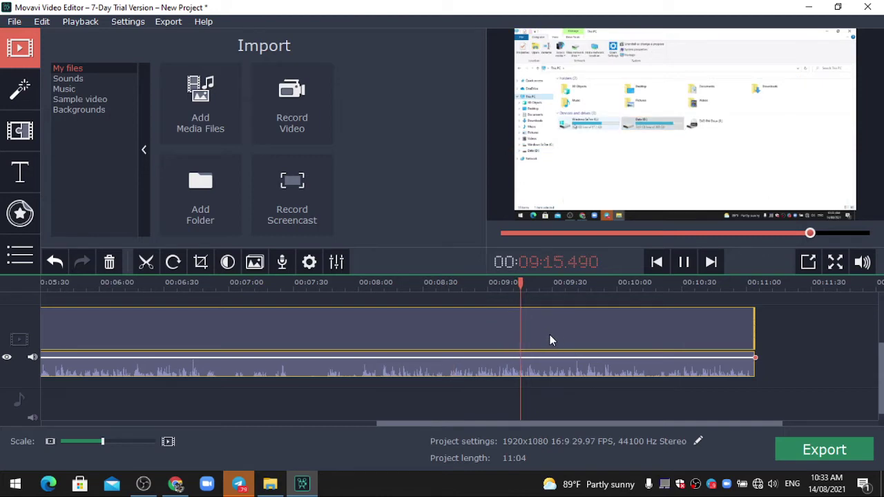
pyautogui.click(550, 340)
pyautogui.click(575, 340)
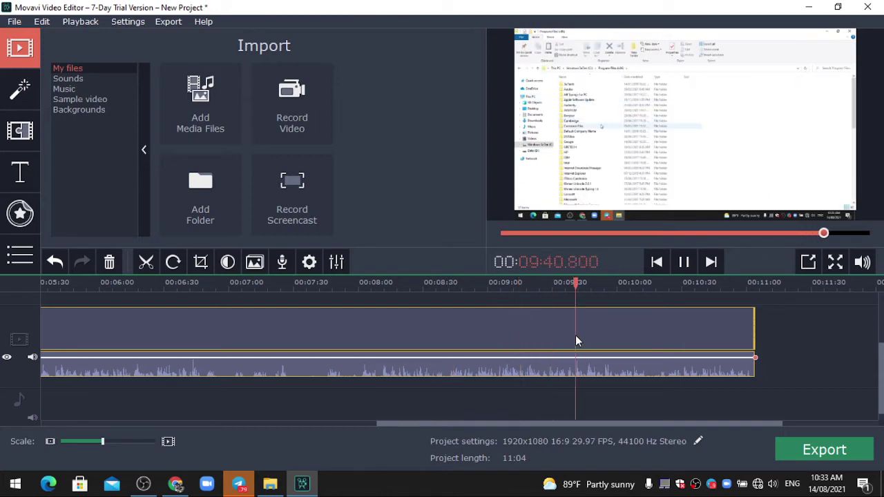
pyautogui.click(601, 340)
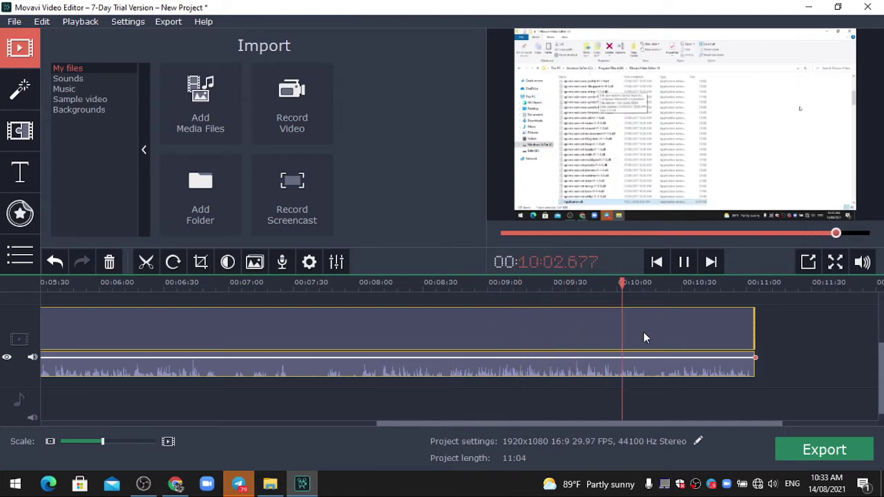
pyautogui.press('Home')
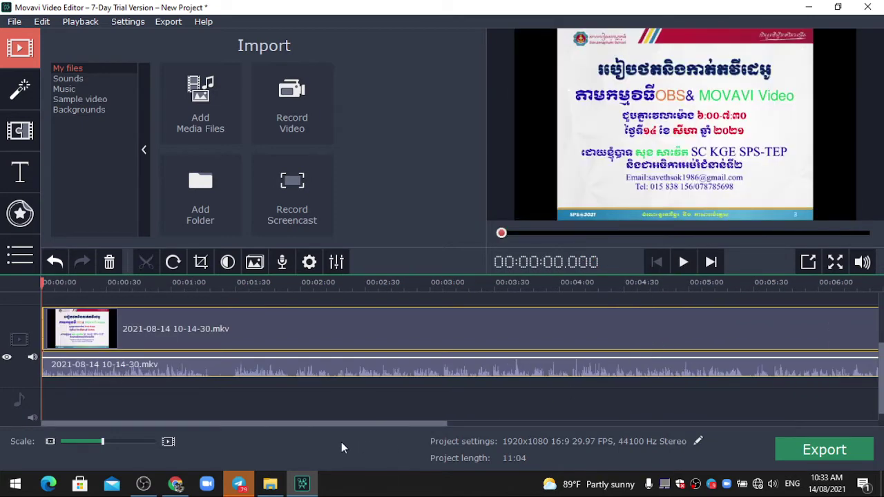
# Play and scrub through the recording's last seconds to examine how it ends after the Movavi Video Editor window.
pyautogui.moveTo(289, 423); pyautogui.dragTo(635, 422)
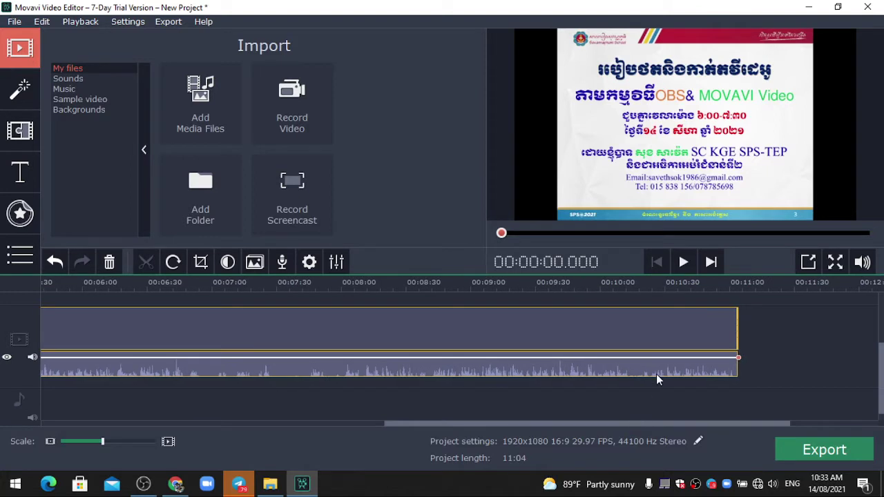
pyautogui.click(703, 333)
pyautogui.press('space')
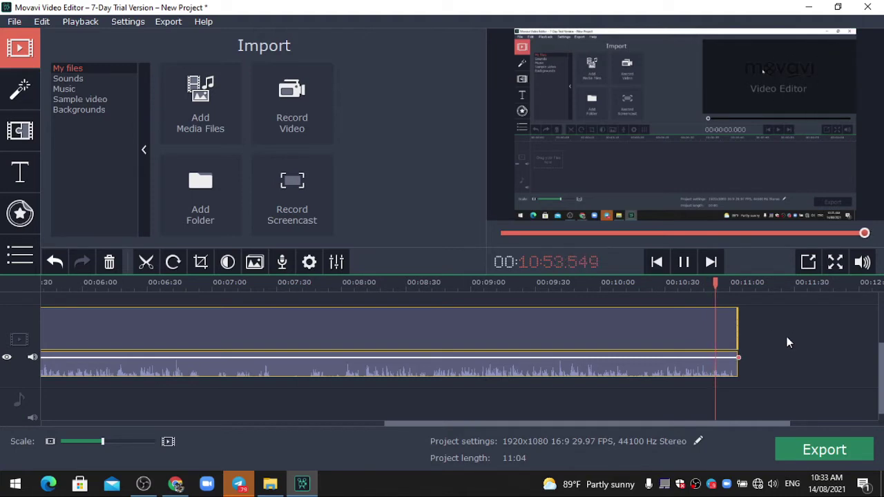
pyautogui.press('space')
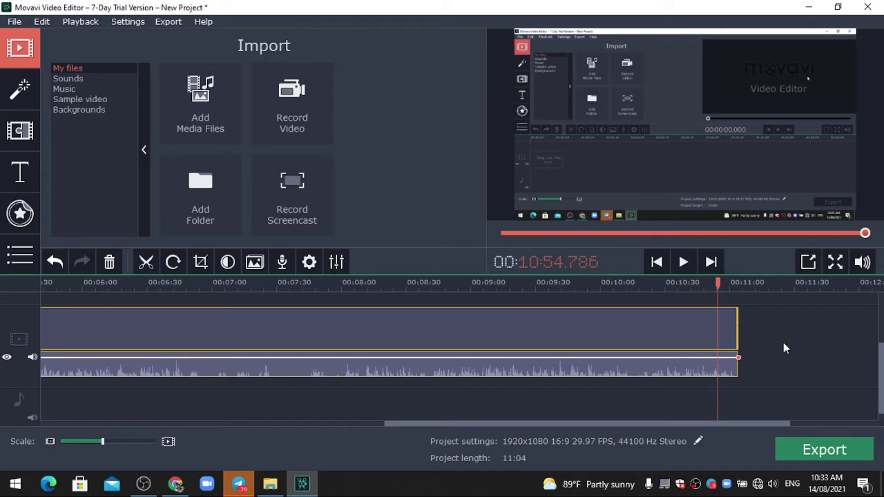
pyautogui.moveTo(718, 284); pyautogui.dragTo(730, 288)
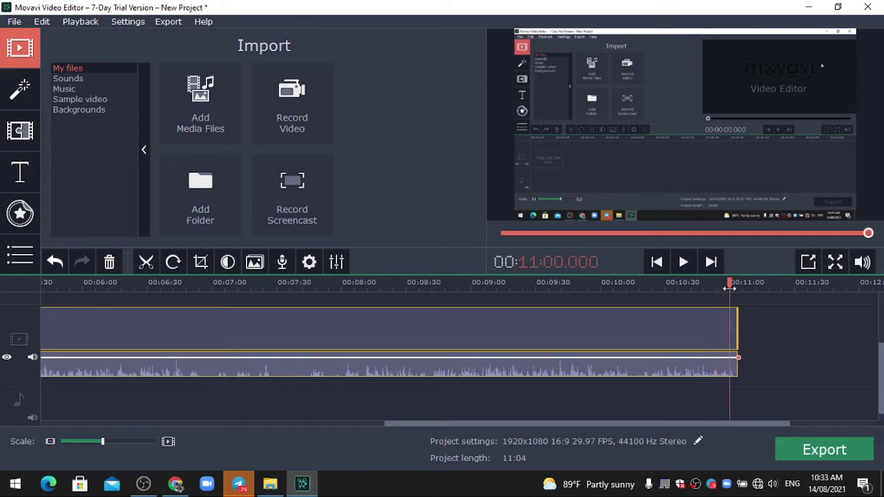
pyautogui.press('space')
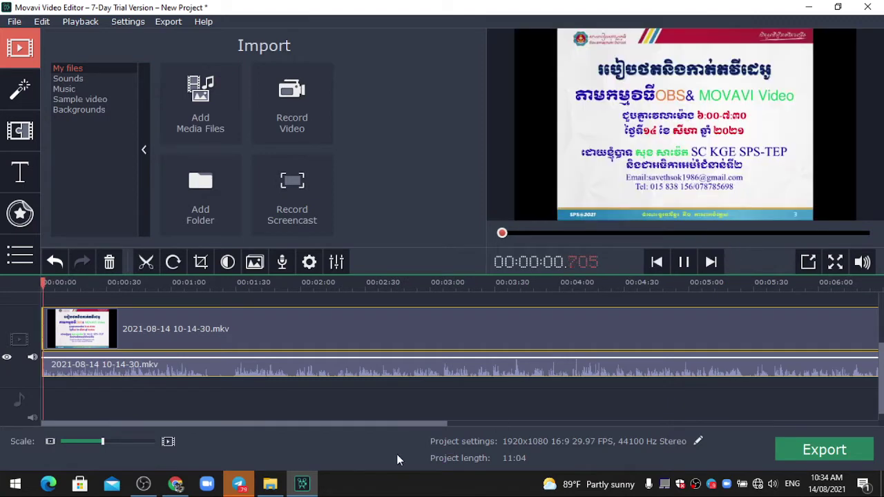
pyautogui.press('space')
pyautogui.moveTo(375, 428); pyautogui.dragTo(640, 351)
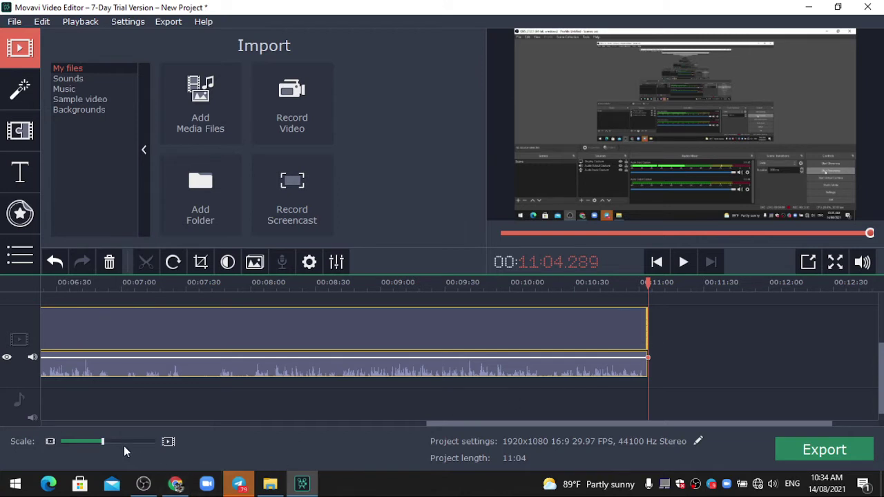
pyautogui.scroll(4, 114, 441)
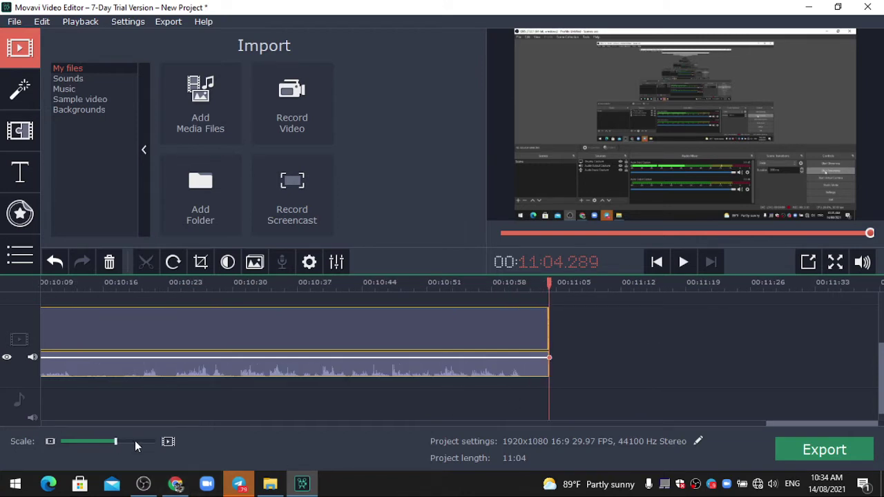
pyautogui.scroll(2, 134, 441)
pyautogui.click(502, 326)
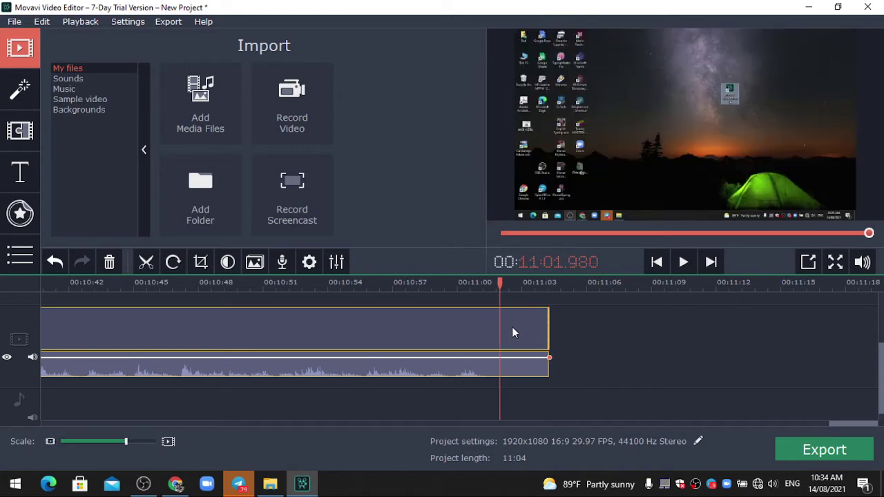
pyautogui.click(461, 330)
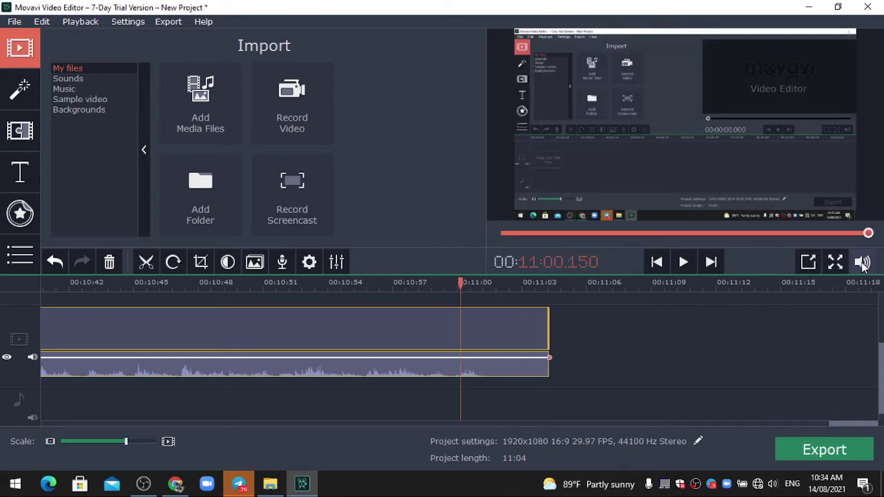
# Turn the preview sound down to mute and play on from about 00:11:00.
pyautogui.moveTo(862, 262)
pyautogui.moveTo(863, 184); pyautogui.dragTo(868, 254)
pyautogui.press('space')
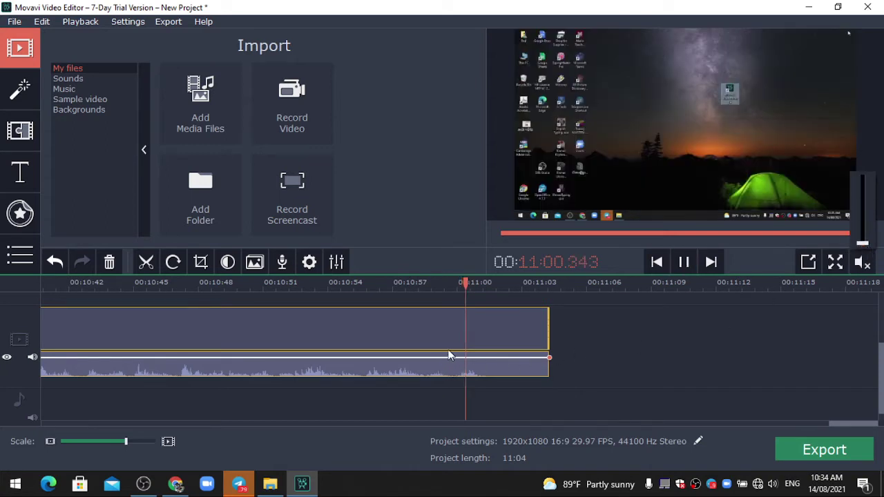
# Split the clip at 00:11:01.059, on the bare desktop, and delete the short segment after the cut.
pyautogui.click(438, 329)
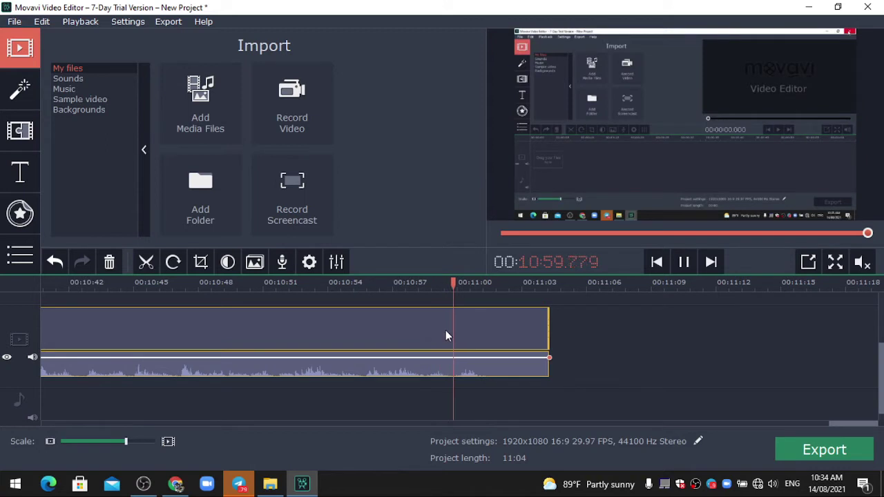
pyautogui.press('space')
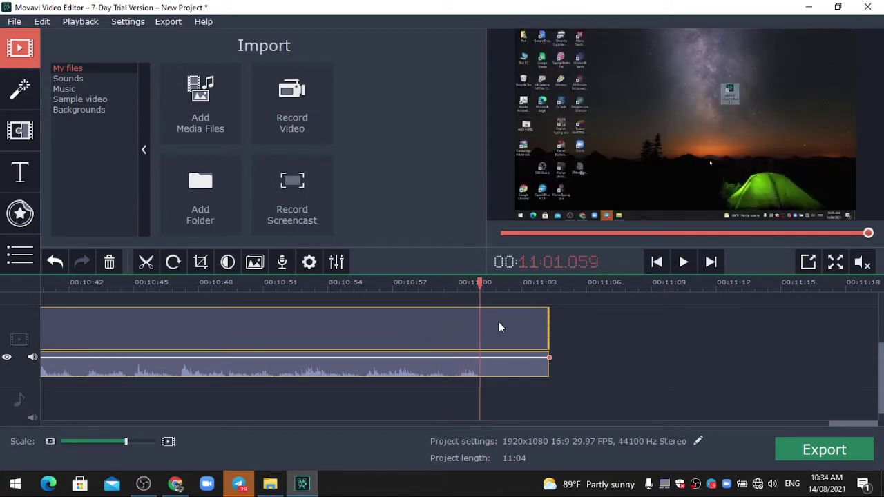
pyautogui.click(145, 262)
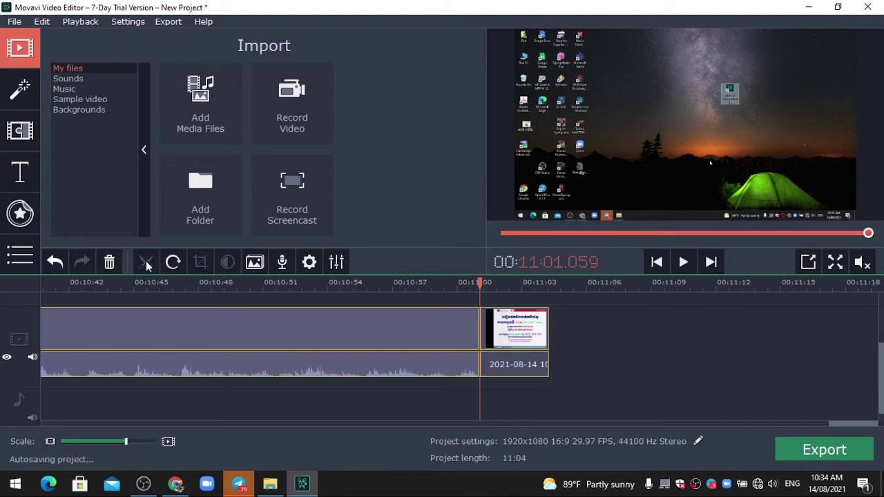
pyautogui.click(512, 334)
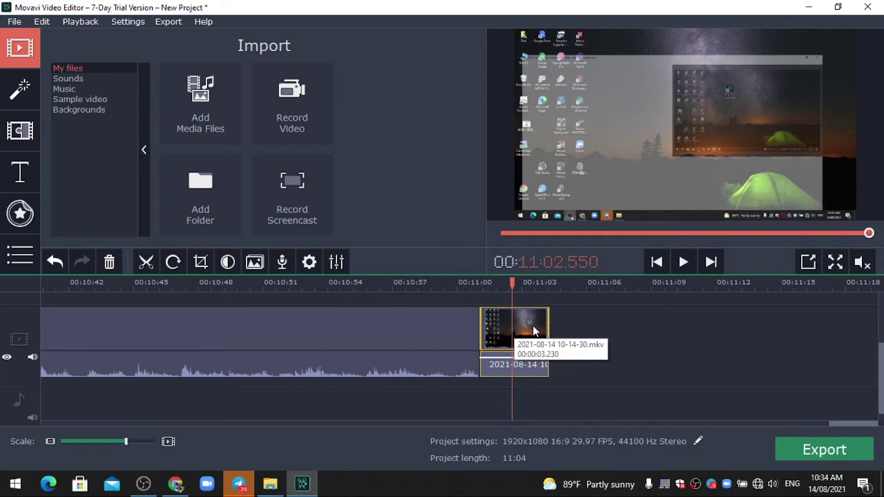
pyautogui.click(109, 265)
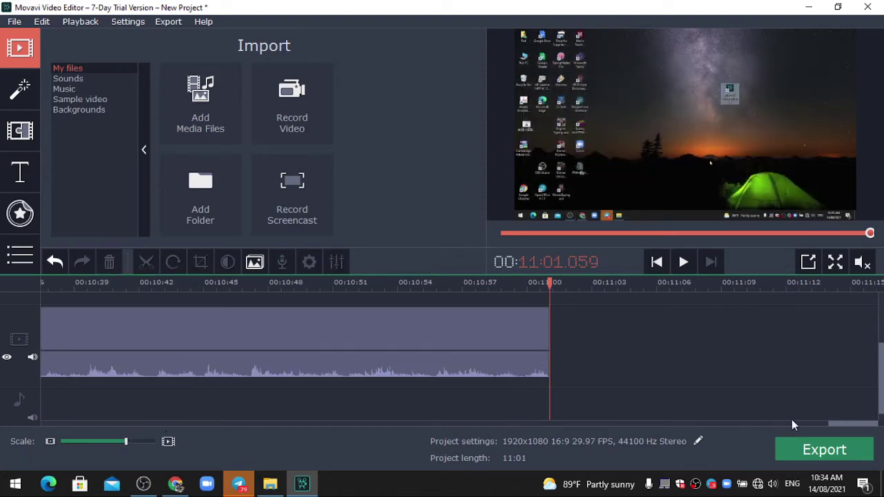
# Reduce the timeline scale until the whole trimmed clip fits in view.
pyautogui.moveTo(856, 424); pyautogui.dragTo(174, 435)
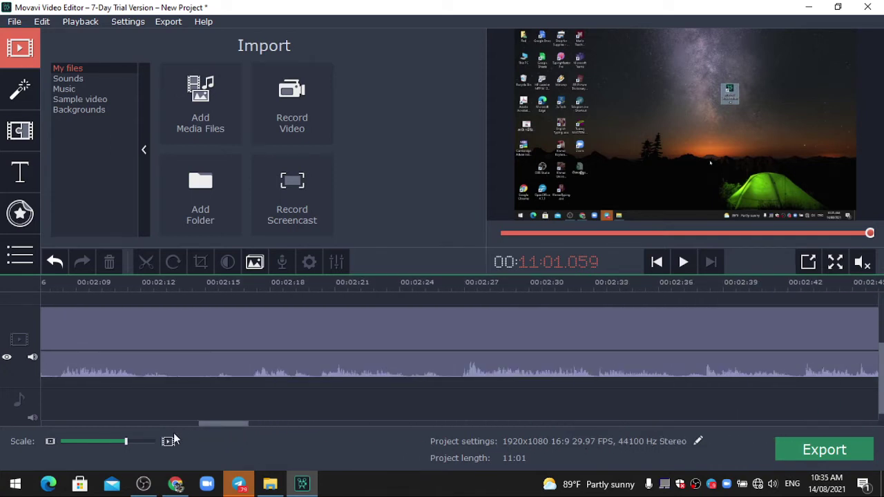
pyautogui.click(103, 442)
pyautogui.click(78, 439)
pyautogui.click(78, 439)
pyautogui.click(78, 440)
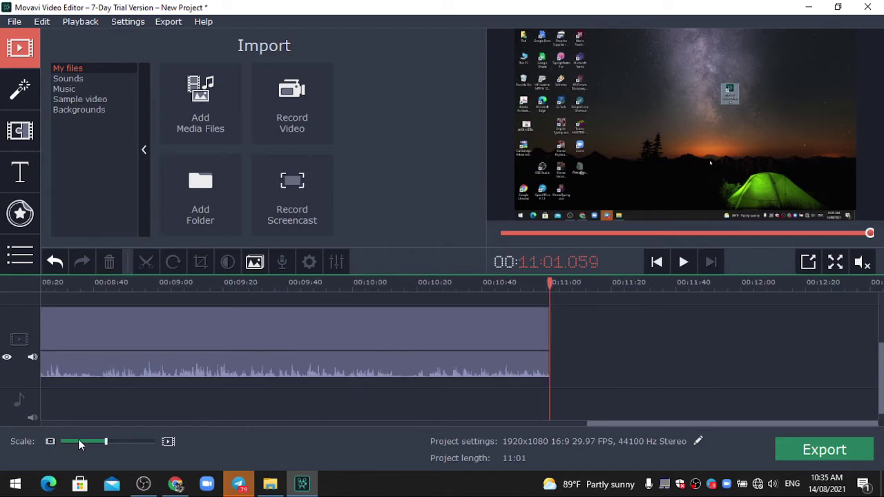
pyautogui.click(78, 439)
pyautogui.click(78, 440)
pyautogui.click(78, 440)
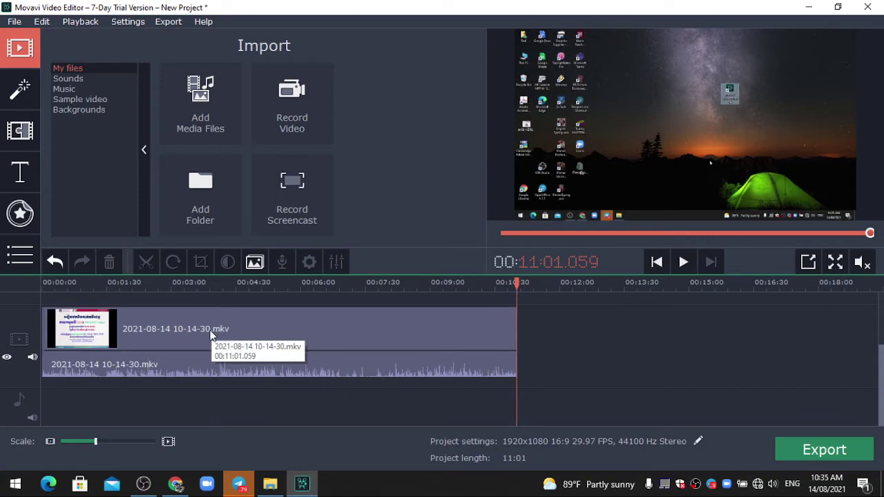
# Open the clip's properties and place the playhead at 00:02:31.200, on the Windows Security screen.
pyautogui.click(91, 328)
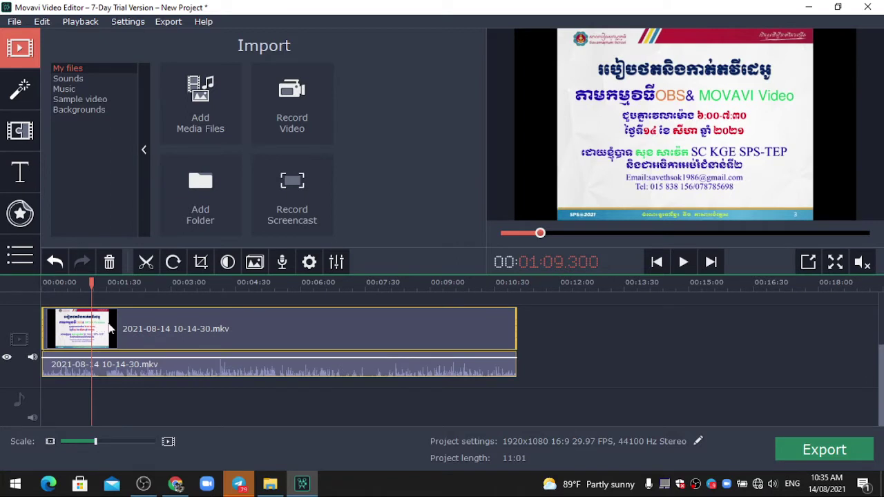
pyautogui.doubleClick(152, 330)
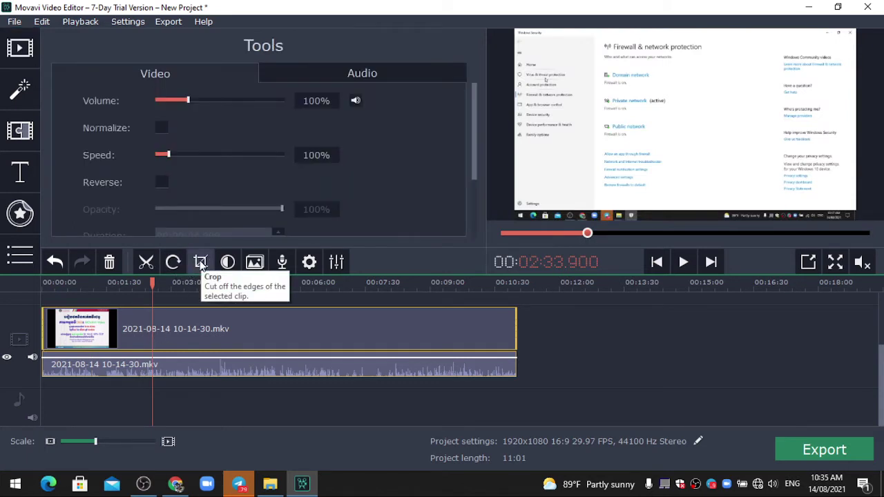
pyautogui.moveTo(153, 283); pyautogui.dragTo(40, 283)
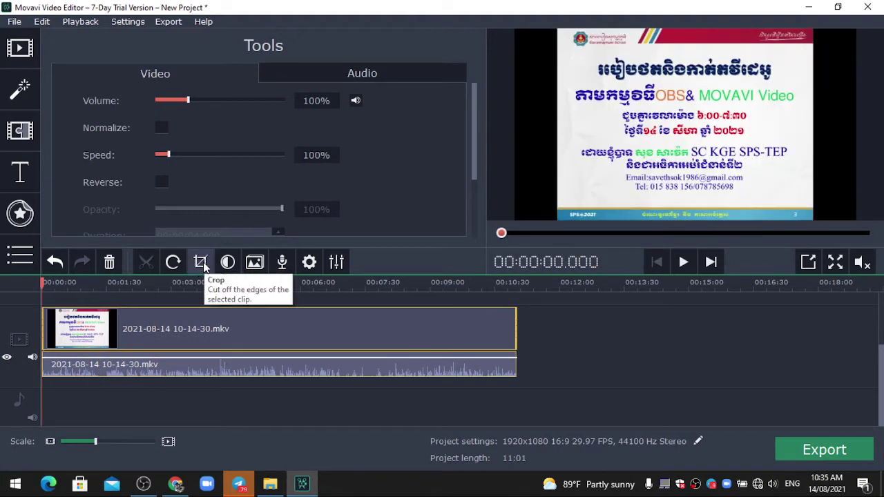
pyautogui.moveTo(41, 283); pyautogui.dragTo(151, 283)
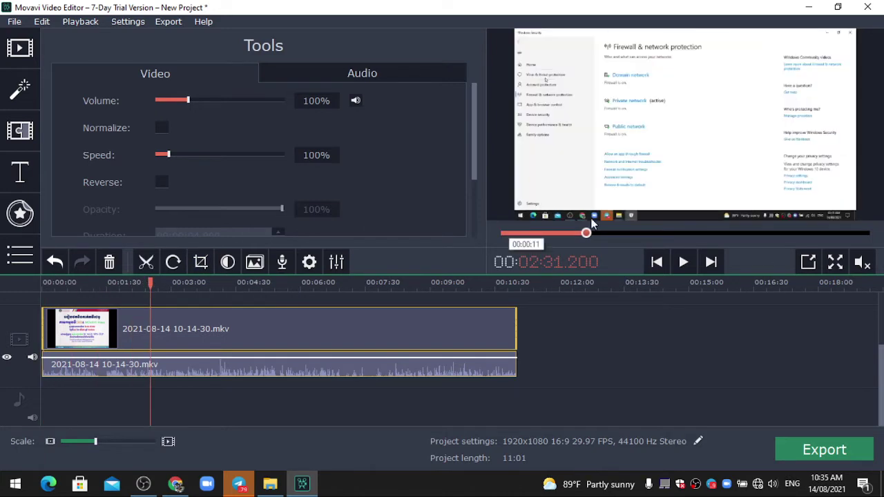
# Crop the title strip and the taskbar off the recording's frame at 0.0° rotation, apply it, and return the playhead to the start.
pyautogui.click(199, 263)
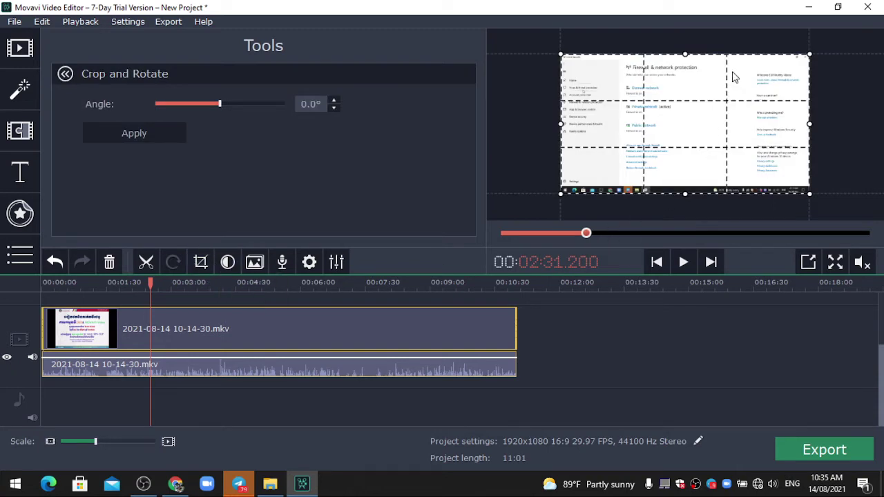
pyautogui.moveTo(685, 57); pyautogui.dragTo(688, 60)
pyautogui.moveTo(683, 194); pyautogui.dragTo(683, 191)
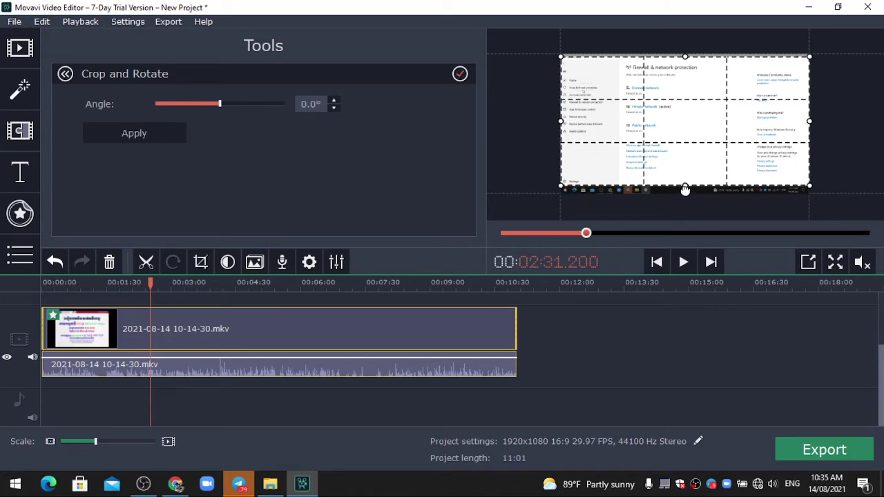
pyautogui.moveTo(684, 192); pyautogui.dragTo(687, 198)
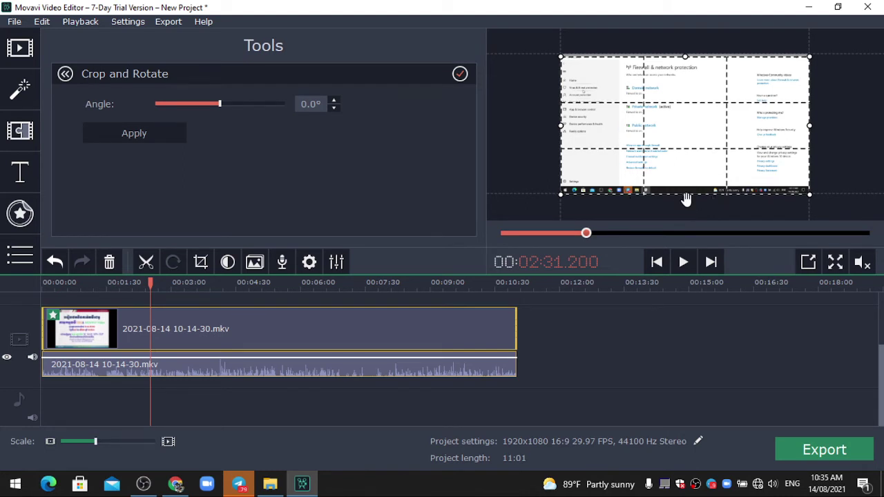
pyautogui.moveTo(686, 200); pyautogui.dragTo(687, 196)
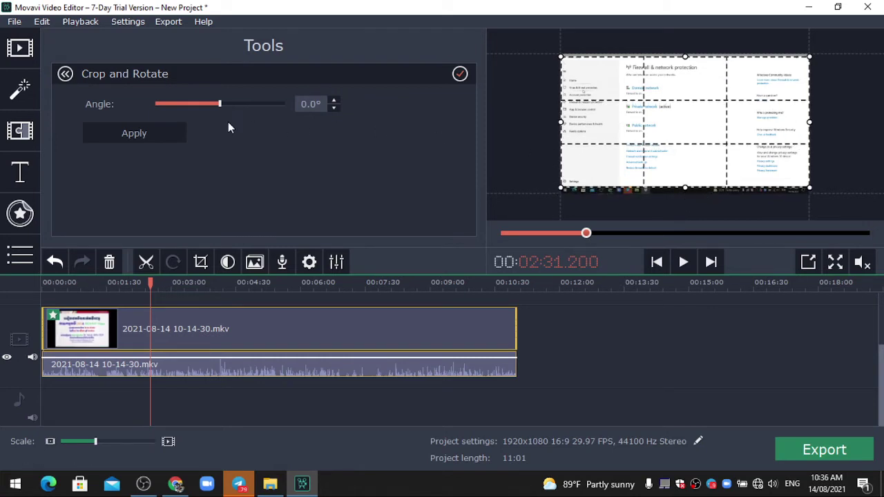
pyautogui.click(132, 133)
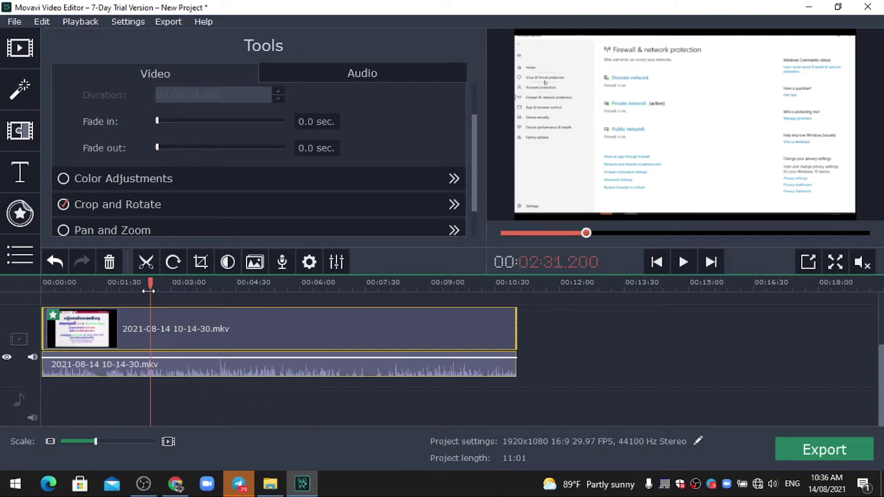
pyautogui.press('Home')
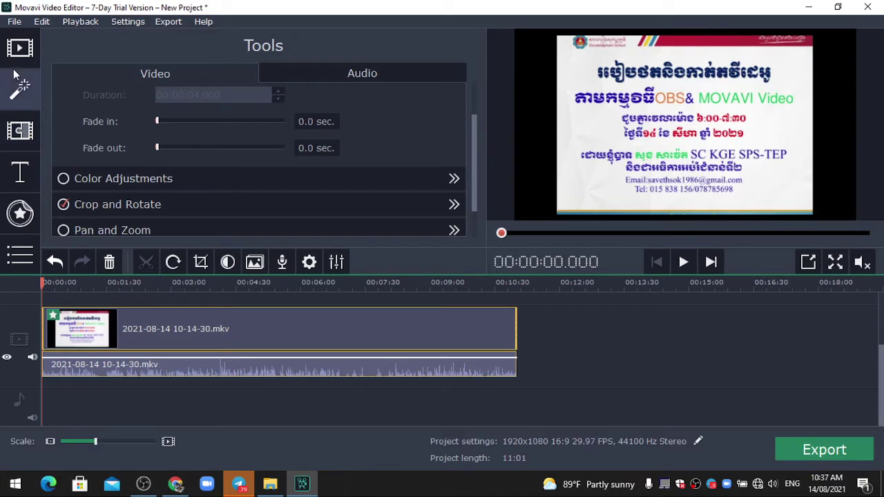
# Look through the title categories, including Basic, Artistic, Intros, Speech bubbles and My titles, and finish on Featured.
pyautogui.click(21, 171)
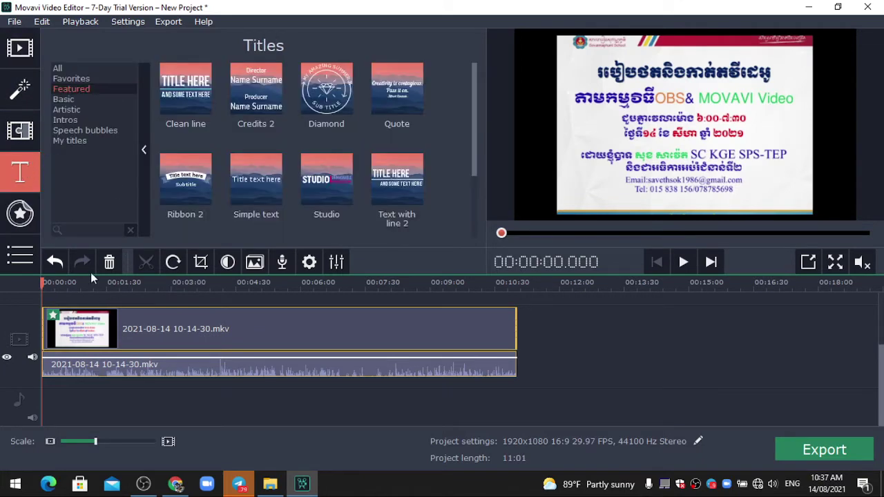
pyautogui.moveTo(878, 383); pyautogui.dragTo(878, 331)
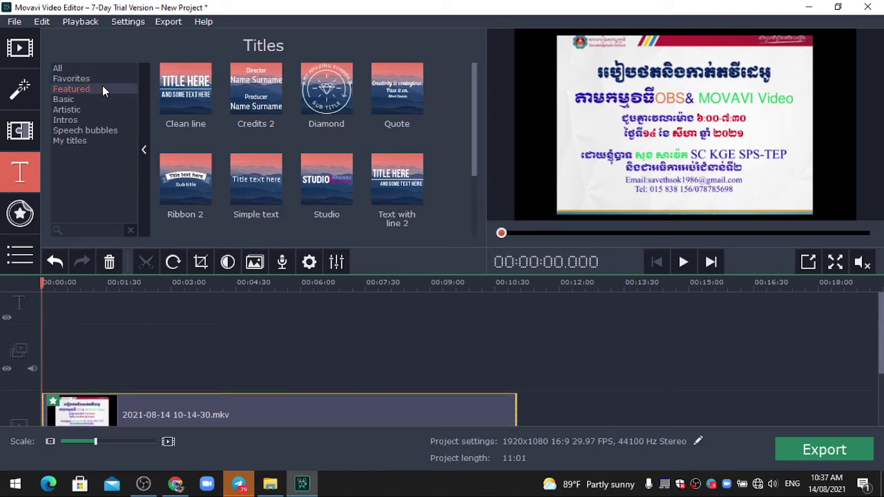
pyautogui.click(71, 78)
pyautogui.click(74, 90)
pyautogui.click(68, 100)
pyautogui.click(68, 109)
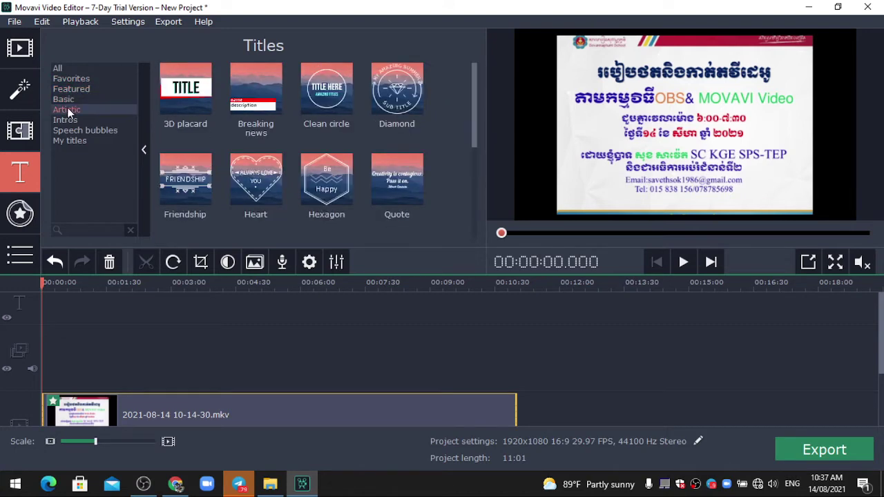
pyautogui.click(66, 120)
pyautogui.click(65, 129)
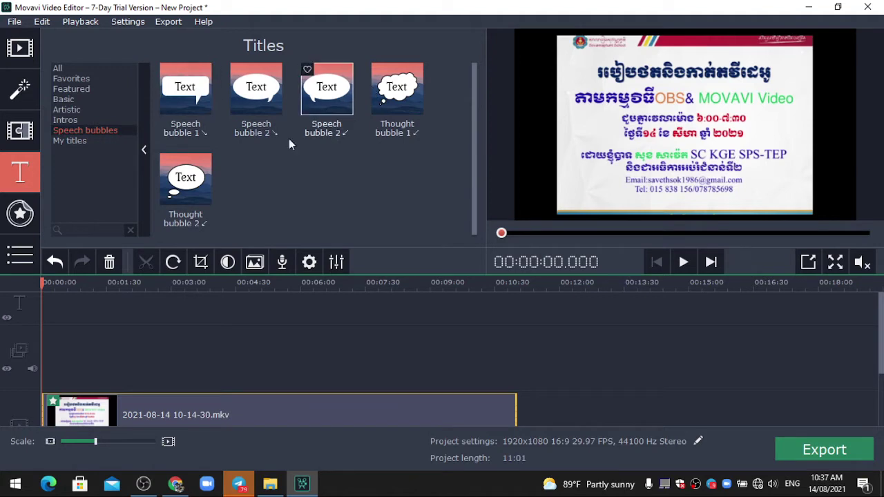
pyautogui.click(78, 141)
pyautogui.click(74, 131)
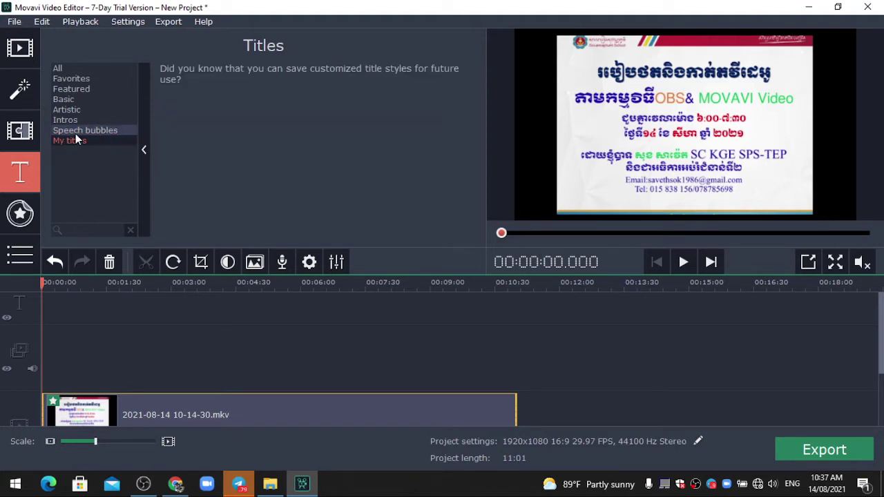
pyautogui.click(68, 89)
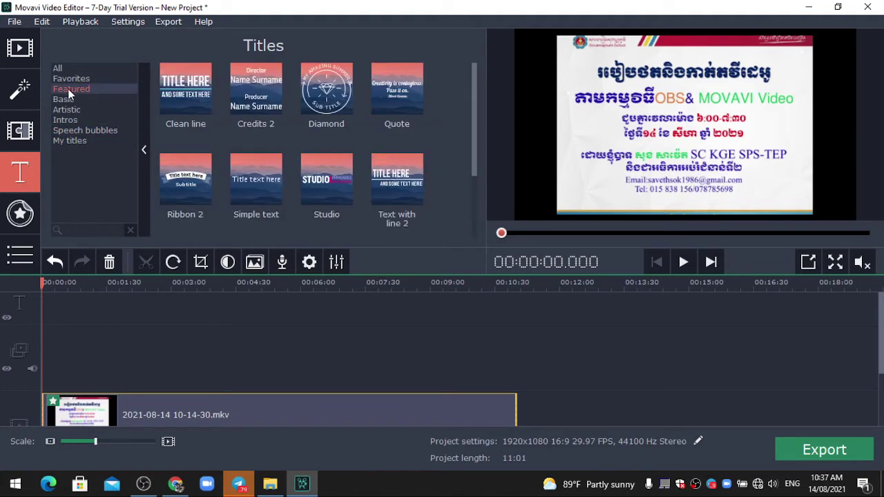
# Preview the Clean line, Credits 2, Diamond and Quote title styles one after another.
pyautogui.click(183, 89)
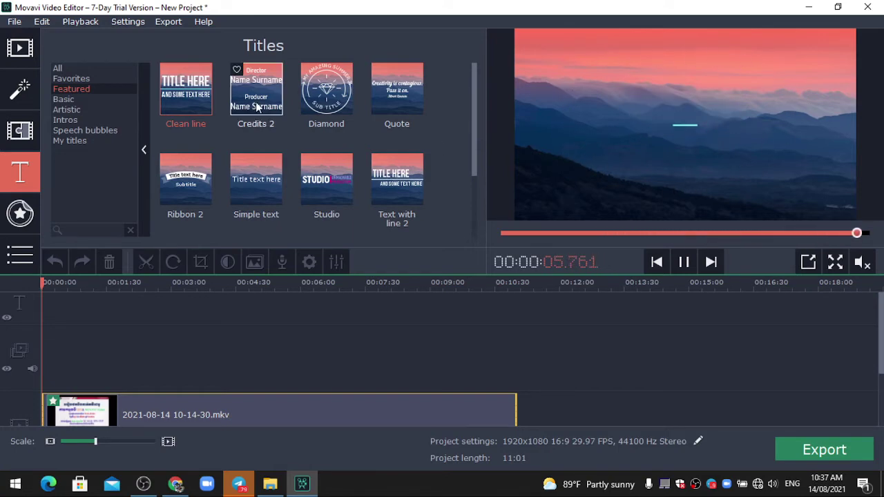
pyautogui.click(244, 86)
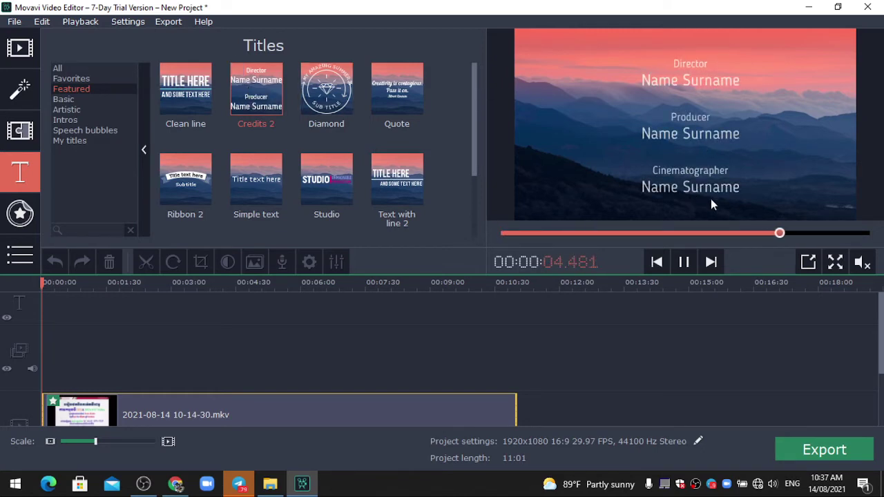
pyautogui.click(329, 97)
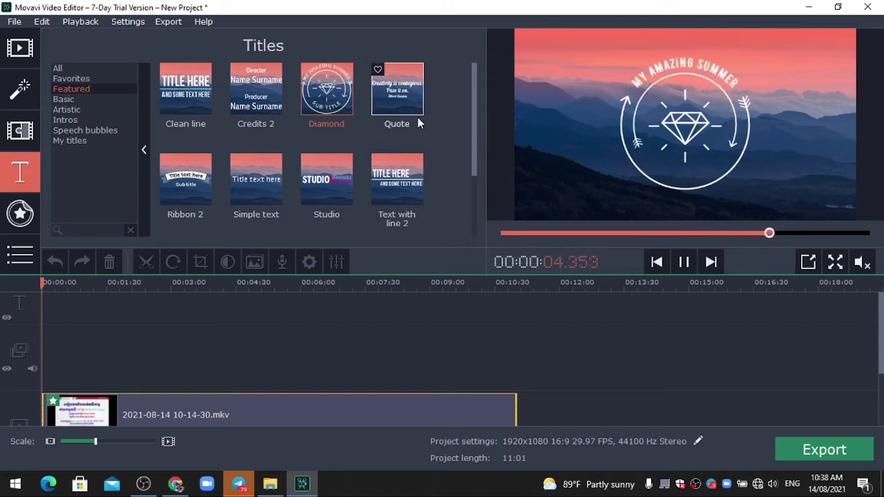
pyautogui.click(402, 98)
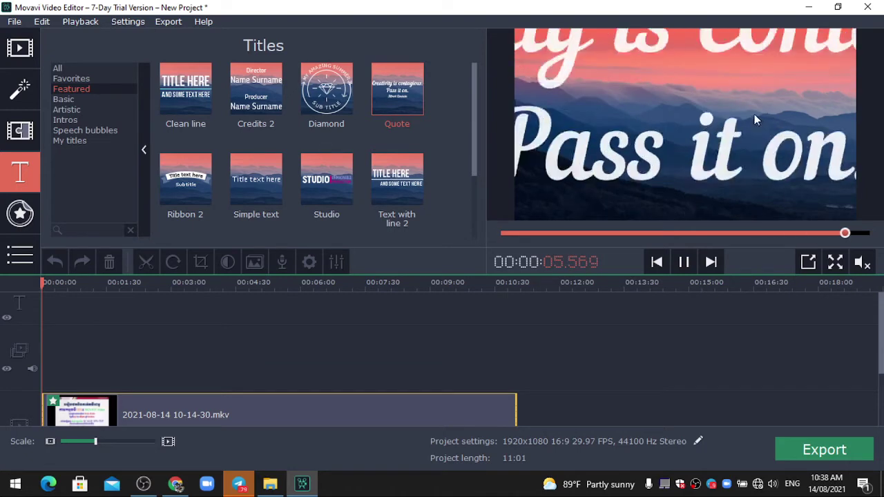
# Switch to File Explorer, shrink its window over the editor, and insert Design - 48420.mp4 before the recording on the video track.
pyautogui.hotkey('alt', 'Tab')
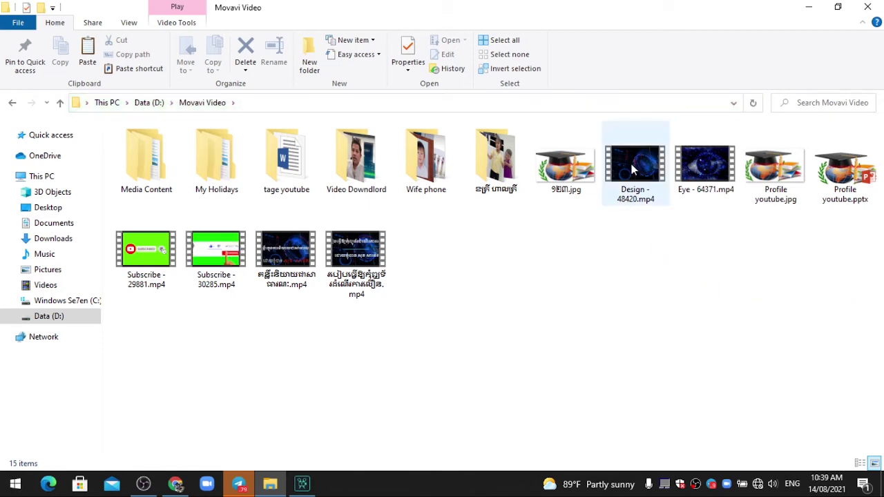
pyautogui.click(838, 6)
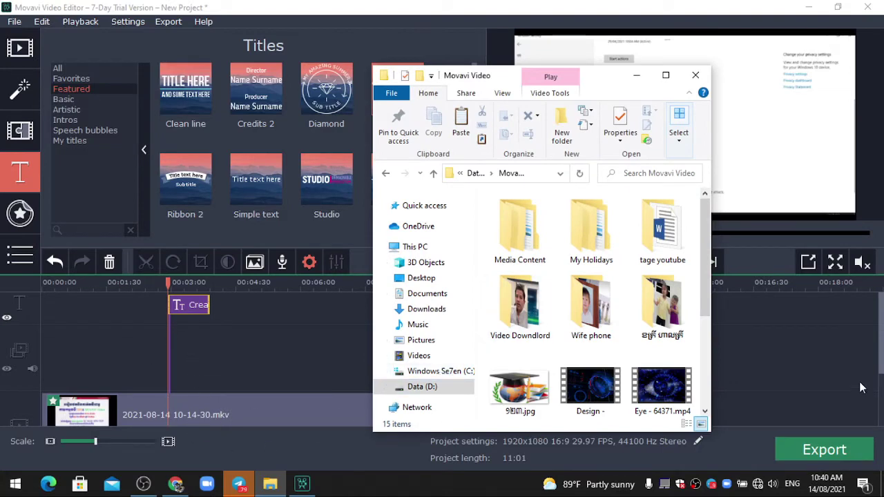
pyautogui.click(207, 413)
pyautogui.scroll(-1, 206, 413)
pyautogui.scroll(-2, 207, 387)
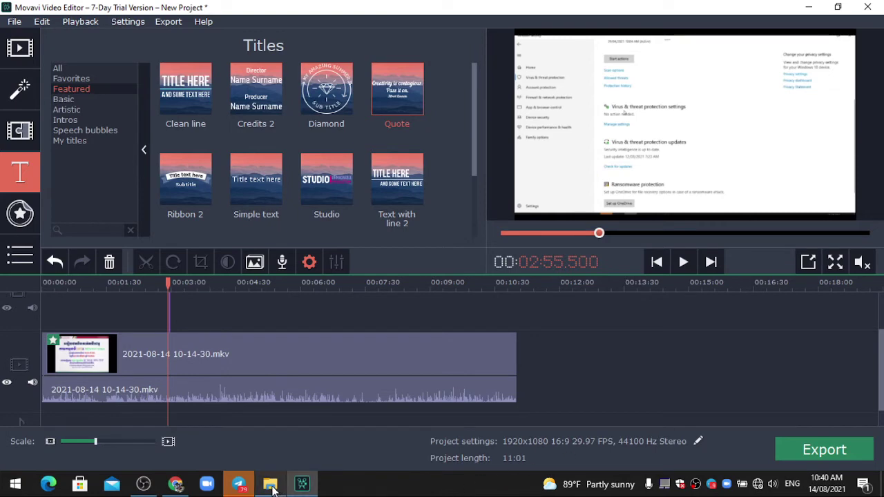
pyautogui.click(271, 484)
pyautogui.scroll(-1, 580, 387)
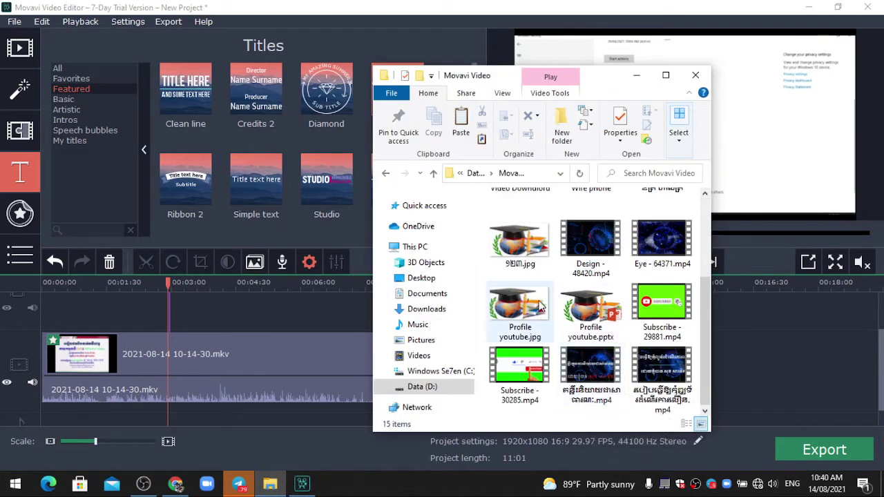
pyautogui.moveTo(598, 239); pyautogui.dragTo(44, 376)
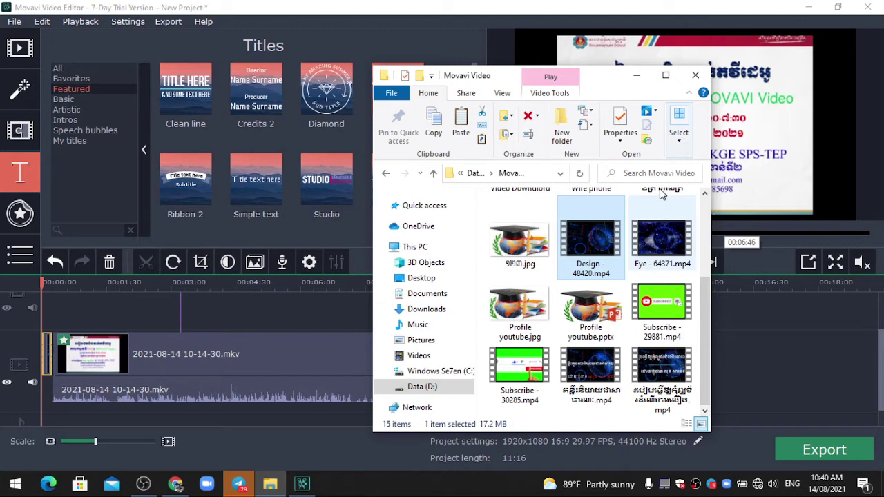
# Move the Quote title to the start of the timeline over the Design clip and shorten it to 13.350 seconds.
pyautogui.click(838, 318)
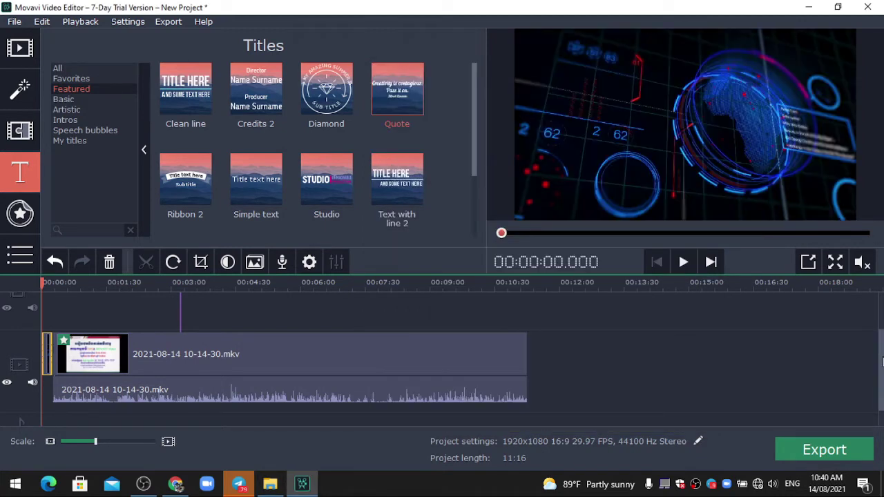
pyautogui.scroll(2, 838, 318)
pyautogui.moveTo(202, 306); pyautogui.dragTo(66, 304)
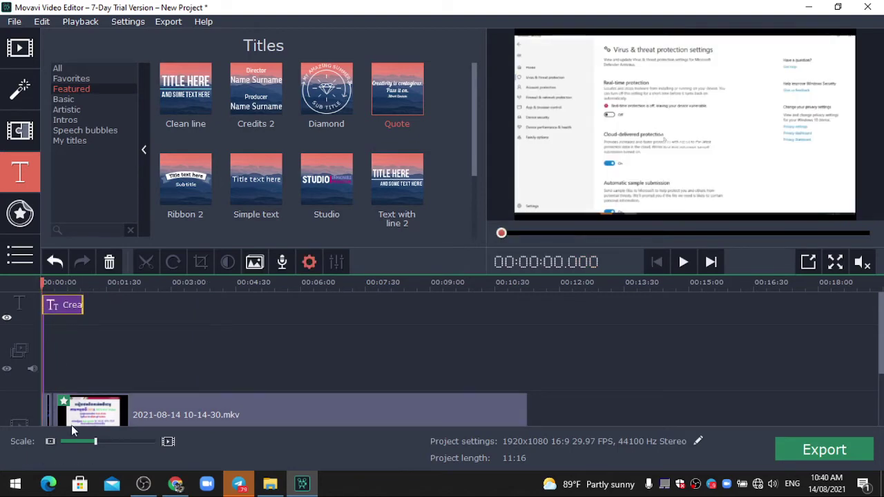
pyautogui.click(108, 441)
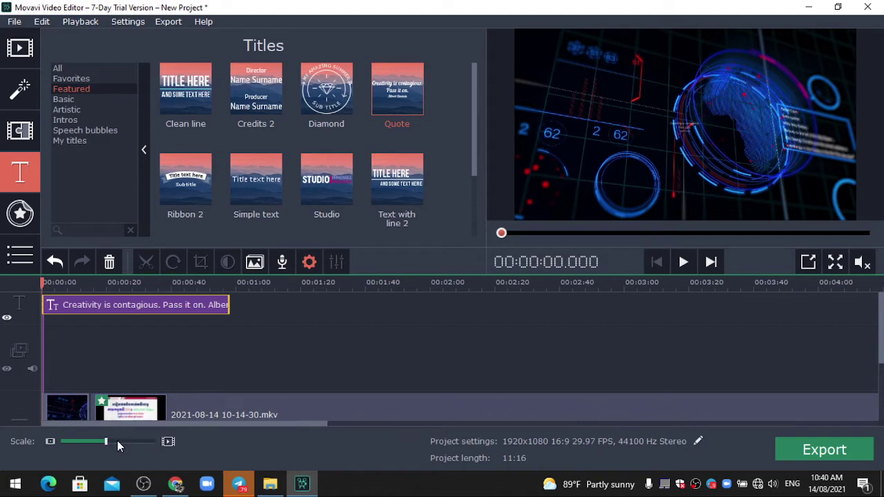
pyautogui.moveTo(291, 304); pyautogui.dragTo(109, 321)
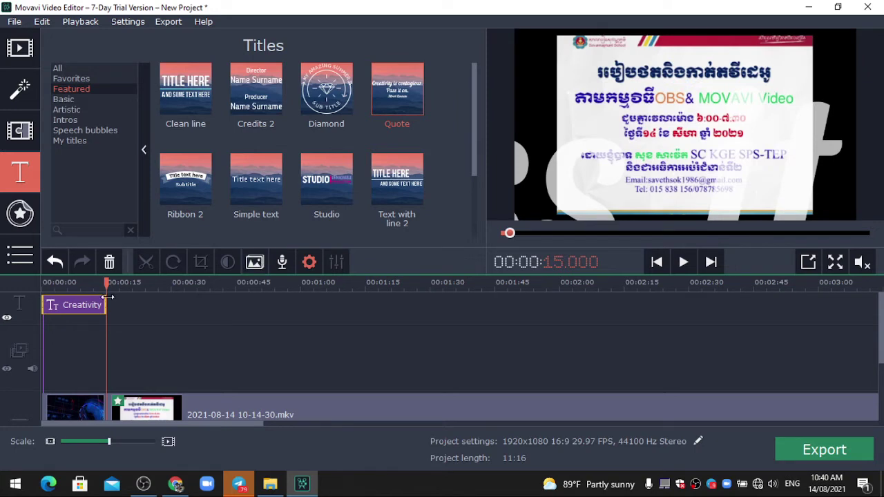
pyautogui.moveTo(108, 284); pyautogui.dragTo(99, 305)
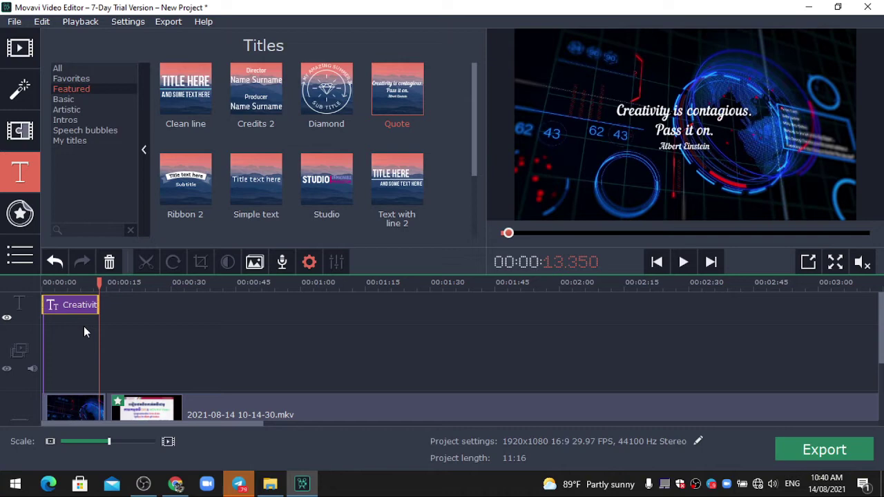
# Open the Quote title for editing and replace its first line with "របៀបកាត់តវីដេអូ", keeping the full stop.
pyautogui.doubleClick(85, 305)
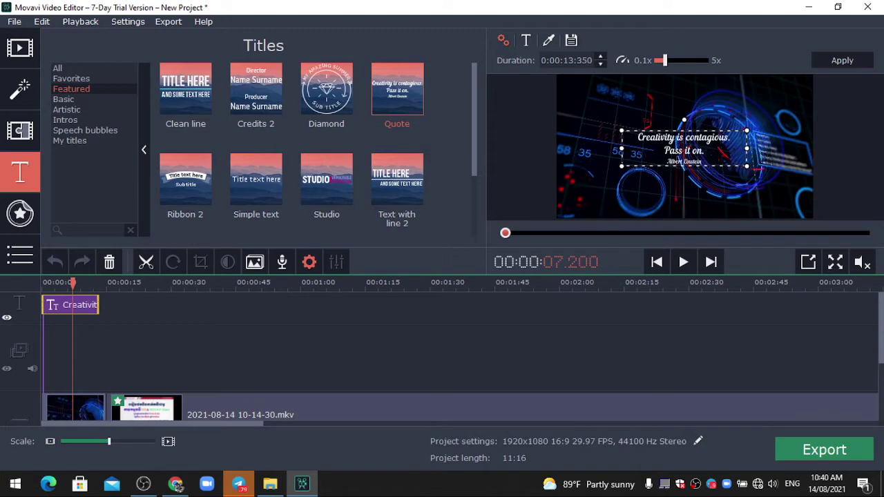
pyautogui.doubleClick(726, 142)
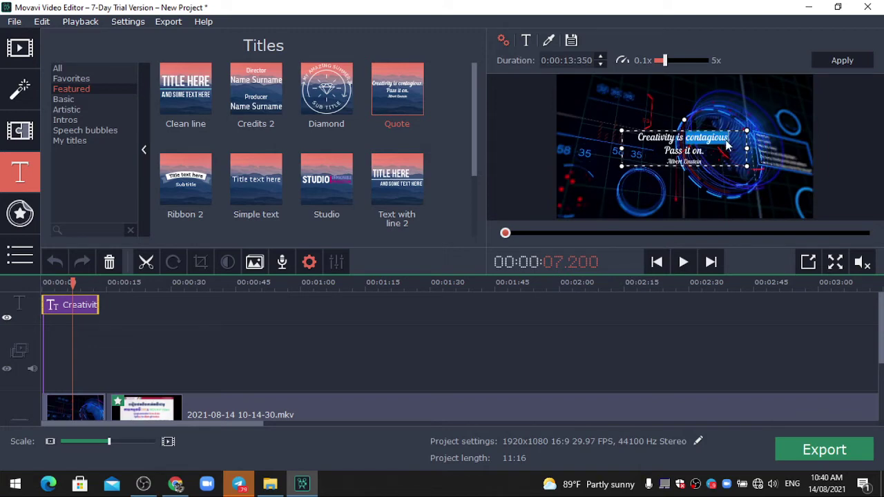
pyautogui.press('BackSpace')
pyautogui.press('BackSpace')
pyautogui.press('BackSpace')
pyautogui.press('BackSpace')
pyautogui.press('BackSpace')
pyautogui.press('BackSpace')
pyautogui.press('BackSpace')
pyautogui.press('BackSpace')
pyautogui.press('BackSpace')
pyautogui.press('BackSpace')
pyautogui.press('BackSpace')
pyautogui.press('BackSpace')
pyautogui.press('BackSpace')
pyautogui.press('BackSpace')
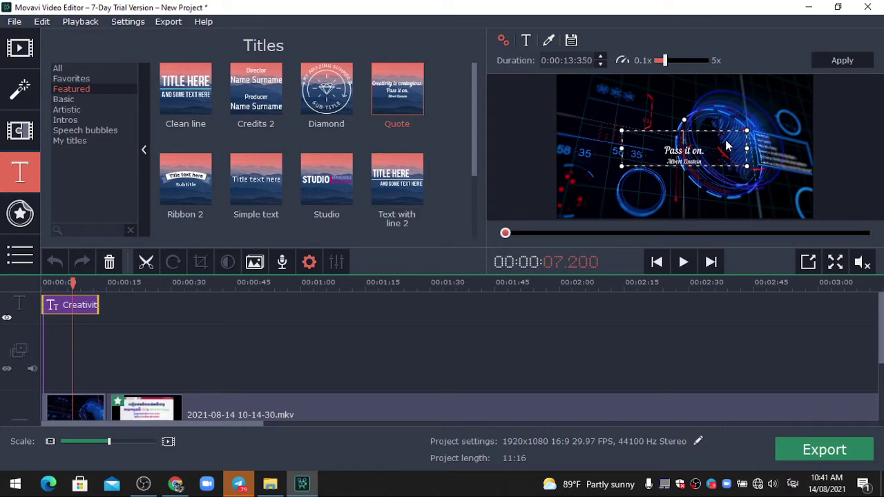
pyautogui.write('U')
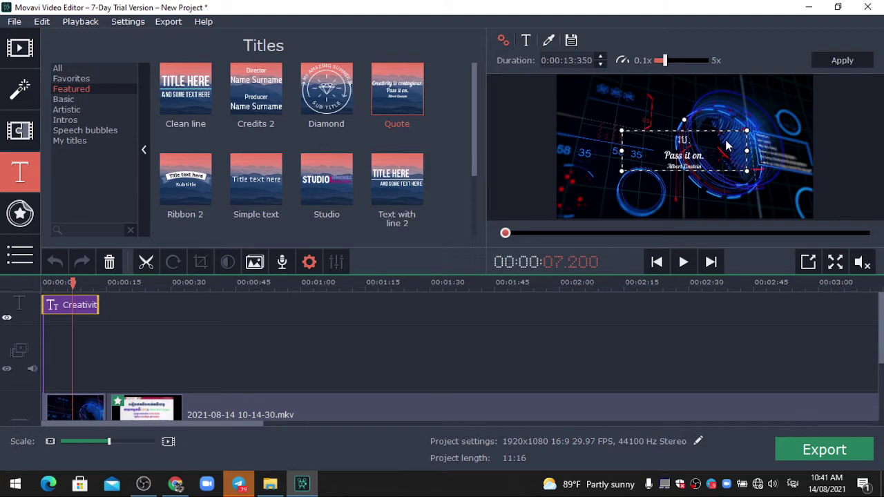
pyautogui.write('ញប')
pyautogui.write('ៀត')
pyautogui.write('កត')
pyautogui.write('់វីដ')
pyautogui.write('េអូ')
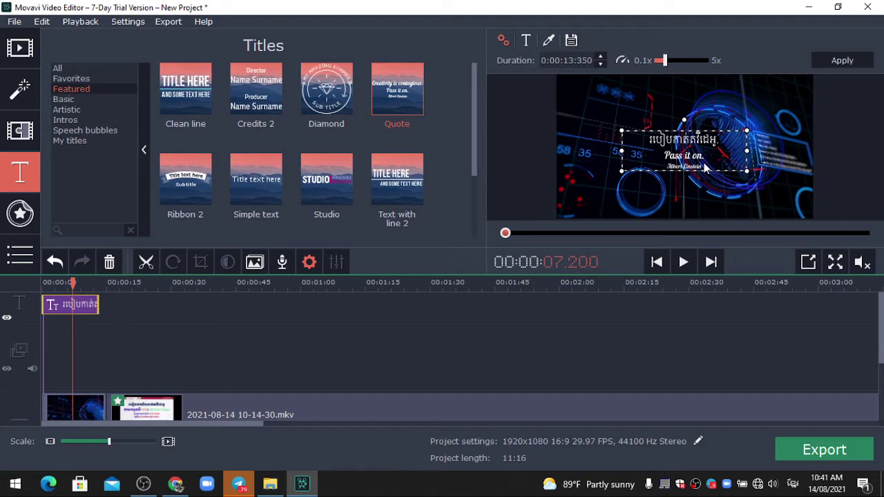
# Replace the title's second line, "Pass it on", with "តាមកម្មវិធី", keeping the full stop.
pyautogui.press('Delete')
pyautogui.write('៣.')
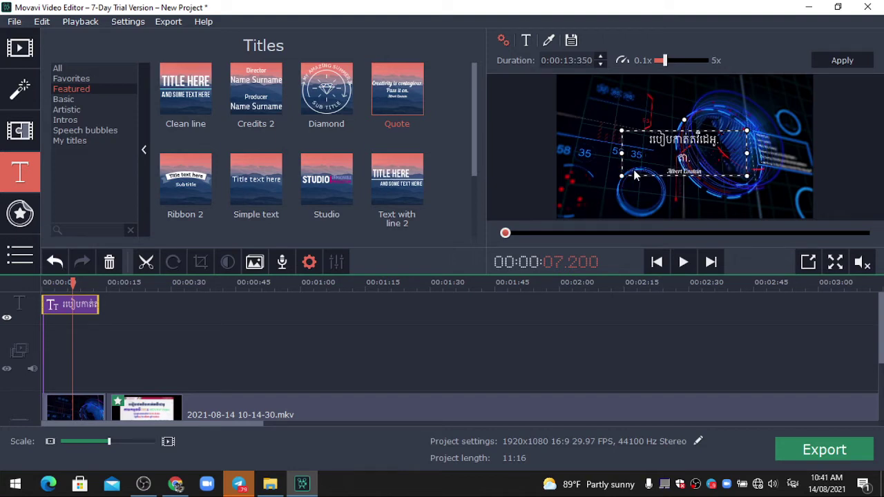
pyautogui.write('មកម្មវី')
pyautogui.write('ធី')
# Replace the attribution in the title's third line with "MOVAVI Video", using the English keyboard layout.
pyautogui.press('BackSpace')
pyautogui.press('BackSpace')
pyautogui.press('BackSpace')
pyautogui.press('BackSpace')
pyautogui.press('BackSpace')
pyautogui.press('BackSpace')
pyautogui.press('BackSpace')
pyautogui.press('BackSpace')
pyautogui.press('BackSpace')
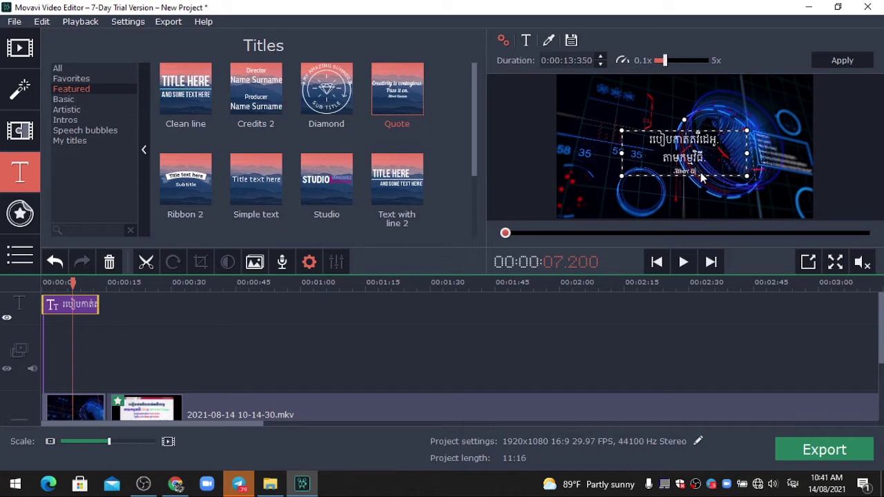
pyautogui.press('BackSpace')
pyautogui.press('BackSpace')
pyautogui.hotkey('alt', 'shift')
pyautogui.write('no')
pyautogui.write('vav')
pyautogui.write('i')
pyautogui.write(' Vide')
pyautogui.write('o')
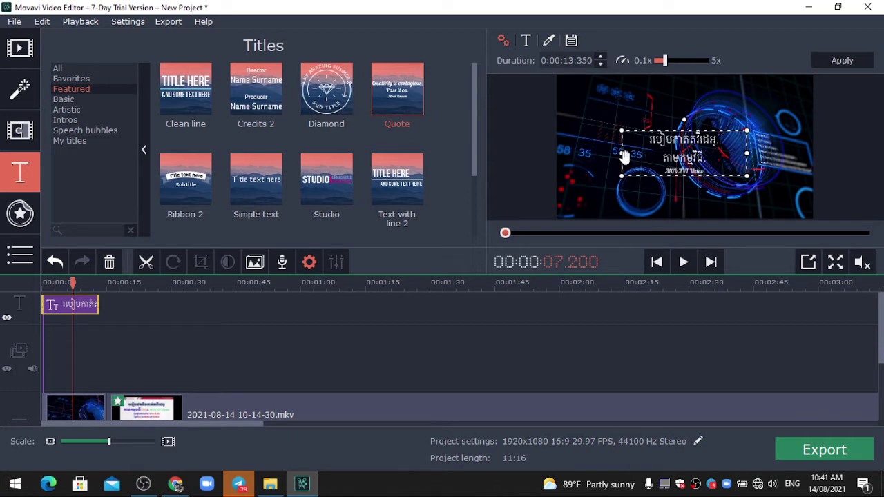
# Widen the title's text box on both sides to span the full width of the video frame and keep it level.
pyautogui.moveTo(622, 154); pyautogui.dragTo(568, 172)
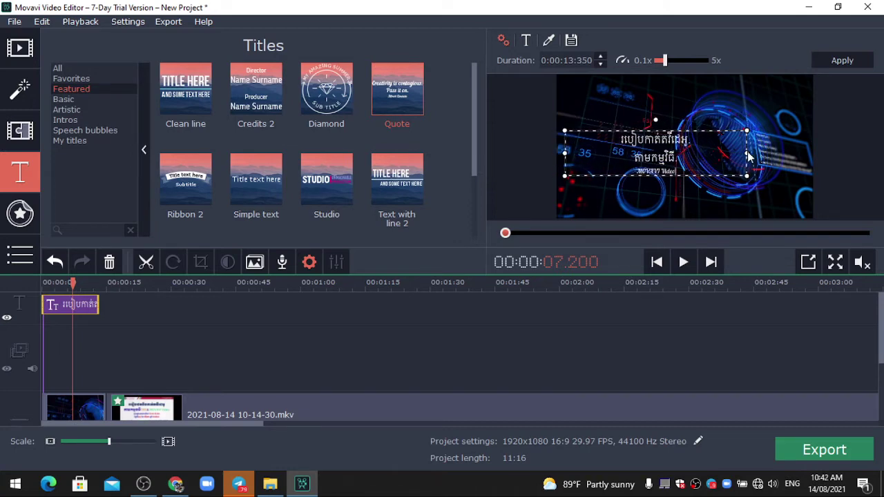
pyautogui.moveTo(752, 155); pyautogui.dragTo(776, 156)
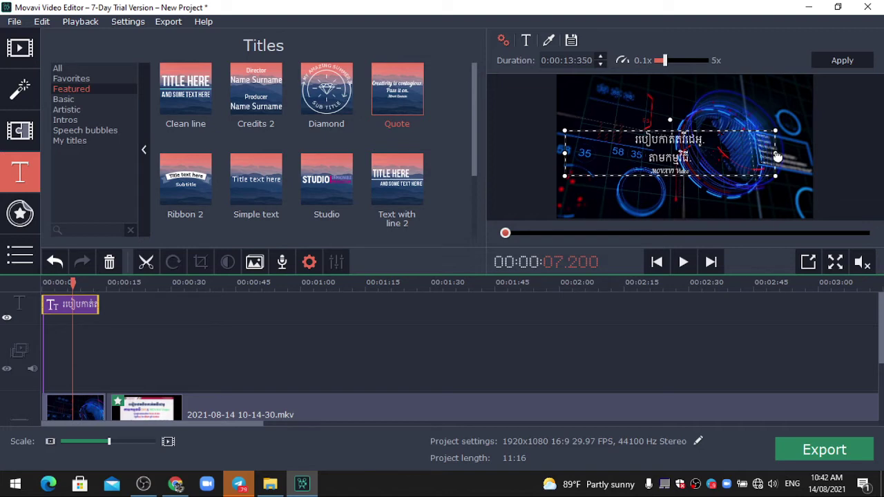
pyautogui.moveTo(776, 156); pyautogui.dragTo(812, 161)
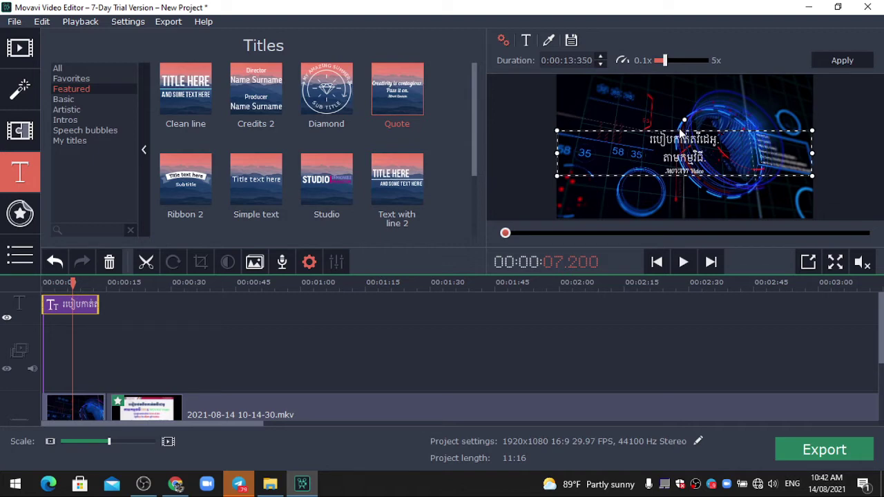
pyautogui.moveTo(681, 132); pyautogui.dragTo(680, 128)
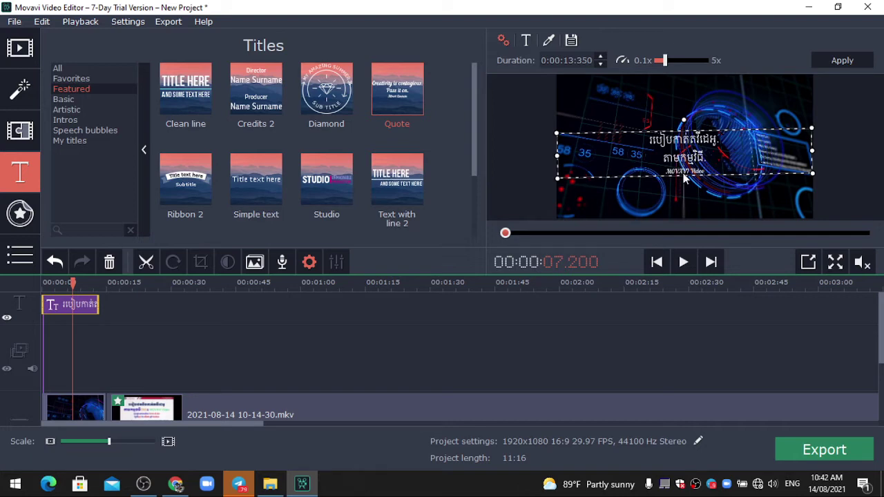
pyautogui.click(700, 99)
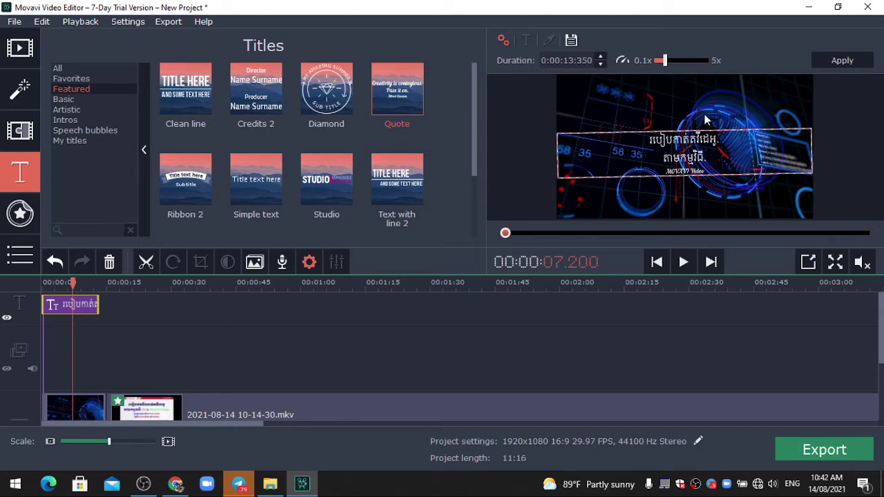
pyautogui.click(684, 126)
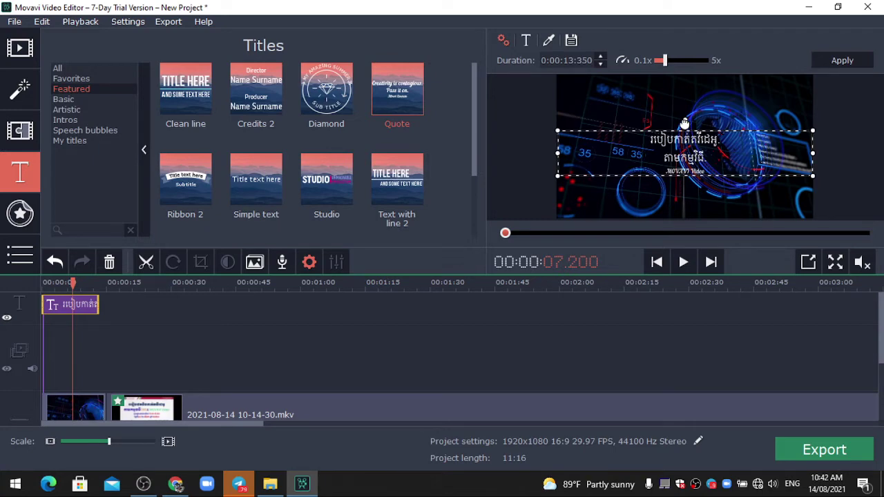
# Set the font of the whole title to Khmer OS Muol Light.
pyautogui.click(526, 40)
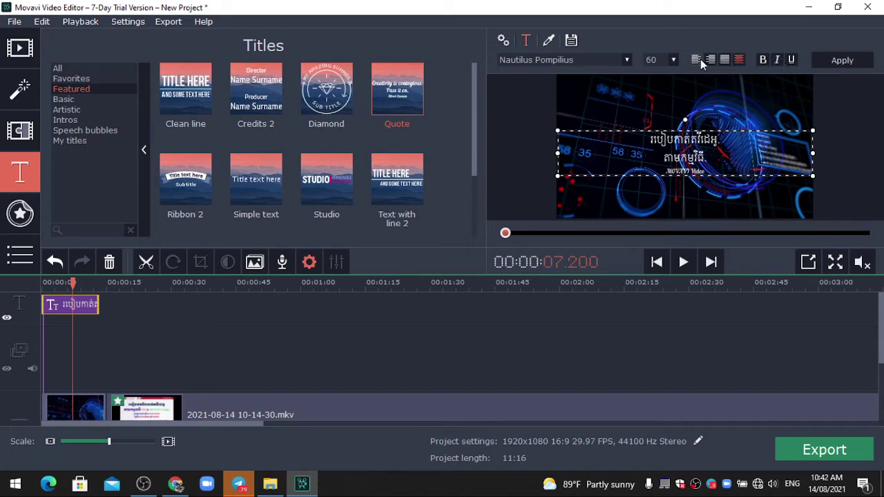
pyautogui.click(626, 60)
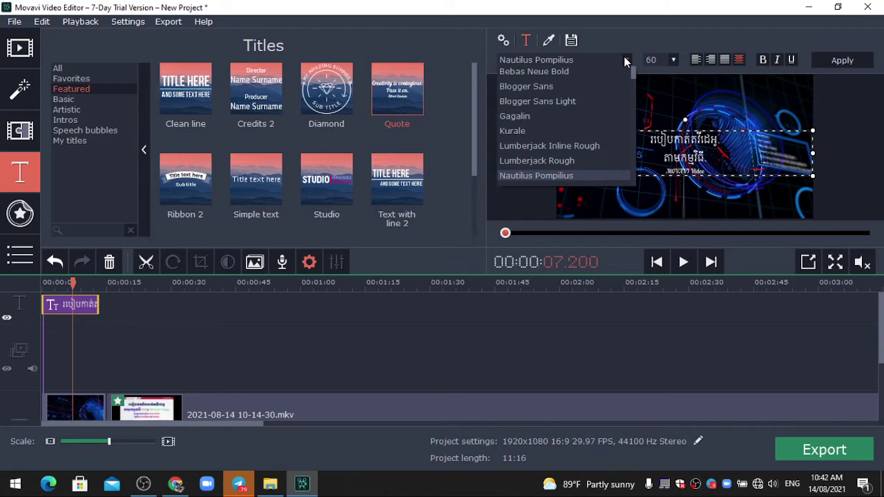
pyautogui.moveTo(634, 72); pyautogui.dragTo(603, 144)
pyautogui.scroll(-2, 603, 144)
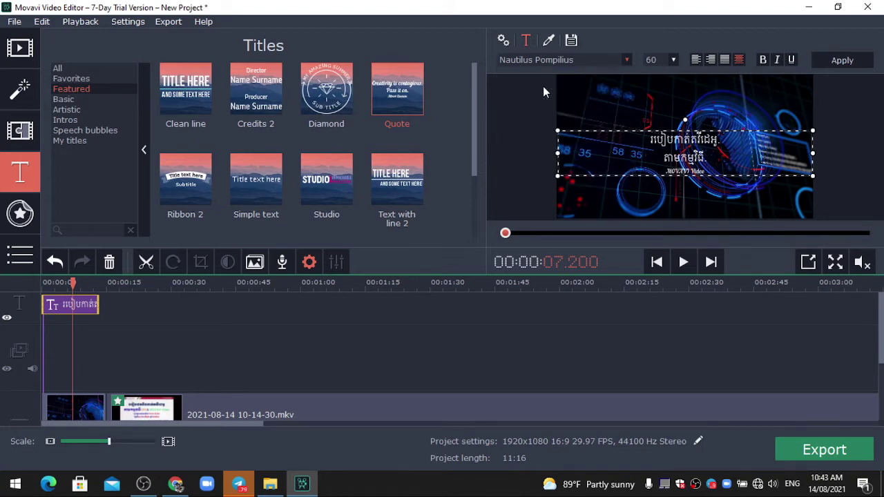
pyautogui.click(544, 87)
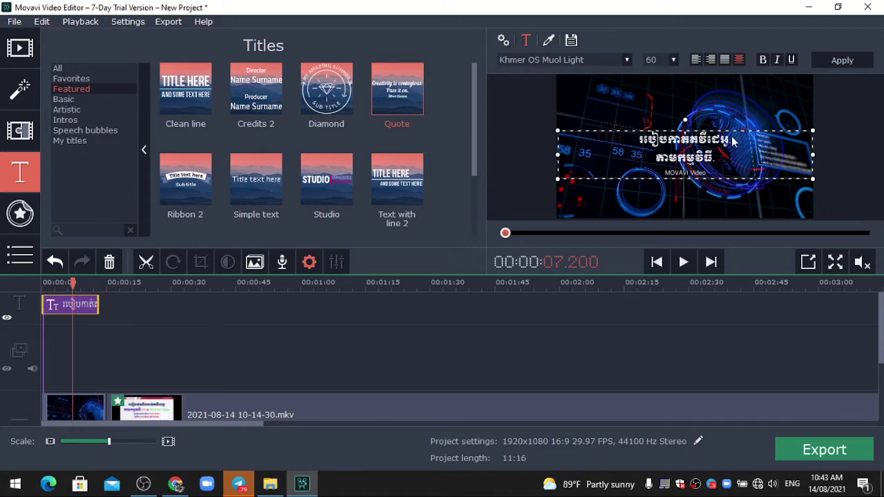
# Set the title's font size to 100 and move the text box up so all three lines fit in the frame.
pyautogui.click(673, 60)
pyautogui.moveTo(675, 99); pyautogui.dragTo(666, 125)
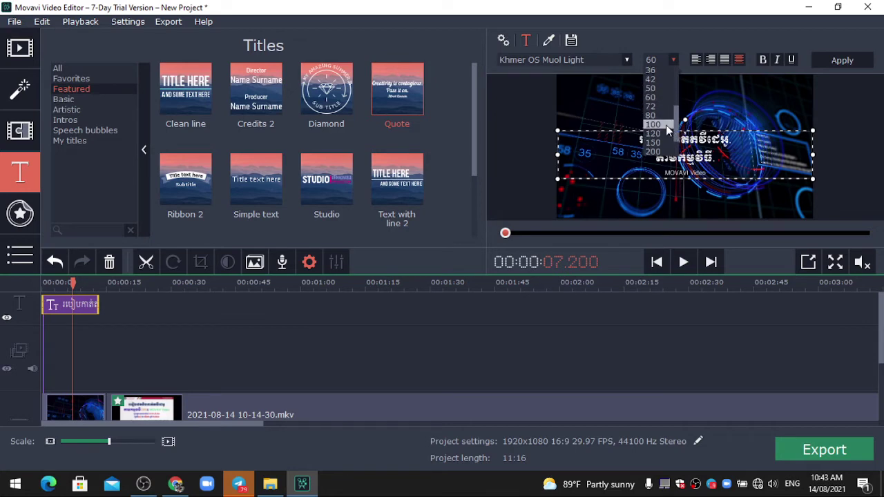
pyautogui.click(657, 123)
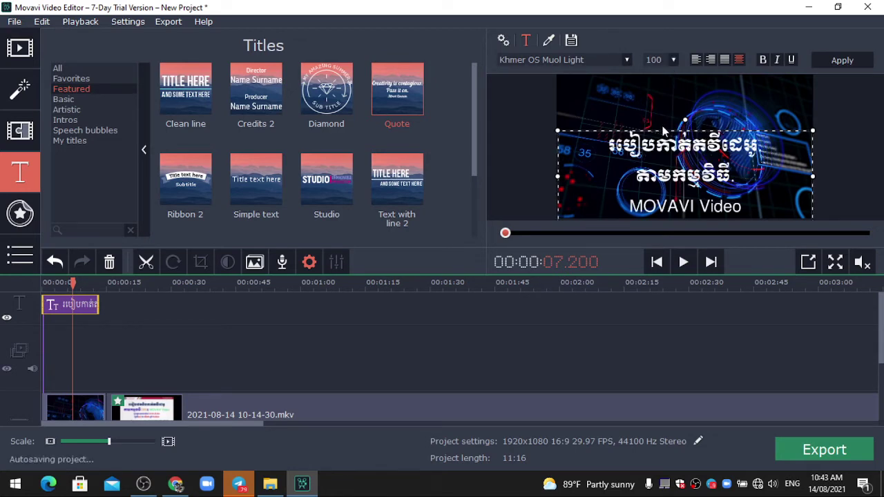
pyautogui.moveTo(685, 145); pyautogui.dragTo(684, 125)
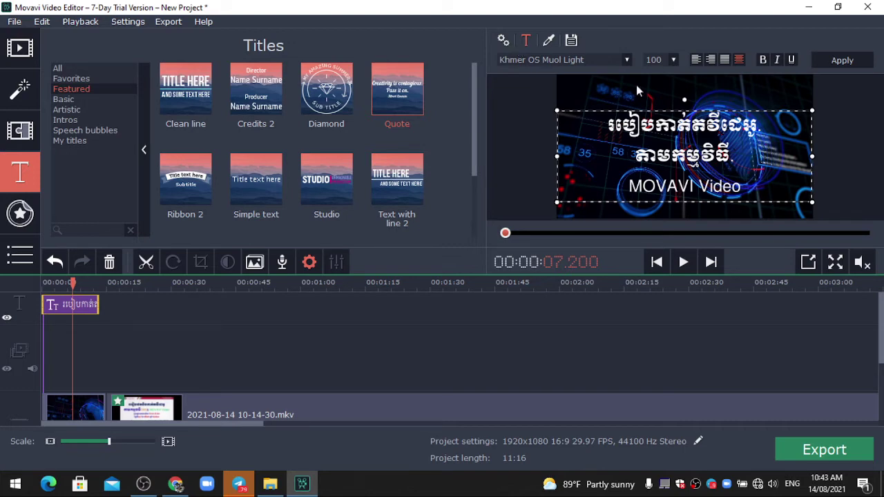
# Try several text colours on the whole title and set it to yellow #fefb64.
pyautogui.click(549, 41)
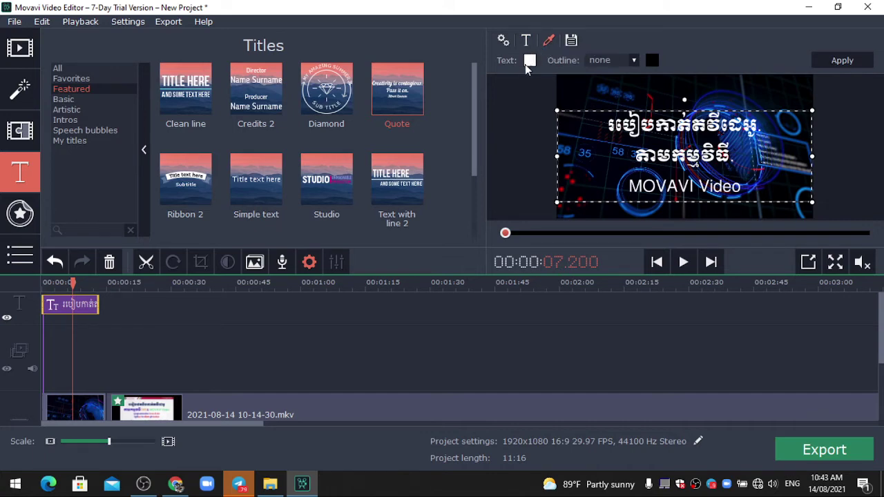
pyautogui.click(527, 62)
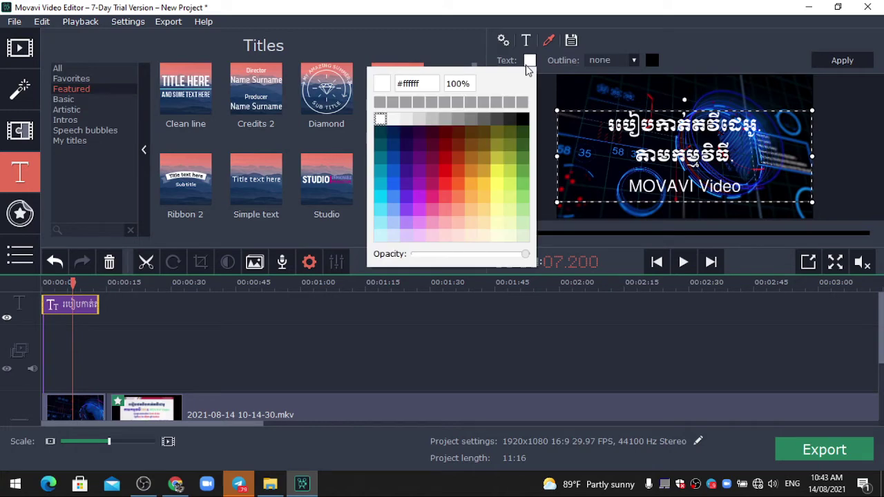
pyautogui.click(496, 146)
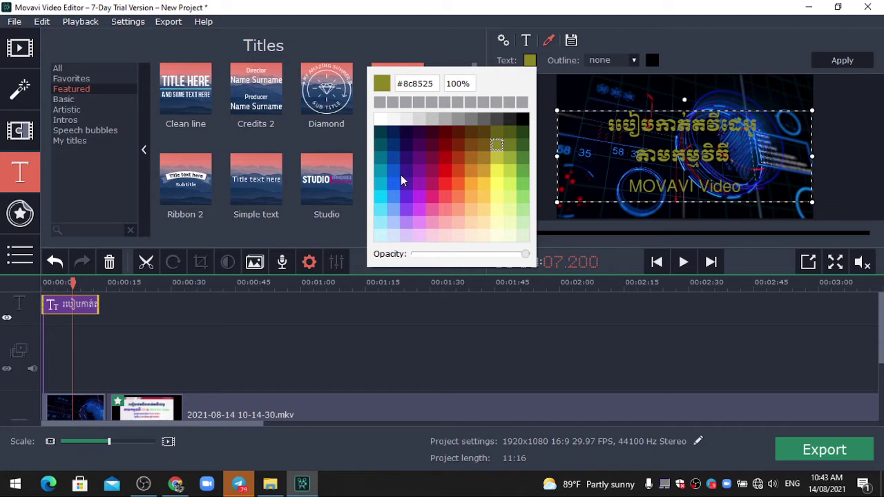
pyautogui.click(380, 172)
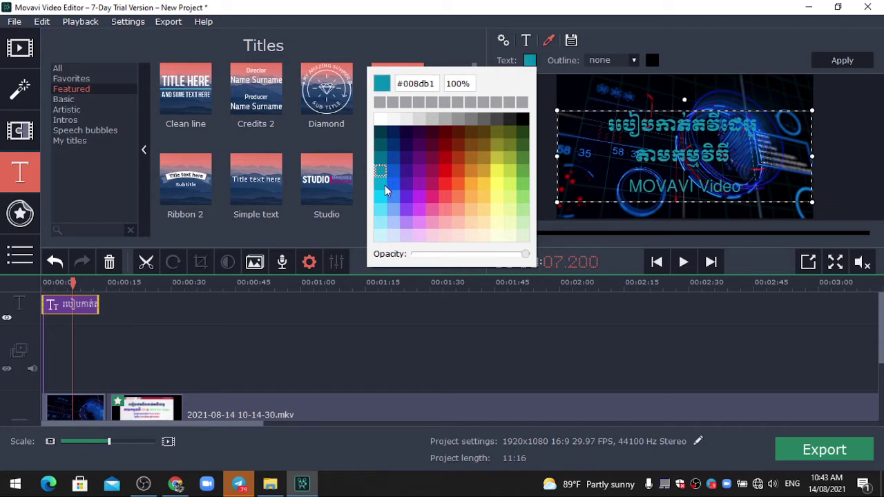
pyautogui.click(509, 157)
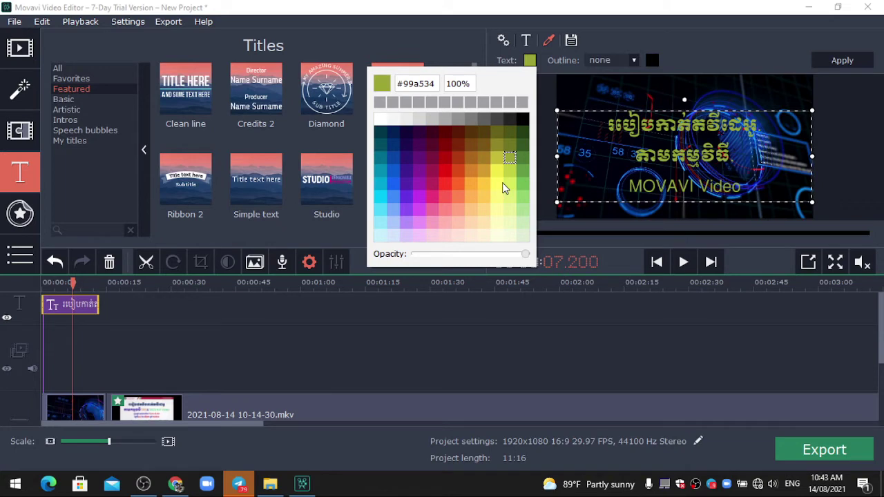
pyautogui.click(497, 183)
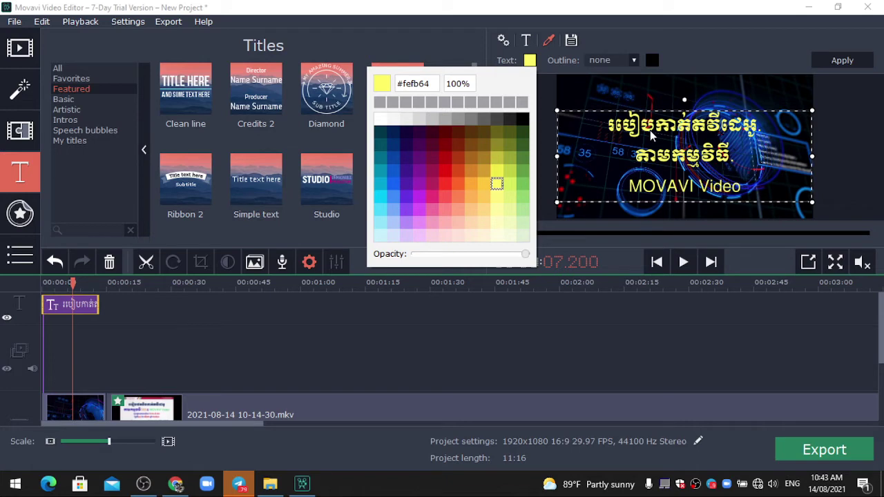
# Colour the title's first line, "របៀបកាត់តវីដេអូ", red #e61610.
pyautogui.doubleClick(613, 131)
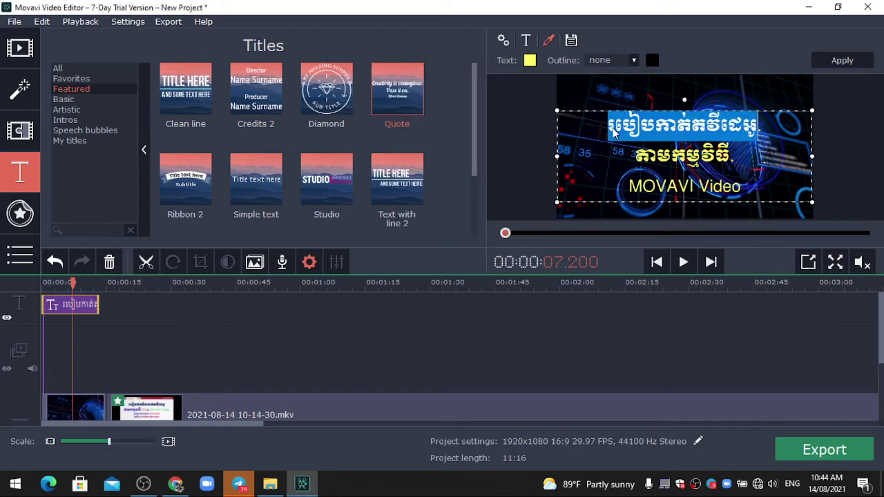
pyautogui.click(529, 60)
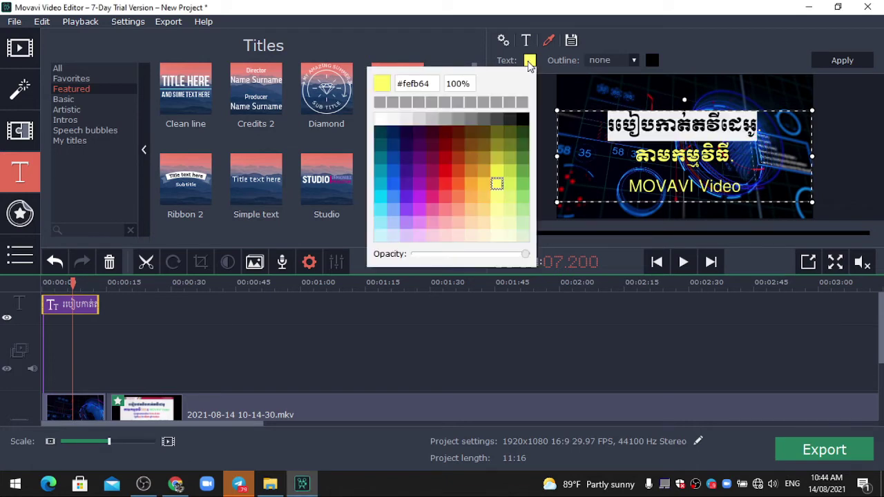
pyautogui.click(445, 170)
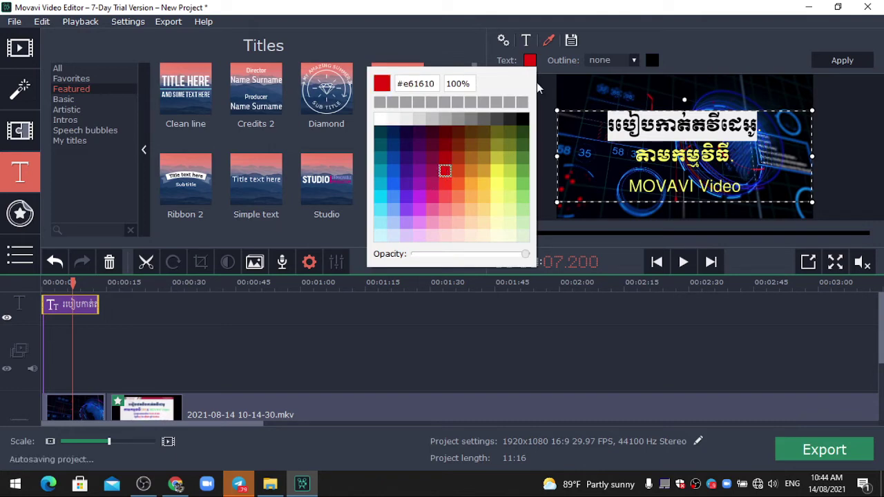
pyautogui.click(772, 83)
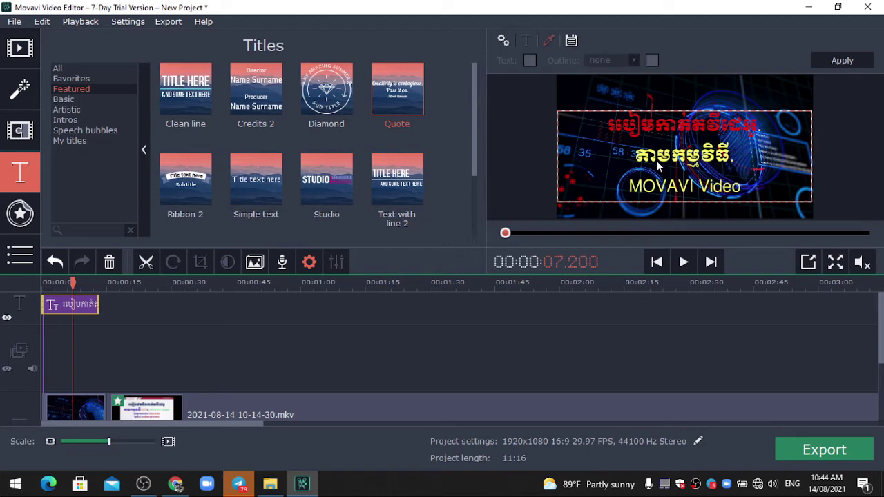
# Try purple #8b51f5 and green #72bb53 on the "MOVAVI Video" line and settle on orange as its text colour.
pyautogui.moveTo(630, 186); pyautogui.dragTo(749, 192)
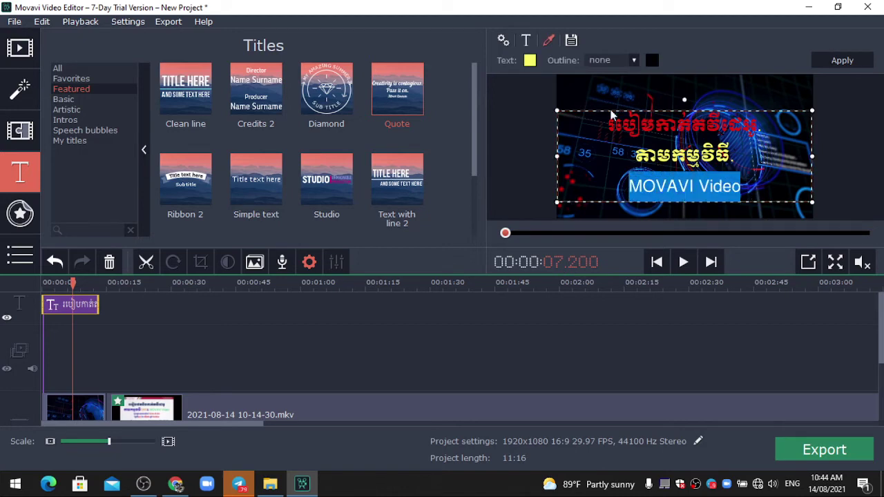
pyautogui.click(531, 60)
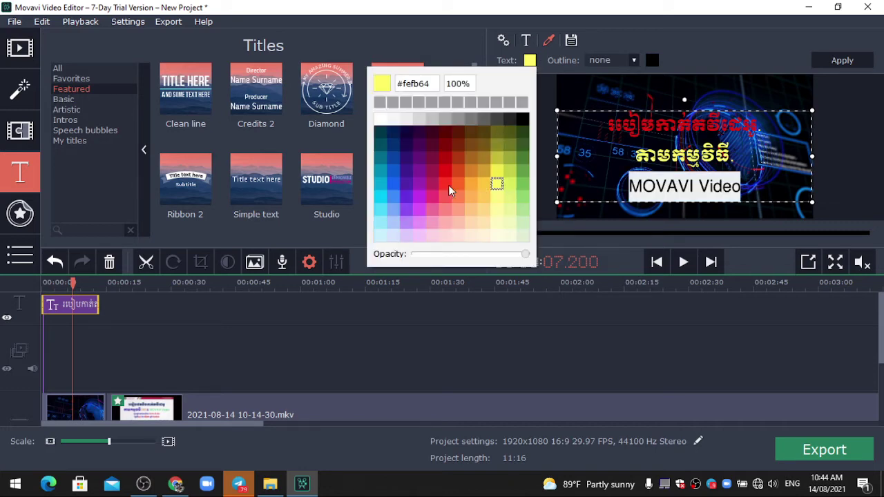
pyautogui.click(406, 209)
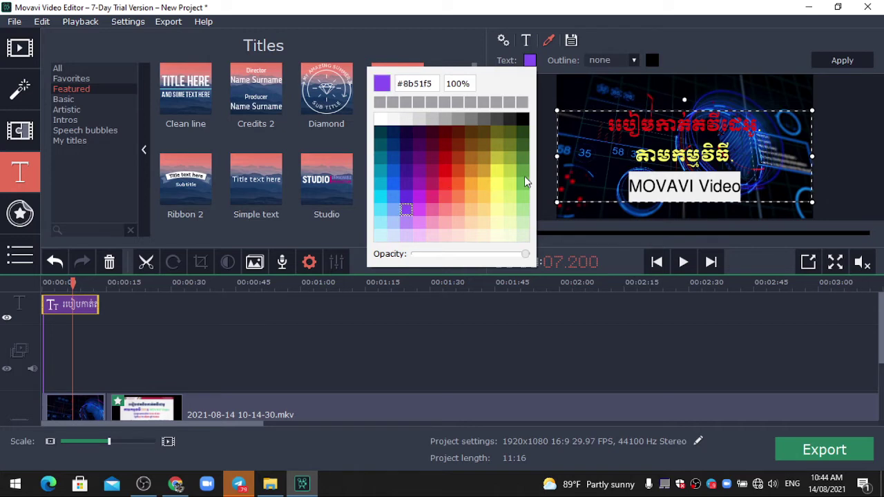
pyautogui.click(522, 185)
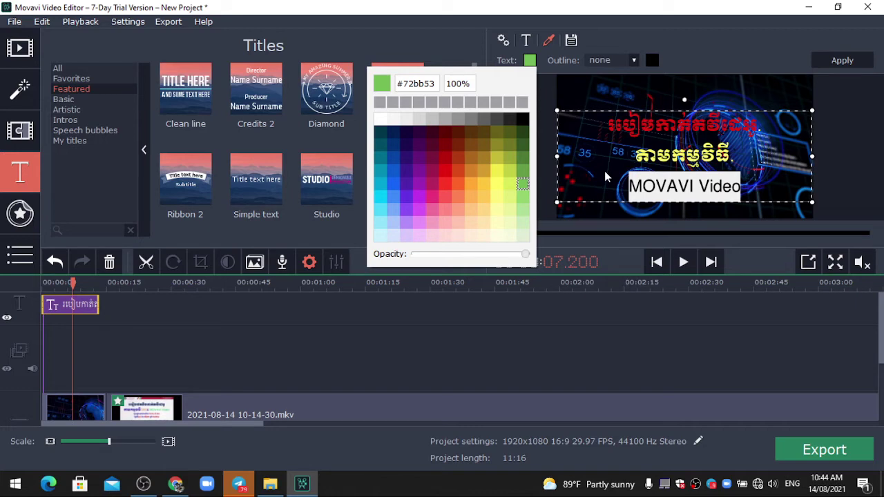
pyautogui.click(446, 184)
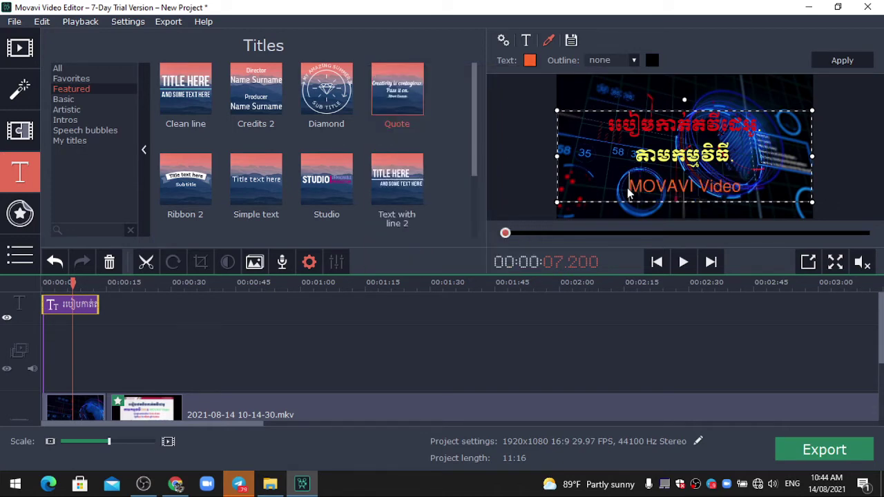
# Try Eras Light ITC, Eras Demi ITC and Euro Sign on the "MOVAVI Video" line, then apply the title with that line in Garamond Premr Pro.
pyautogui.tripleClick(629, 193)
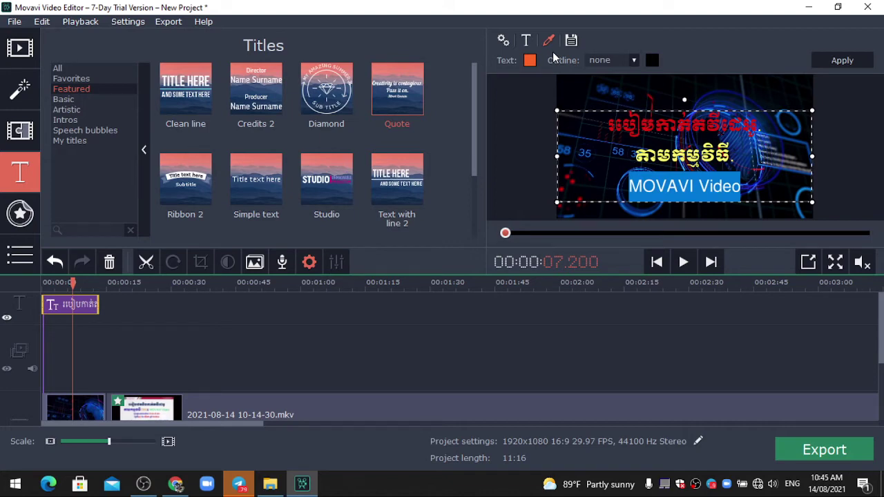
pyautogui.click(525, 41)
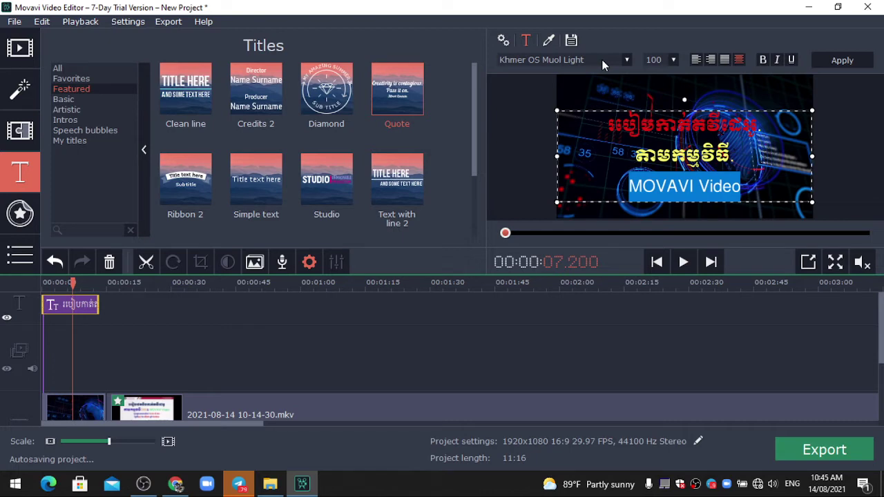
pyautogui.click(601, 60)
pyautogui.moveTo(640, 147); pyautogui.dragTo(640, 111)
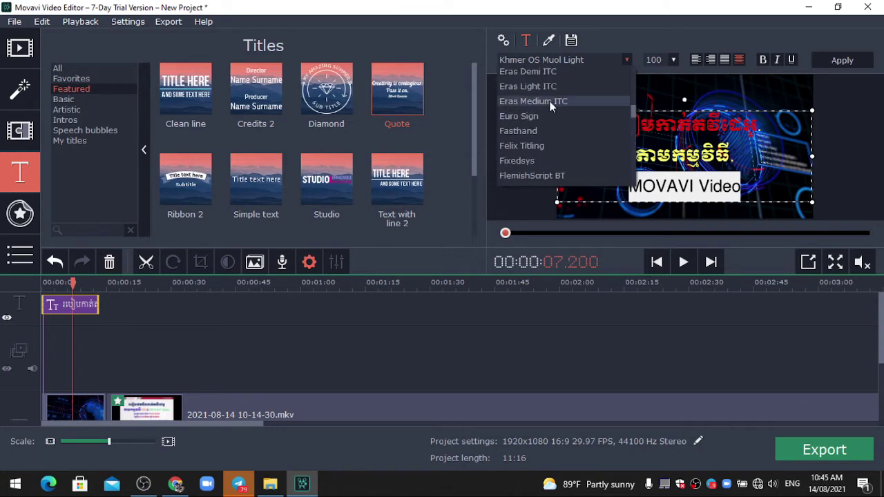
pyautogui.click(533, 86)
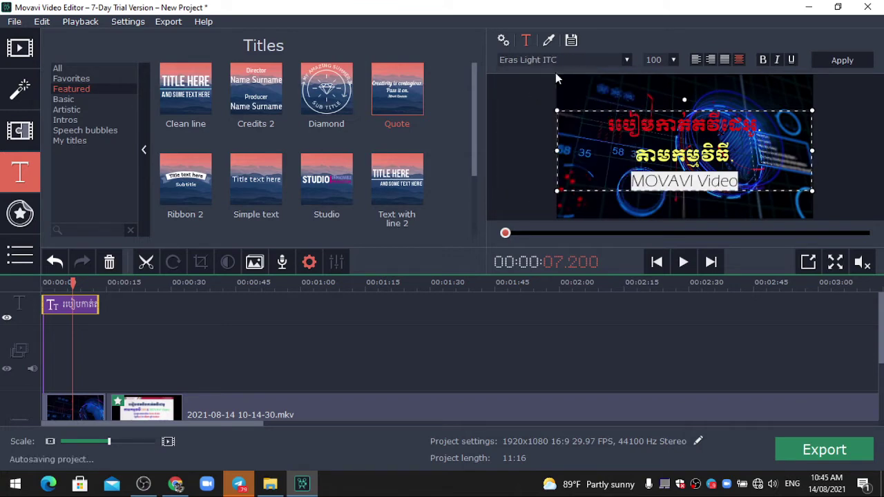
pyautogui.click(626, 59)
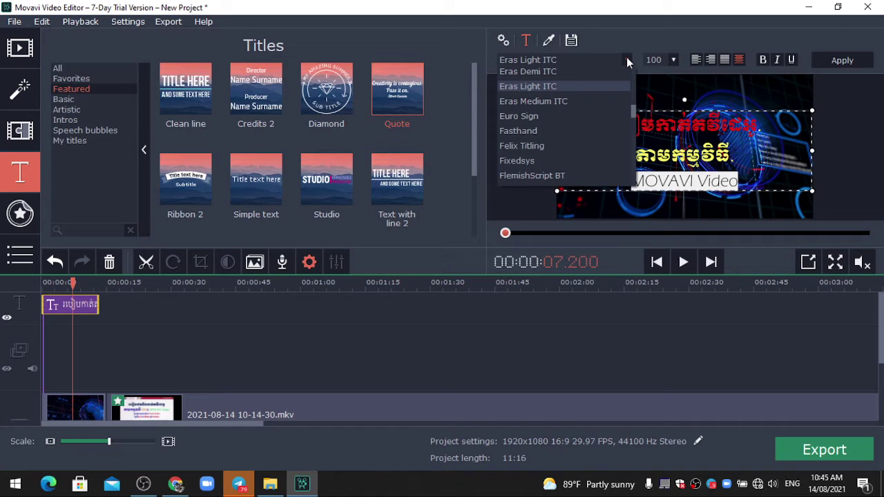
pyautogui.click(548, 72)
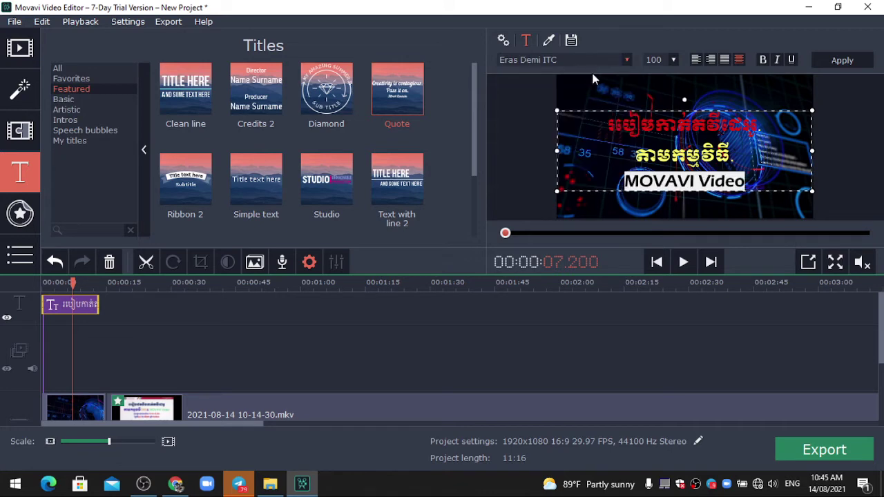
pyautogui.click(629, 58)
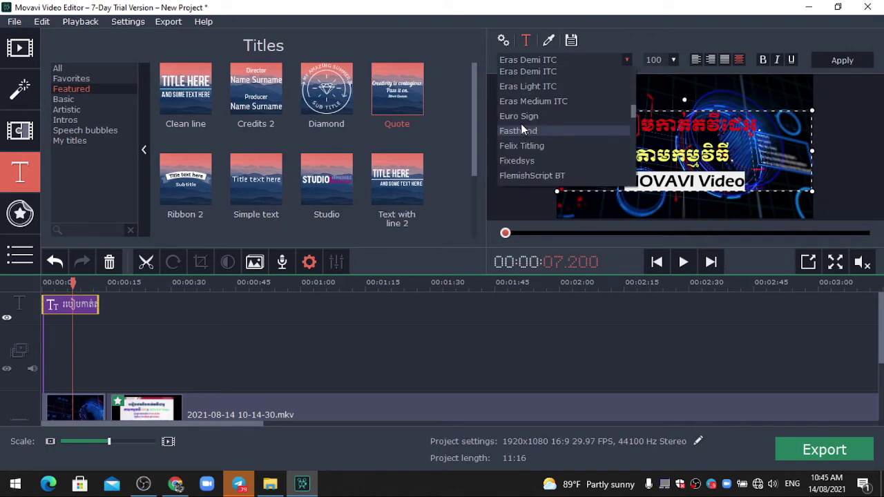
pyautogui.click(521, 117)
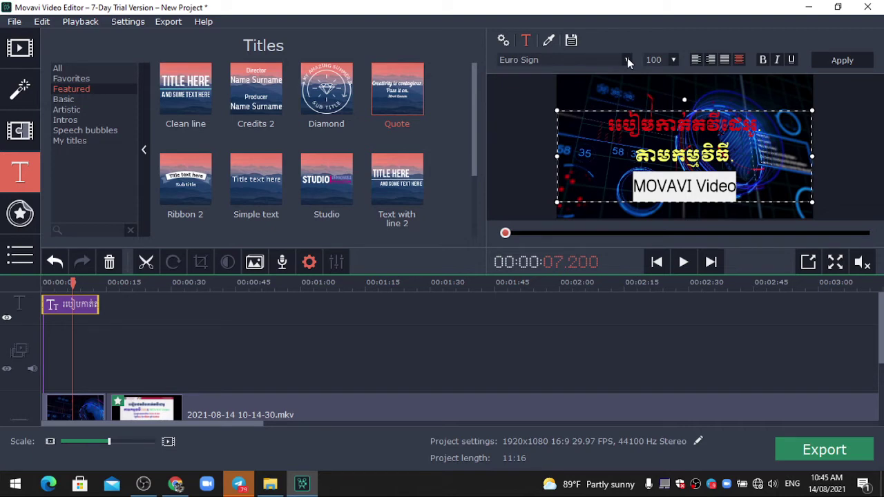
pyautogui.click(627, 58)
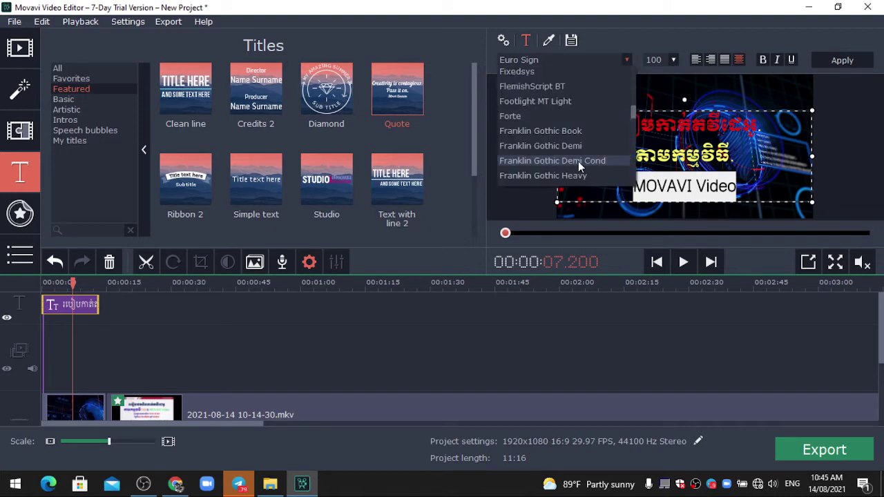
pyautogui.scroll(-3, 543, 144)
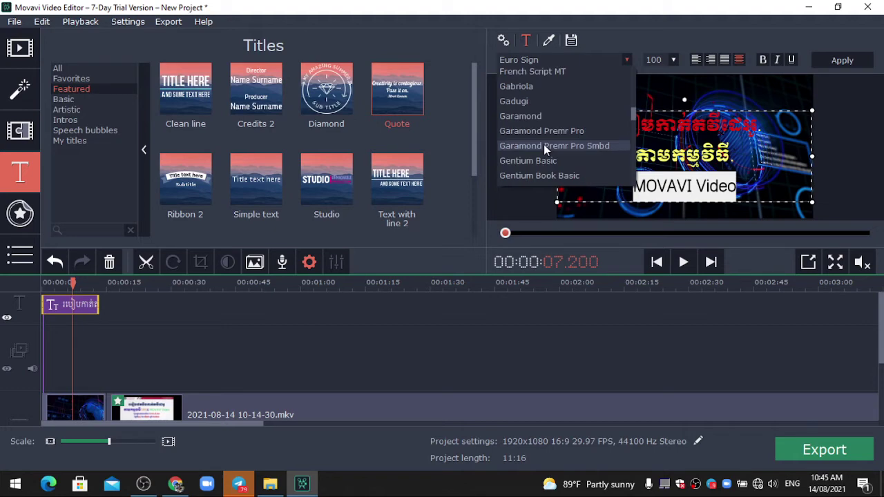
pyautogui.press('Escape')
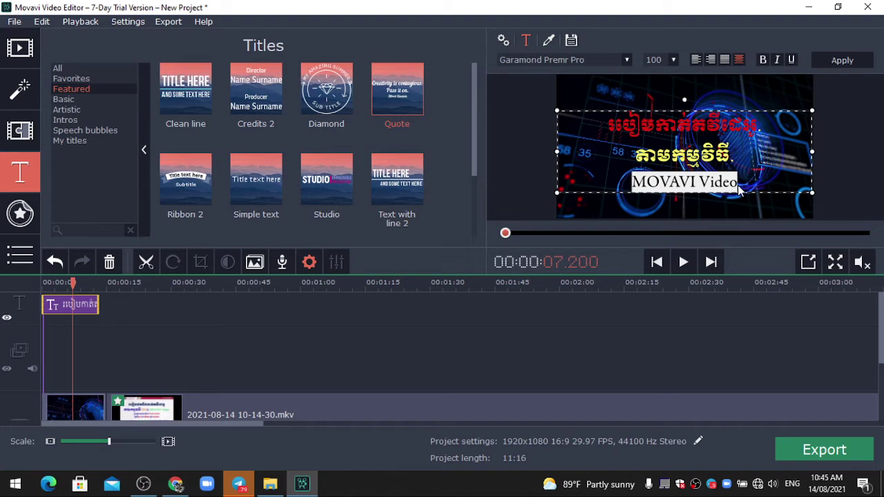
pyautogui.click(842, 61)
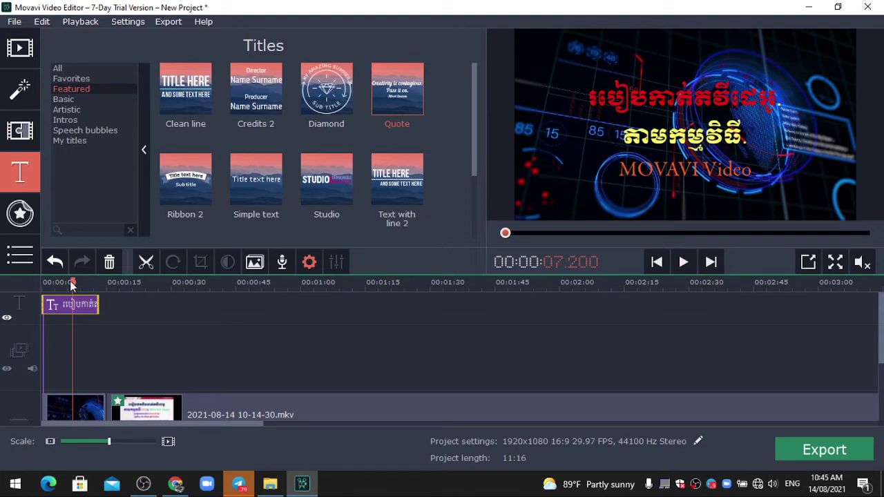
# Play the project from the beginning to check the title over the intro clip and the change to the screen recording.
pyautogui.moveTo(72, 284); pyautogui.dragTo(44, 283)
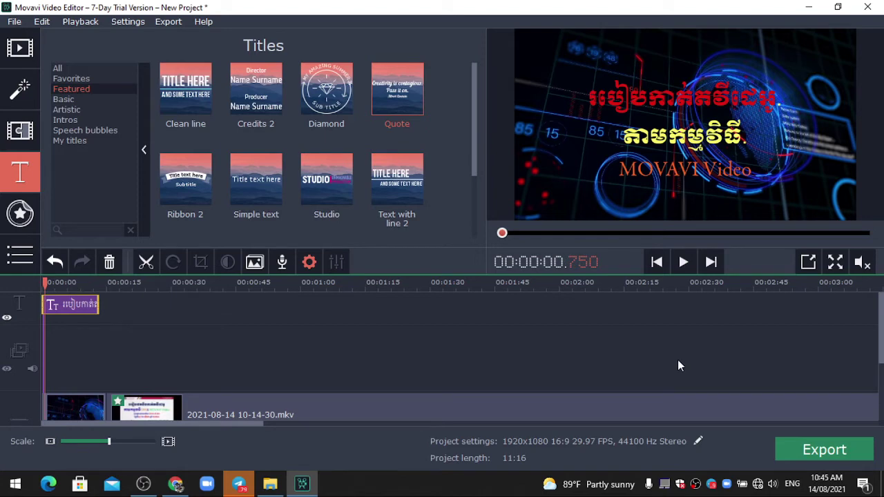
pyautogui.scroll(-2, 677, 366)
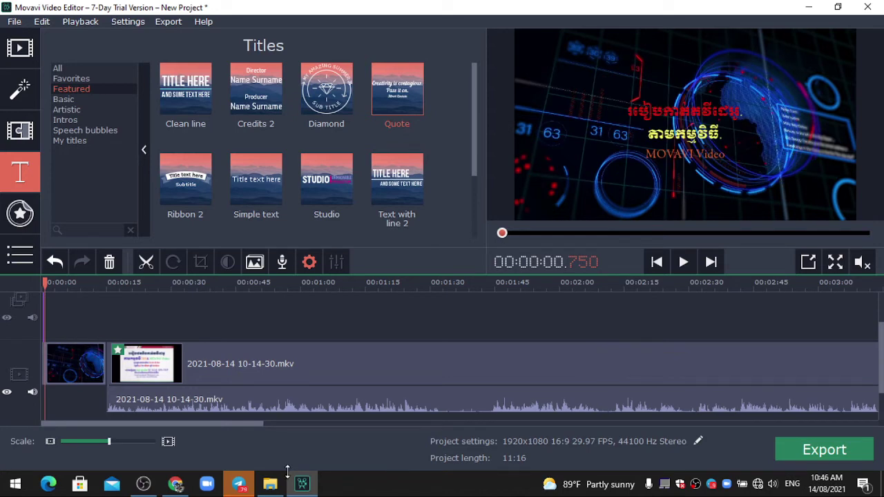
pyautogui.press('Home')
pyautogui.press('space')
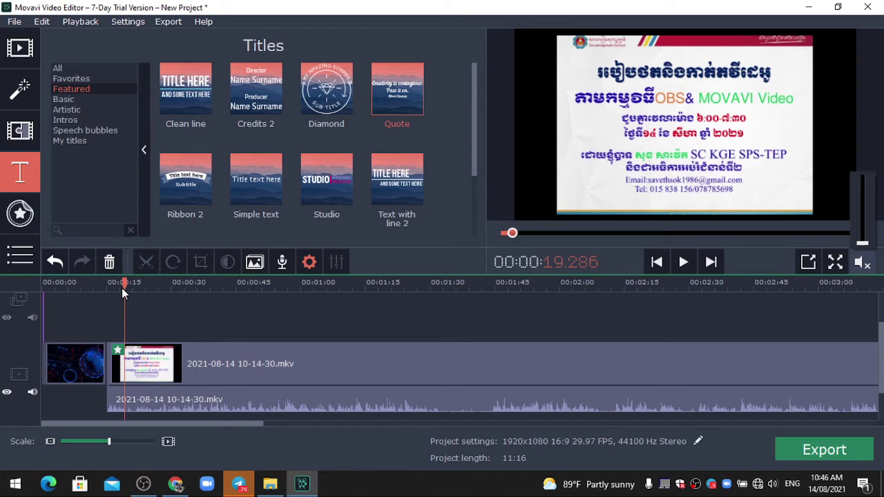
pyautogui.click(515, 366)
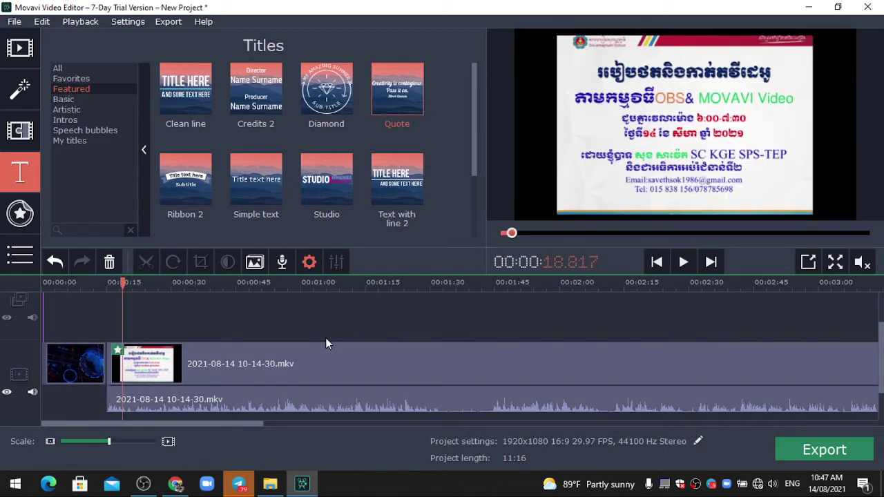
# Unmute the preview with its volume raised and open the built-in music collection for import.
pyautogui.click(862, 262)
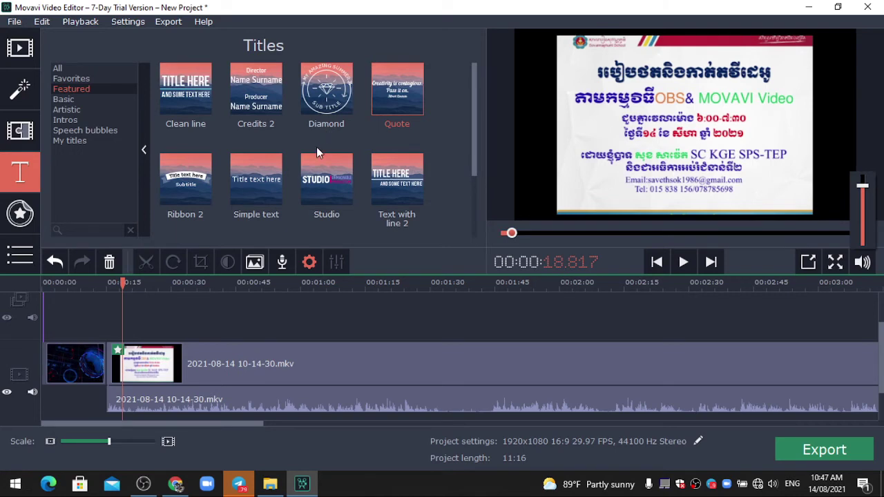
pyautogui.moveTo(881, 348); pyautogui.dragTo(881, 377)
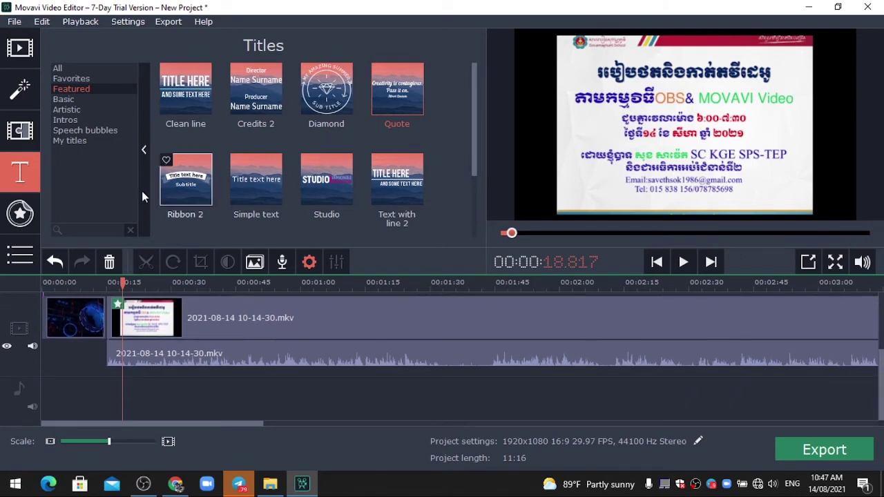
pyautogui.click(23, 51)
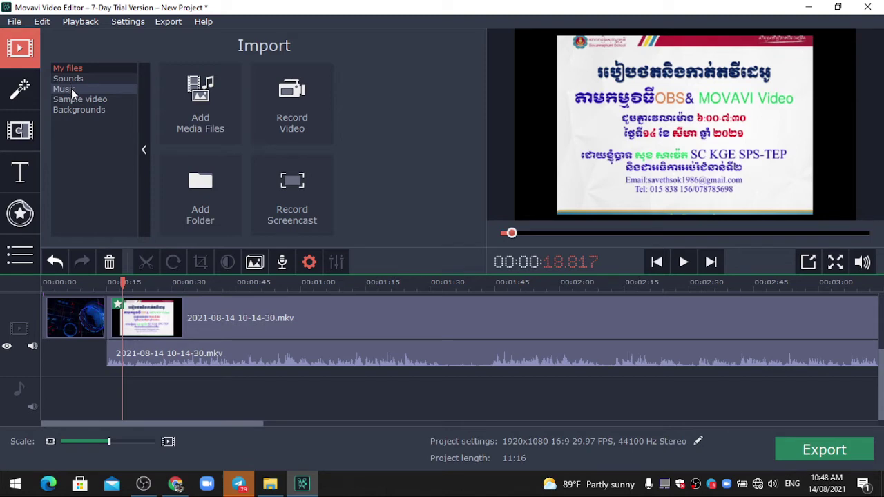
pyautogui.click(69, 89)
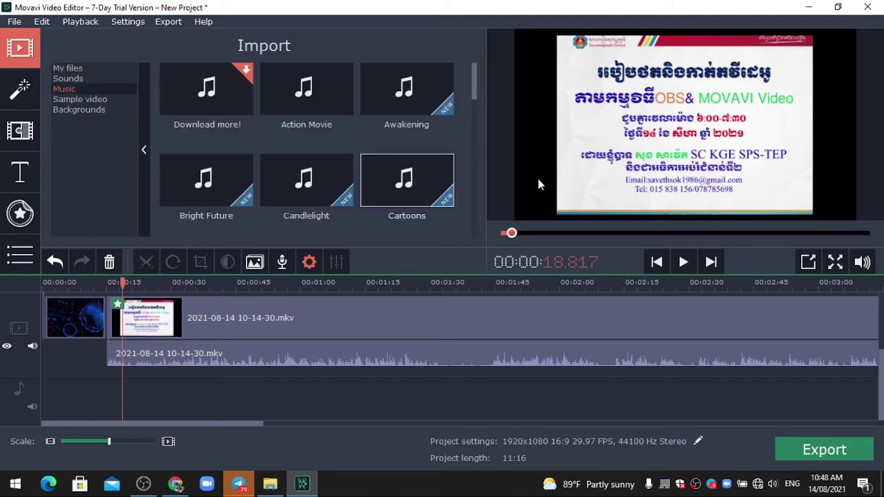
pyautogui.moveTo(862, 262)
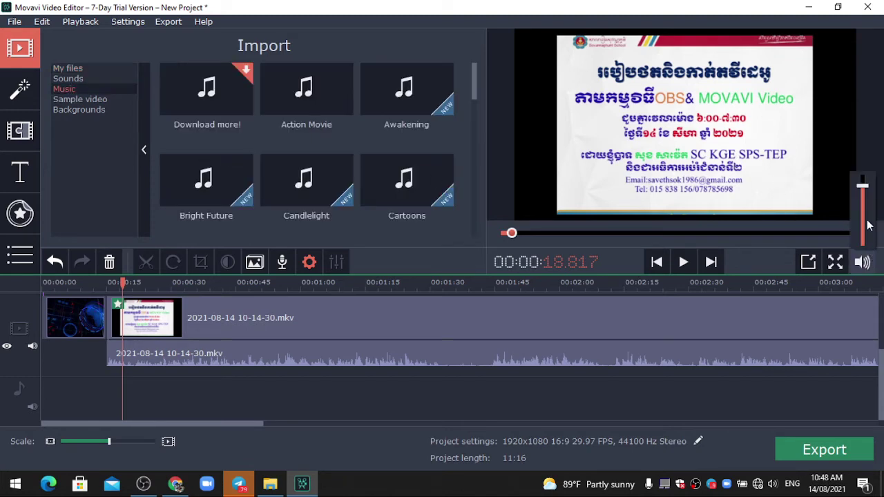
pyautogui.click(863, 177)
# Try to open the online page for downloading more music, and return to the video editor.
pyautogui.click(216, 92)
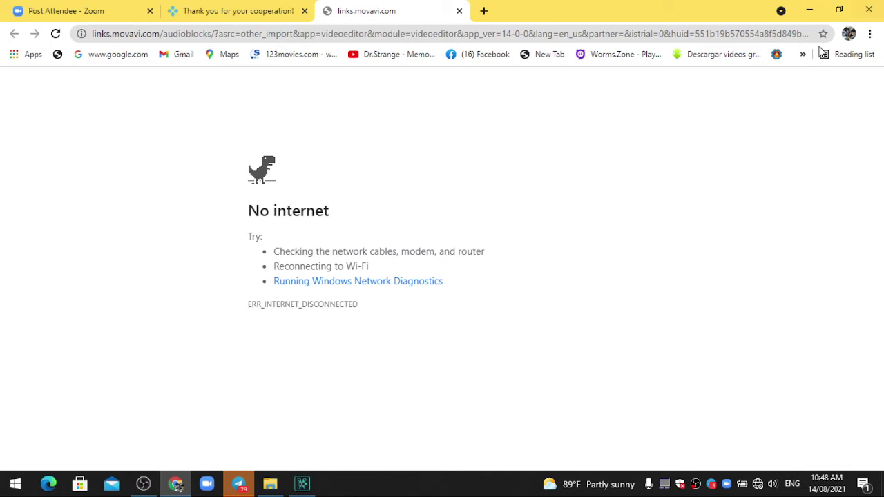
pyautogui.click(811, 14)
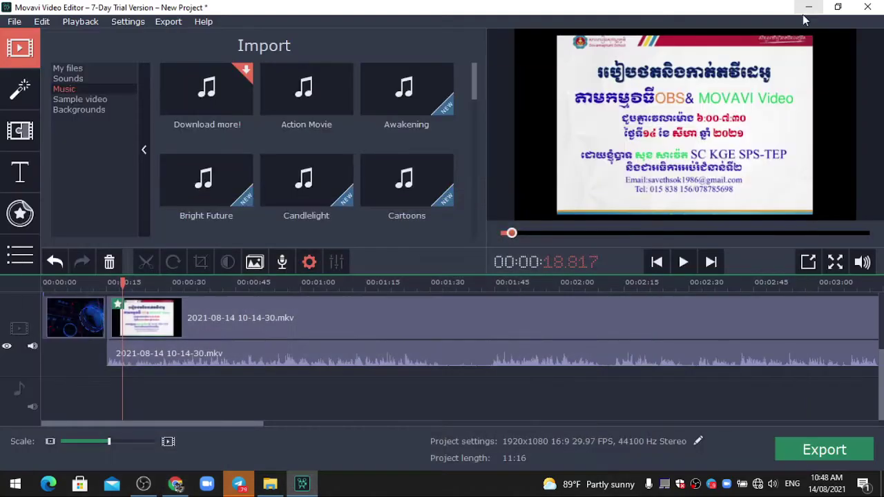
# Preview the music tracks Action Movie, Awakening, Bright Future, Candlelight and Cartoons.
pyautogui.click(308, 95)
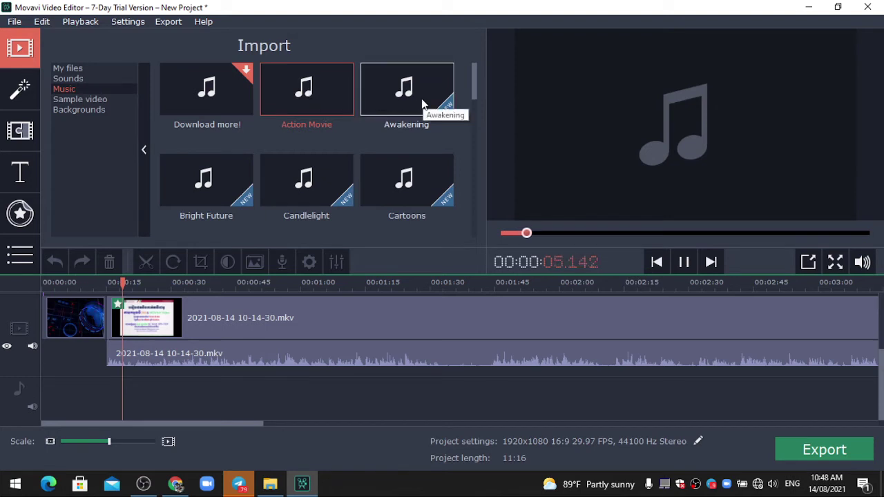
pyautogui.click(397, 91)
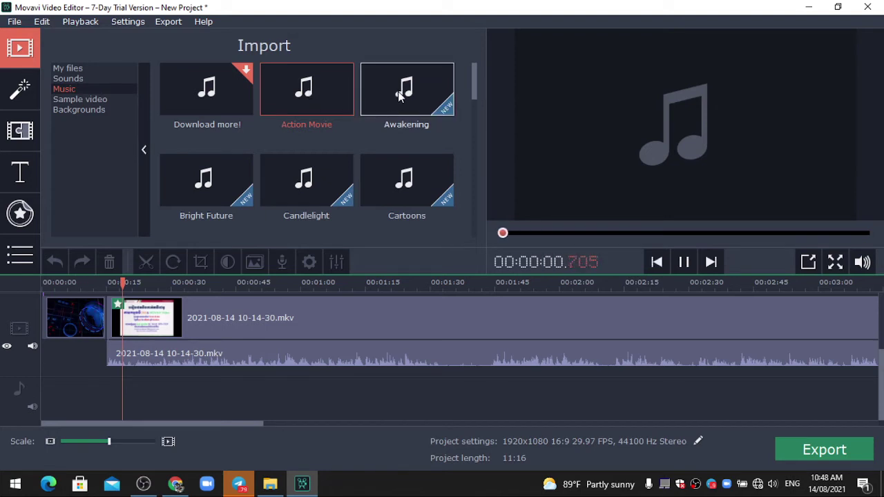
pyautogui.scroll(-1, 397, 91)
pyautogui.click(183, 159)
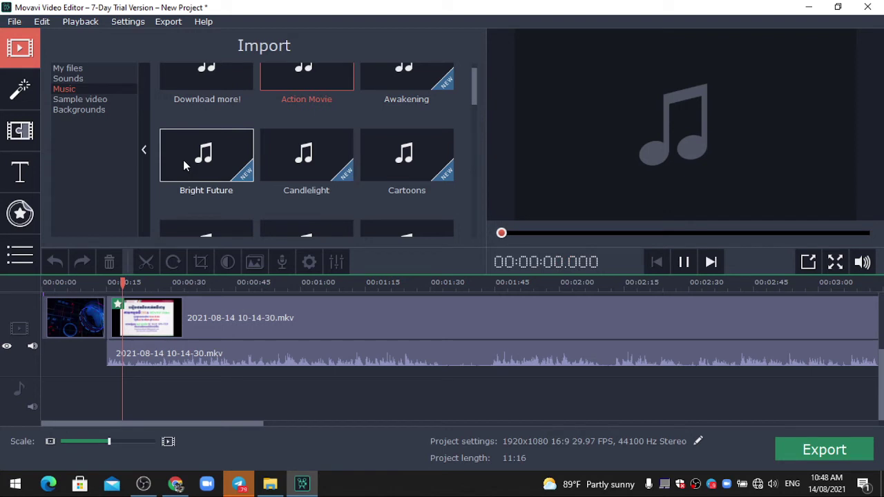
pyautogui.scroll(-1, 286, 166)
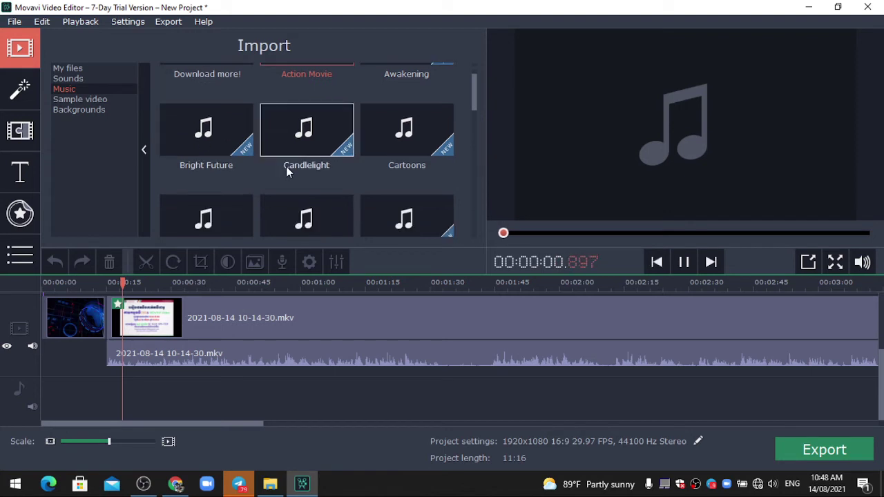
pyautogui.click(312, 138)
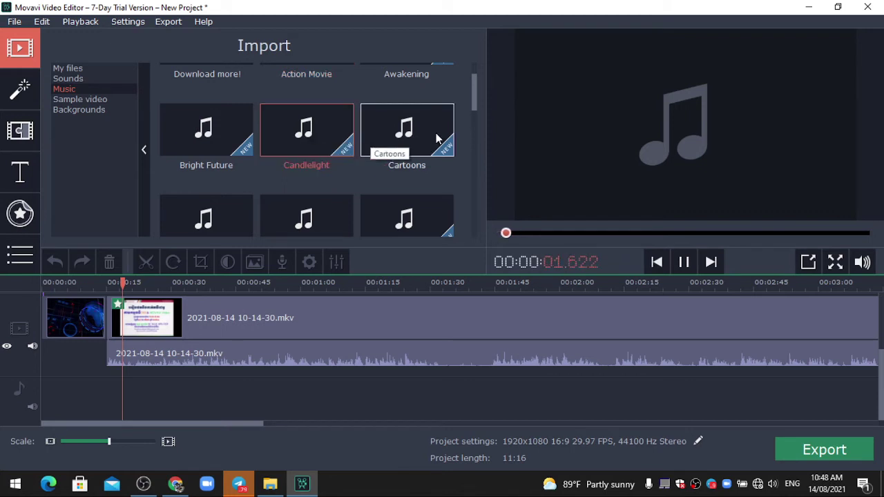
pyautogui.scroll(-1, 435, 134)
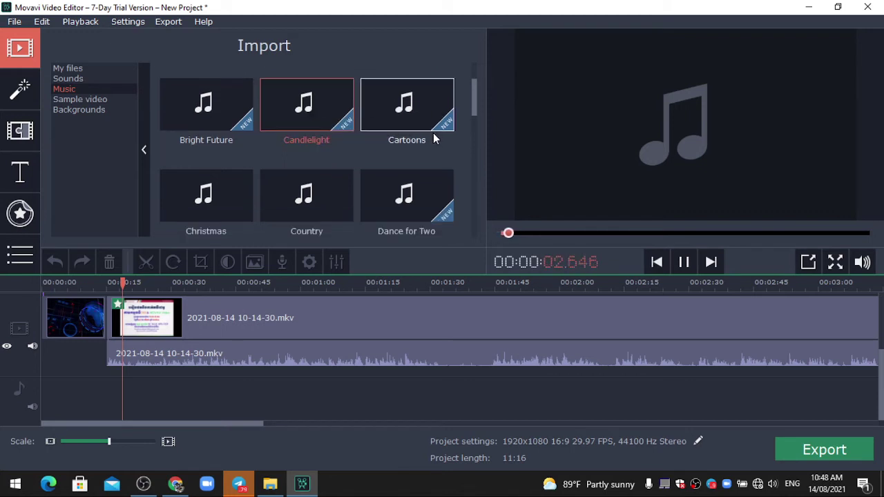
pyautogui.click(400, 104)
pyautogui.scroll(-1, 401, 115)
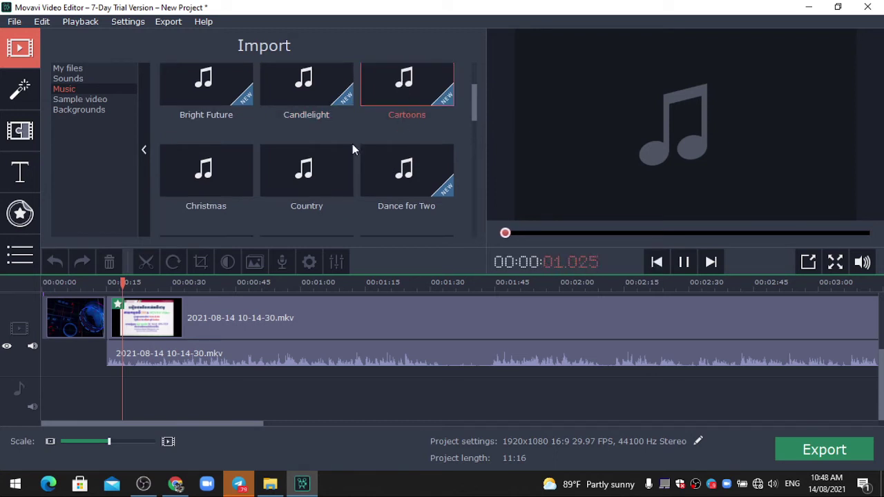
# Preview the music tracks Christmas, Country, Dance for Two, Free Spirit, Epic Action Movie and Discovery.
pyautogui.click(204, 176)
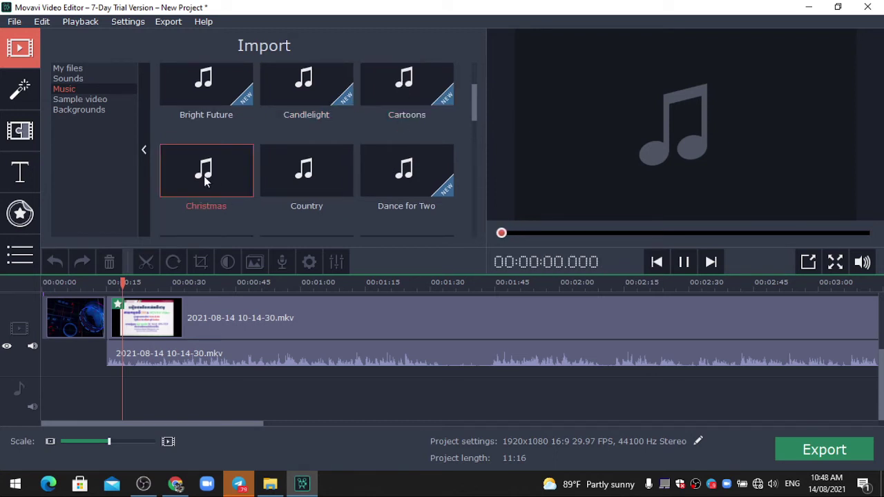
pyautogui.click(303, 176)
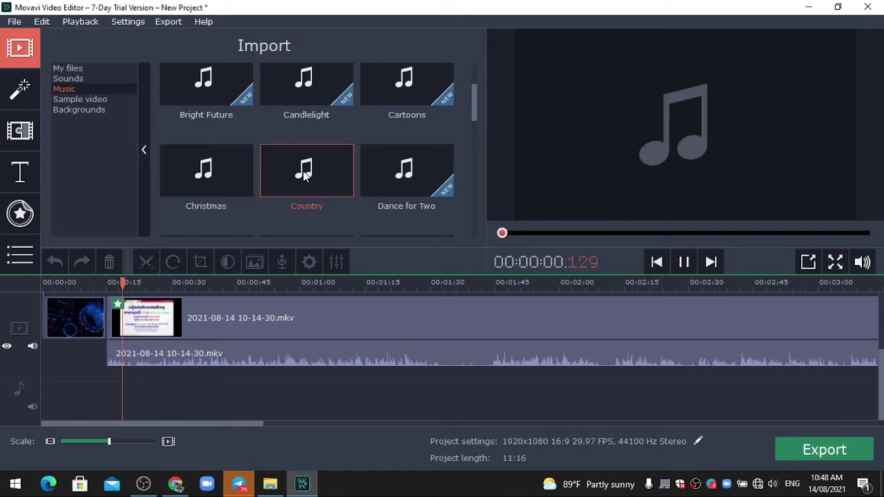
pyautogui.click(406, 171)
pyautogui.scroll(-2, 409, 166)
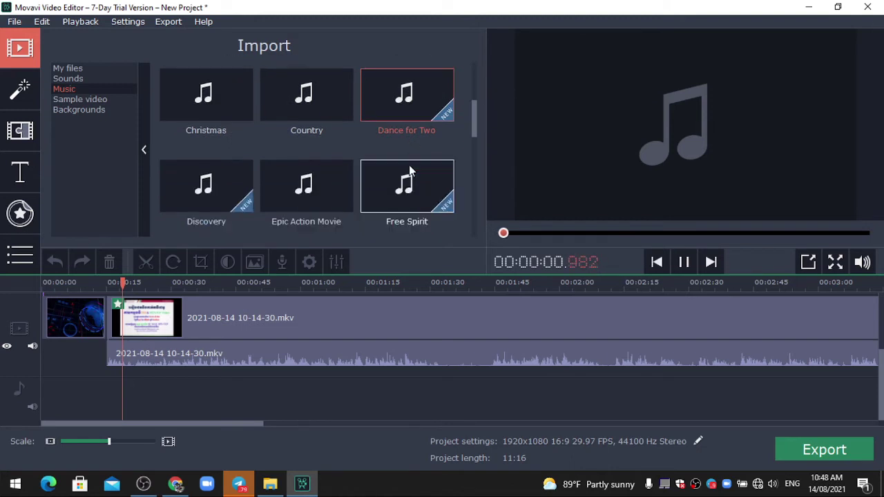
pyautogui.click(412, 172)
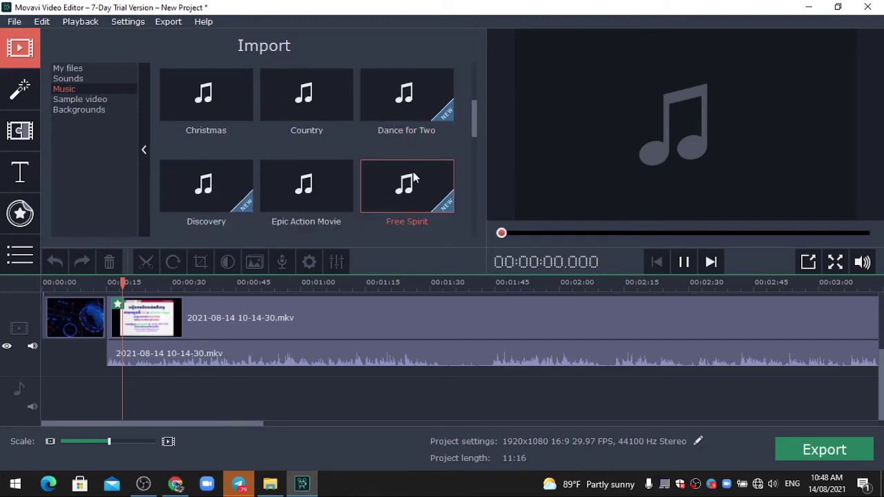
pyautogui.click(297, 192)
pyautogui.click(189, 189)
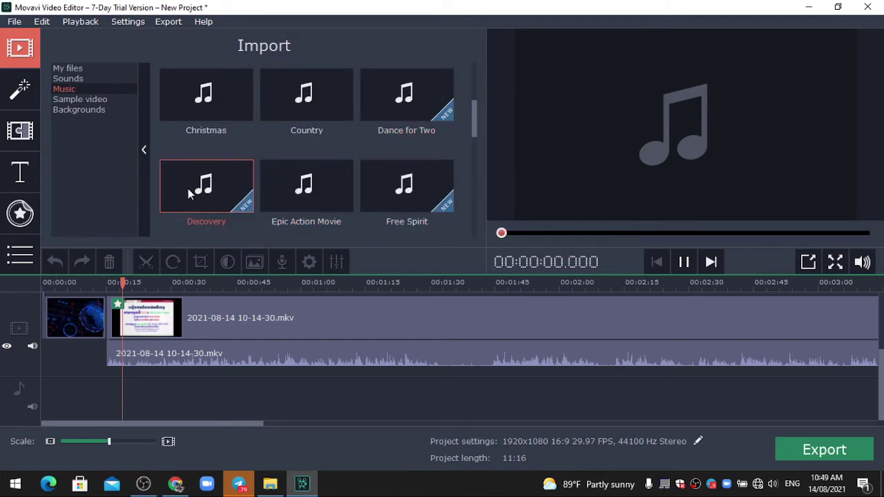
# Preview the music tracks Fun Times, Happy Home, Pursuit and Luxury.
pyautogui.scroll(-2, 341, 172)
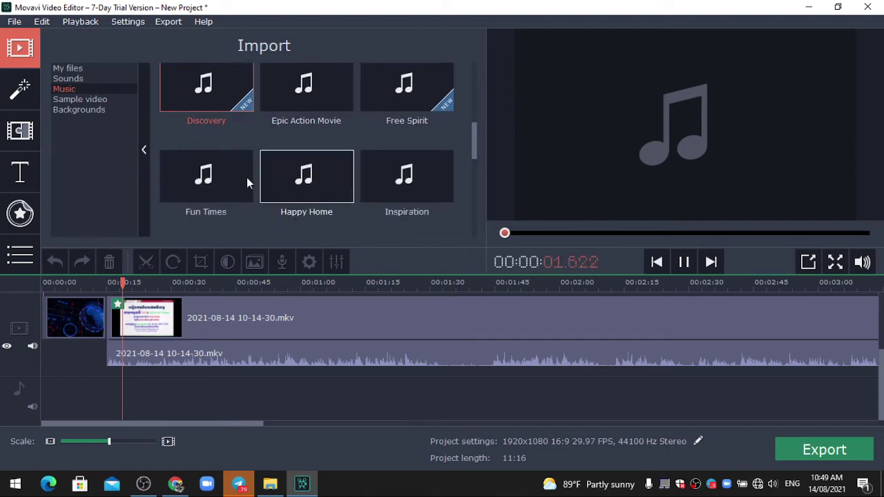
pyautogui.click(207, 172)
pyautogui.scroll(-1, 348, 165)
pyautogui.click(312, 158)
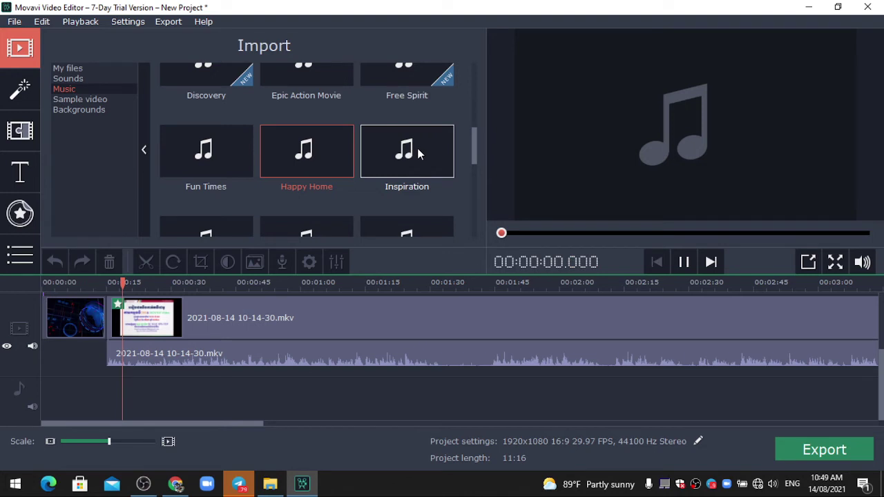
pyautogui.scroll(-1, 419, 153)
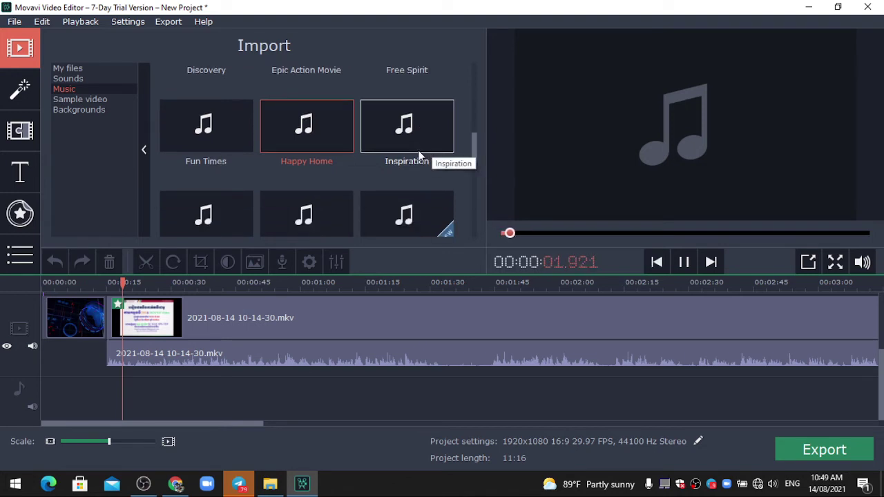
pyautogui.scroll(-1, 431, 151)
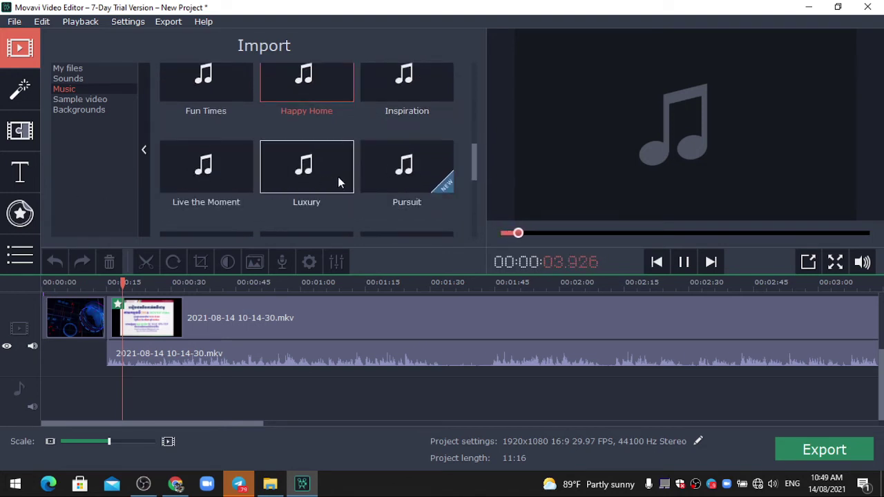
pyautogui.click(400, 170)
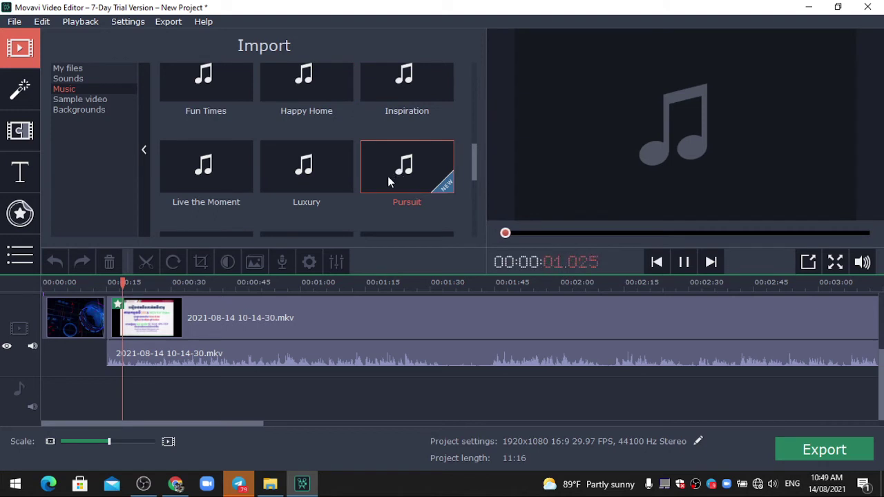
pyautogui.click(315, 181)
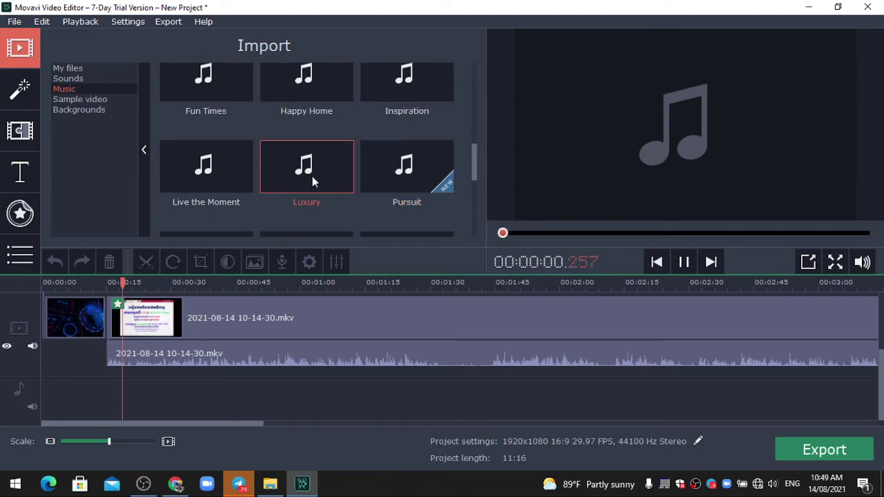
pyautogui.click(313, 176)
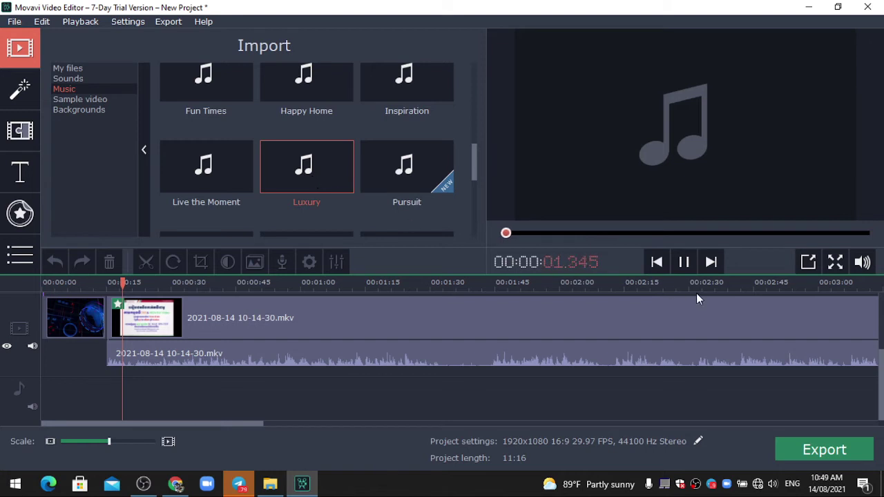
pyautogui.click(683, 261)
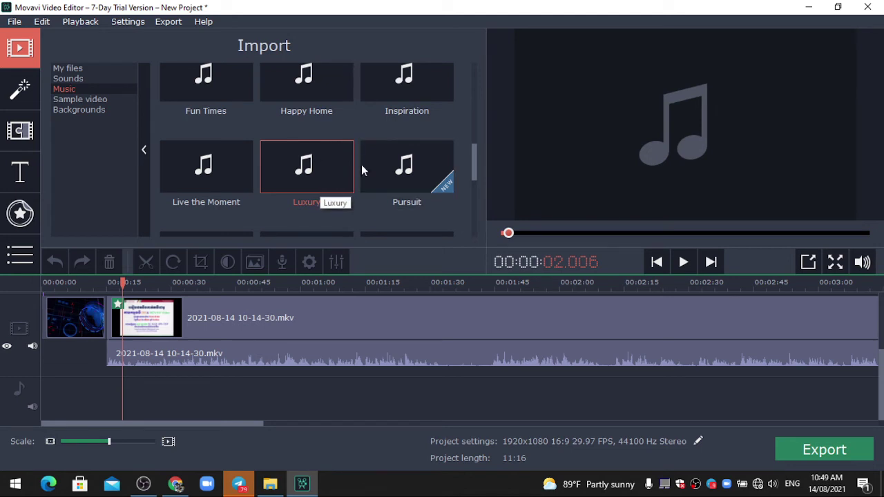
# Add the Luxury music track at the start of the timeline's audio track and play the project to hear it.
pyautogui.moveTo(472, 160); pyautogui.dragTo(472, 170)
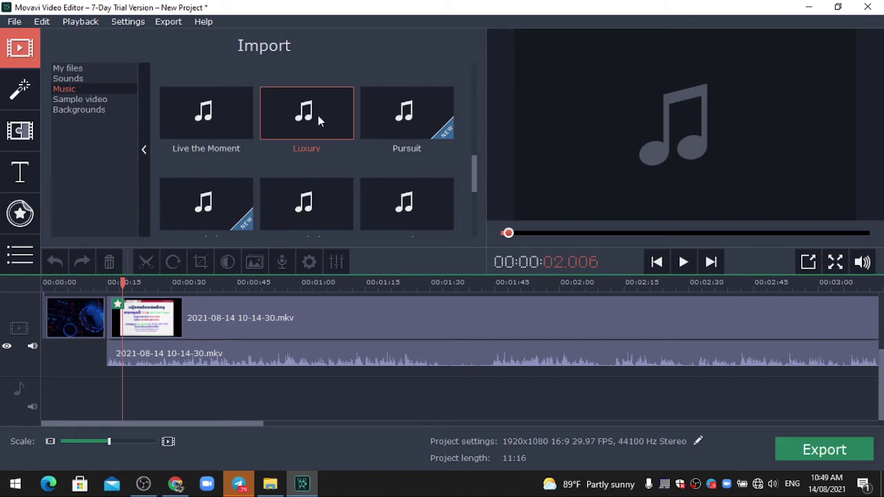
pyautogui.moveTo(318, 116); pyautogui.dragTo(40, 374)
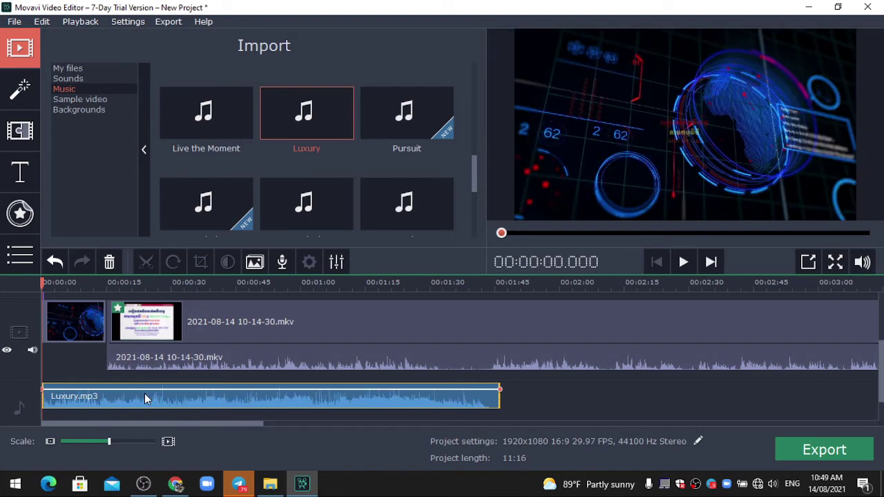
pyautogui.press('space')
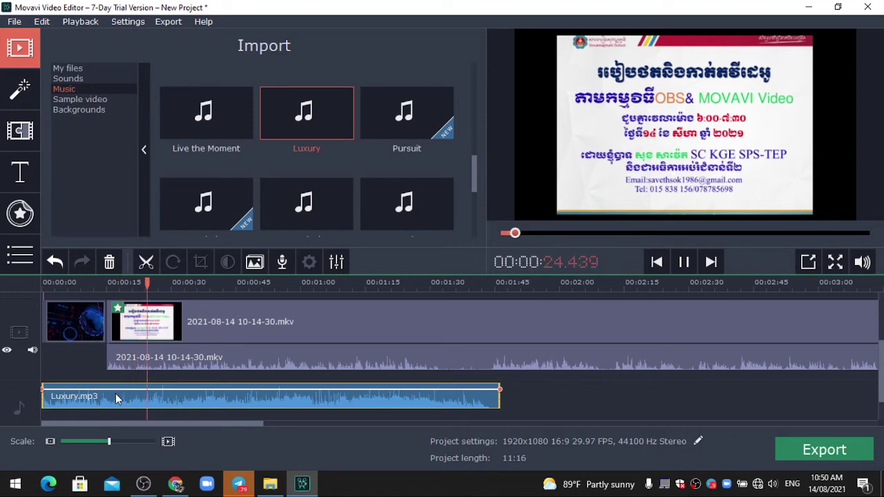
pyautogui.press('space')
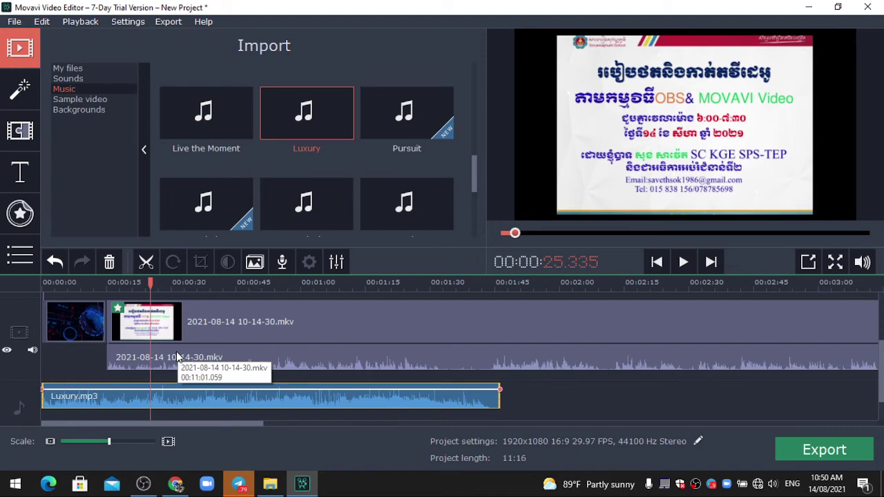
# Set the Luxury music clip's volume to 2% and play the project to check the mix.
pyautogui.doubleClick(156, 394)
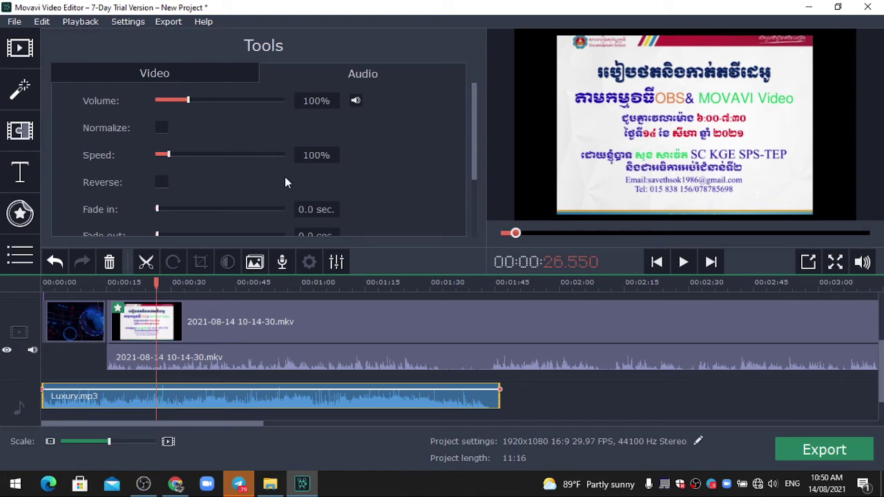
pyautogui.click(138, 403)
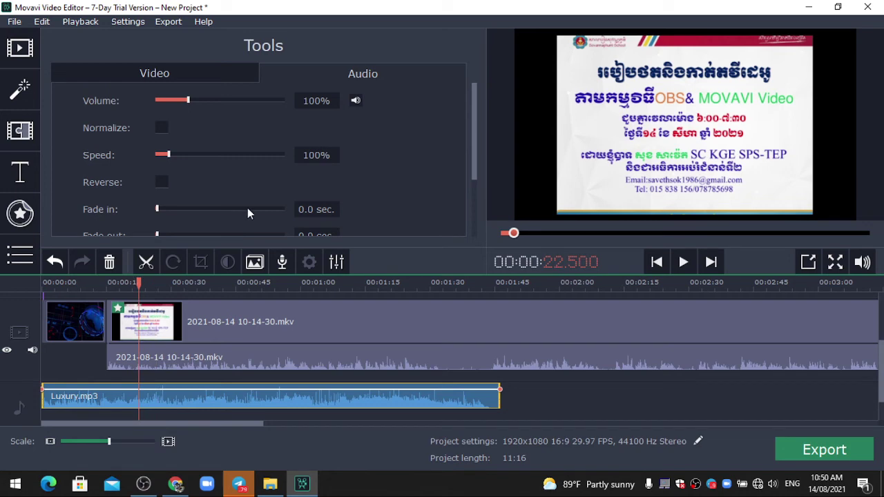
pyautogui.moveTo(323, 102); pyautogui.dragTo(301, 104)
pyautogui.write('3')
pyautogui.press('BackSpace')
pyautogui.write('2')
pyautogui.click(105, 396)
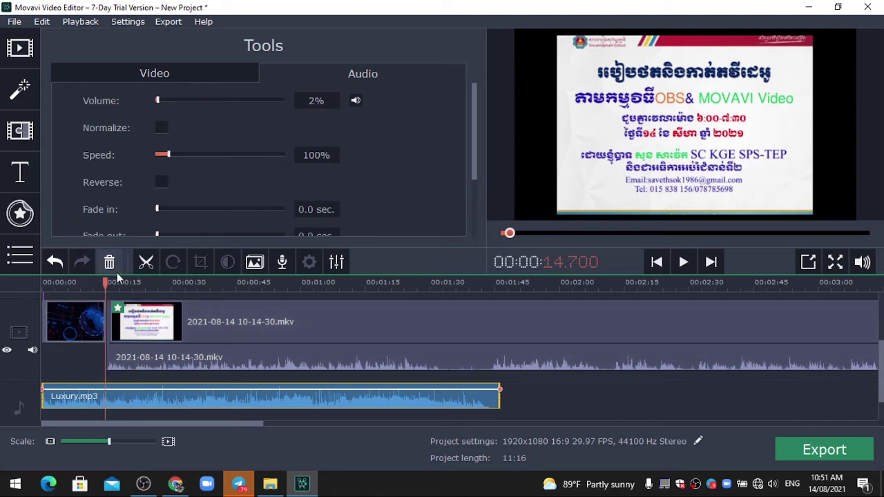
pyautogui.press('space')
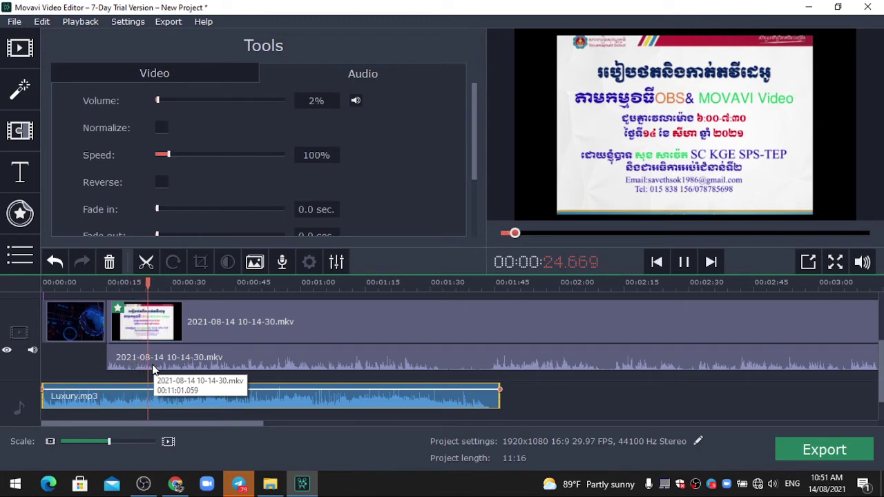
pyautogui.press('space')
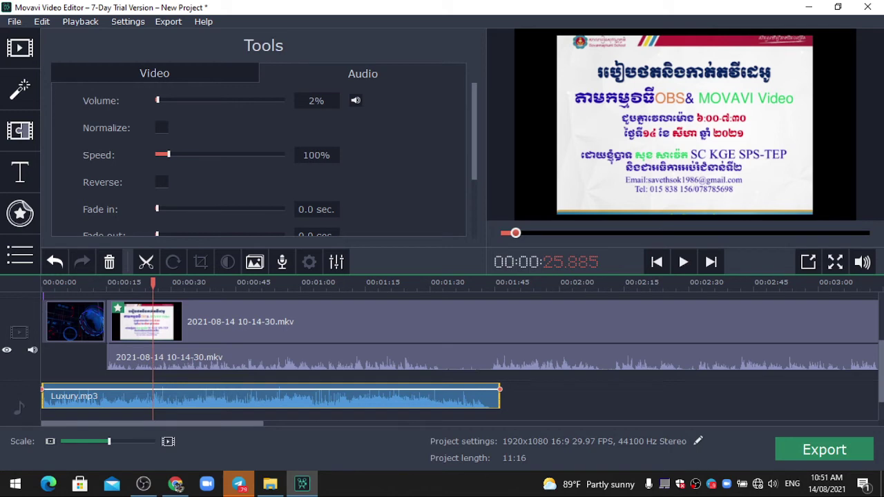
# Raise the screen recording clip's volume to 336%, playing it in between to judge the loudness.
pyautogui.click(206, 321)
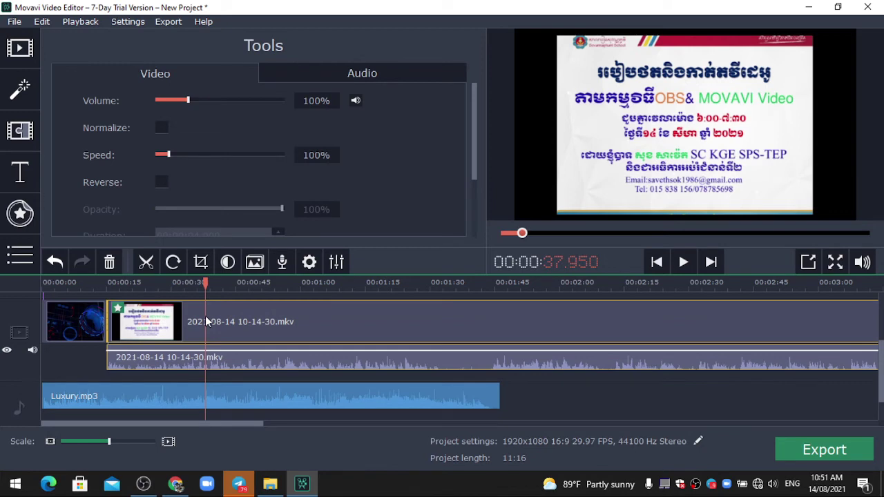
pyautogui.doubleClick(319, 101)
pyautogui.write('200')
pyautogui.moveTo(221, 102); pyautogui.dragTo(238, 101)
pyautogui.press('space')
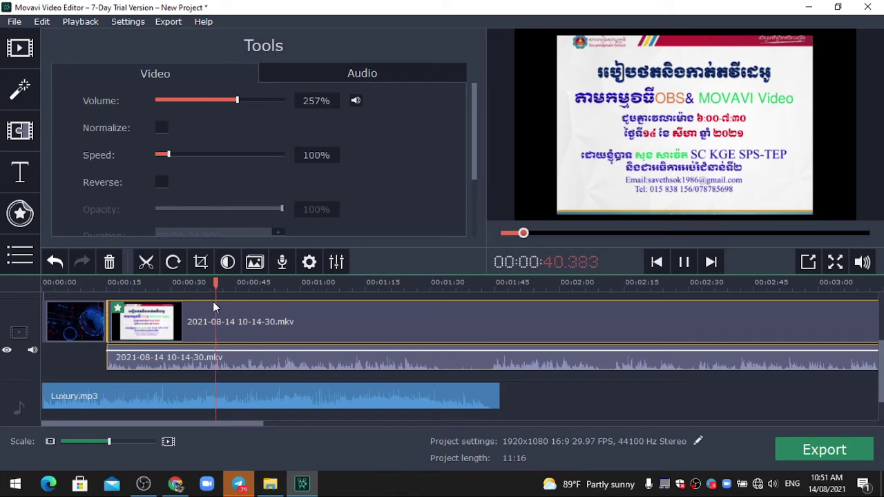
pyautogui.moveTo(237, 100); pyautogui.dragTo(257, 106)
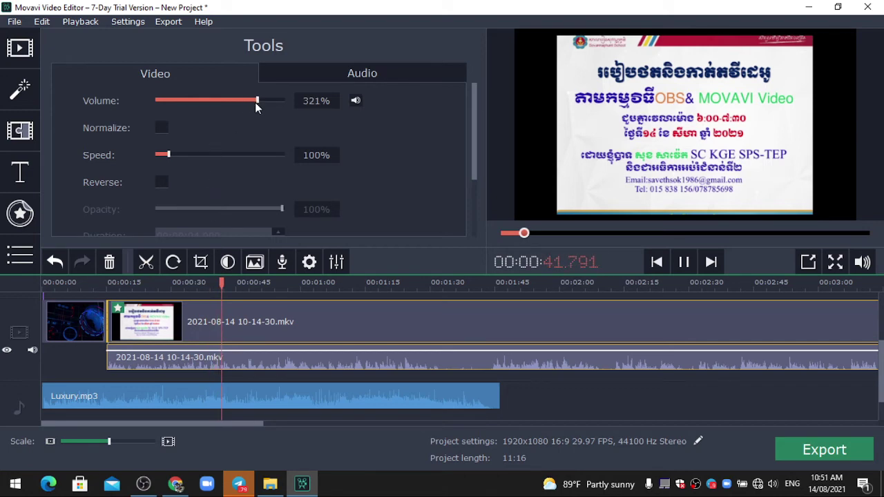
pyautogui.press('space')
pyautogui.press('space')
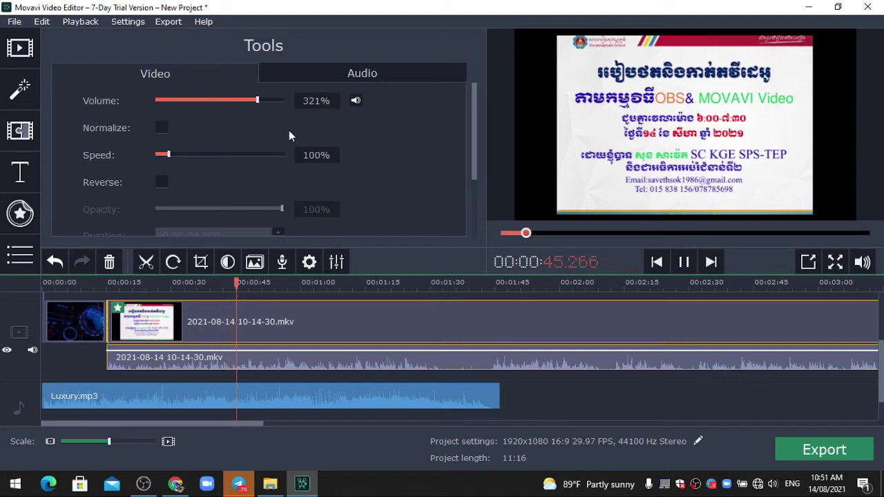
pyautogui.press('space')
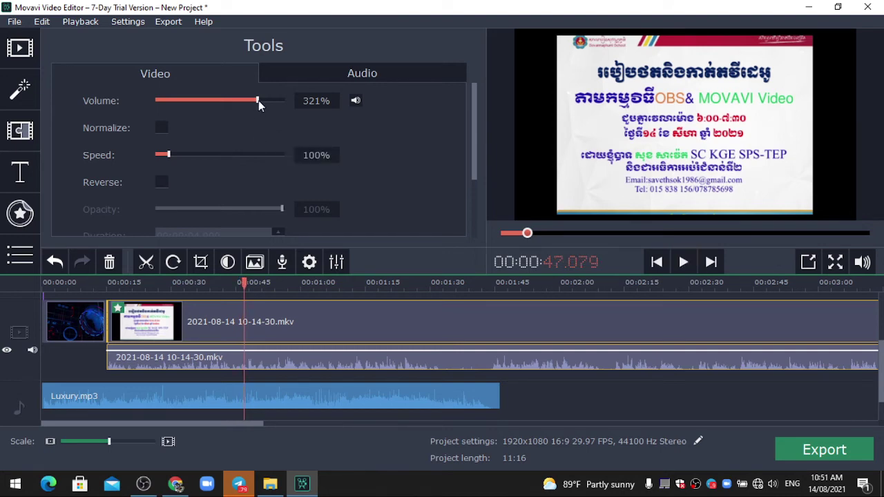
pyautogui.moveTo(259, 100)
pyautogui.mouseDown()
pyautogui.moveTo(187, 109)
pyautogui.moveTo(263, 105)
pyautogui.mouseUp()
# Set the screen recording clip's speed to 150% and play it to check the pace.
pyautogui.doubleClick(316, 155)
pyautogui.write('1')
pyautogui.write('50')
pyautogui.press('Return')
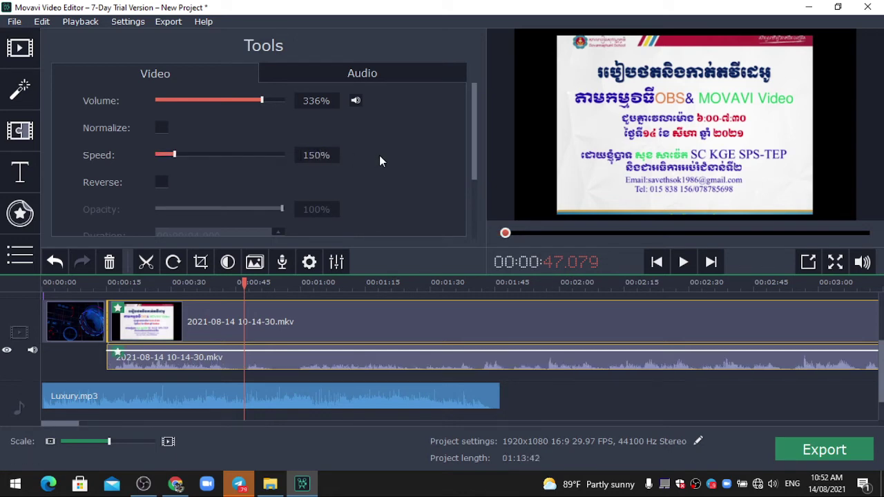
pyautogui.press('space')
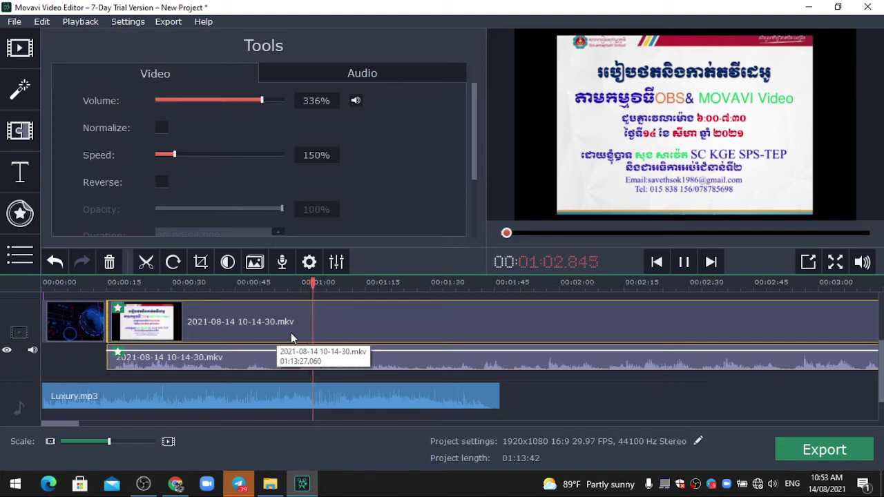
pyautogui.press('space')
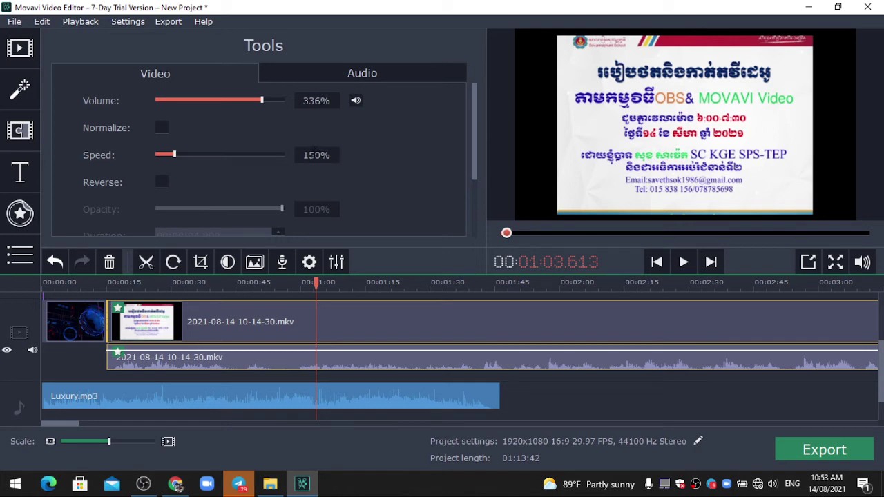
# Change the screen recording clip's speed to 120% and play it back.
pyautogui.moveTo(317, 155); pyautogui.dragTo(303, 155)
pyautogui.write('120')
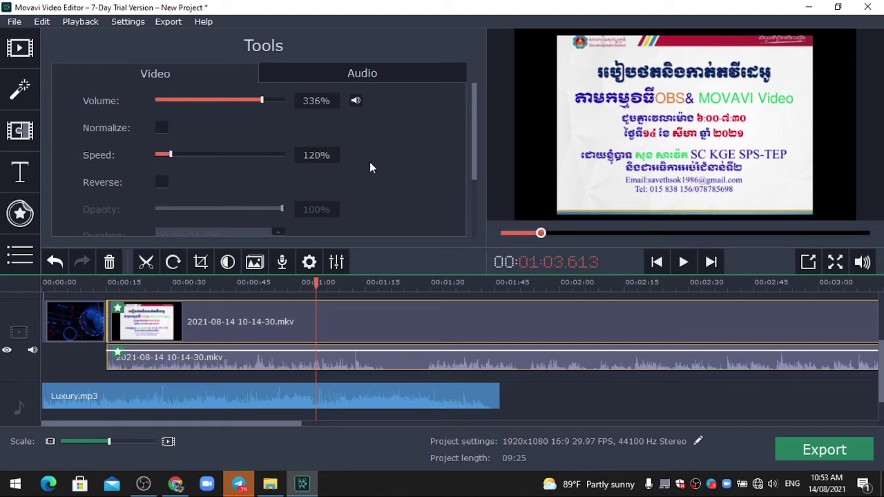
pyautogui.press('space')
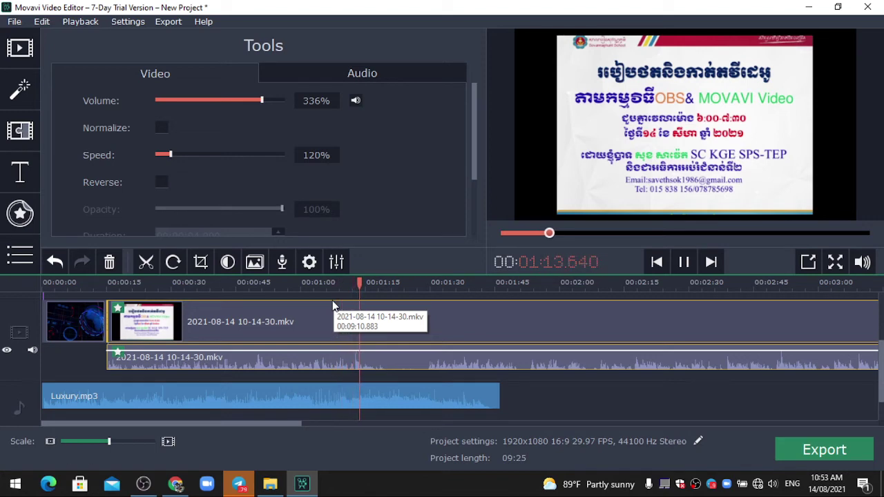
pyautogui.press('space')
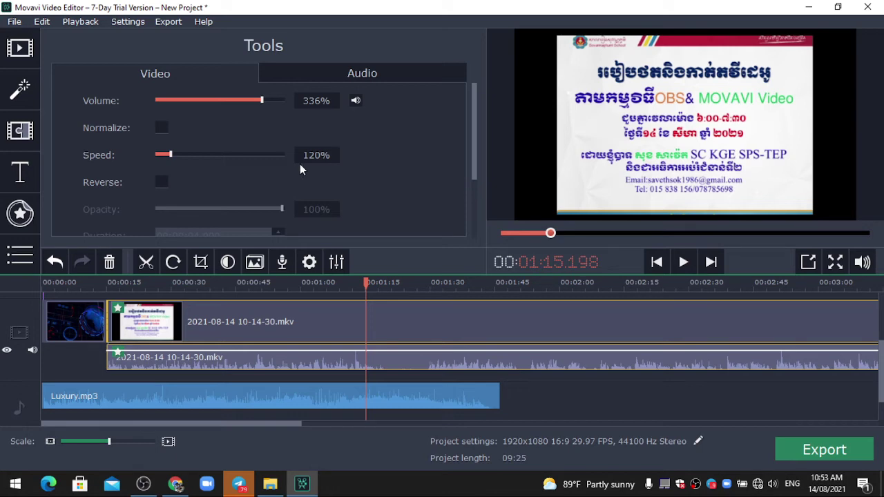
# Try to restore the screen recording clip's speed to 100% and play several points along it.
pyautogui.moveTo(321, 156); pyautogui.dragTo(309, 159)
pyautogui.write('00')
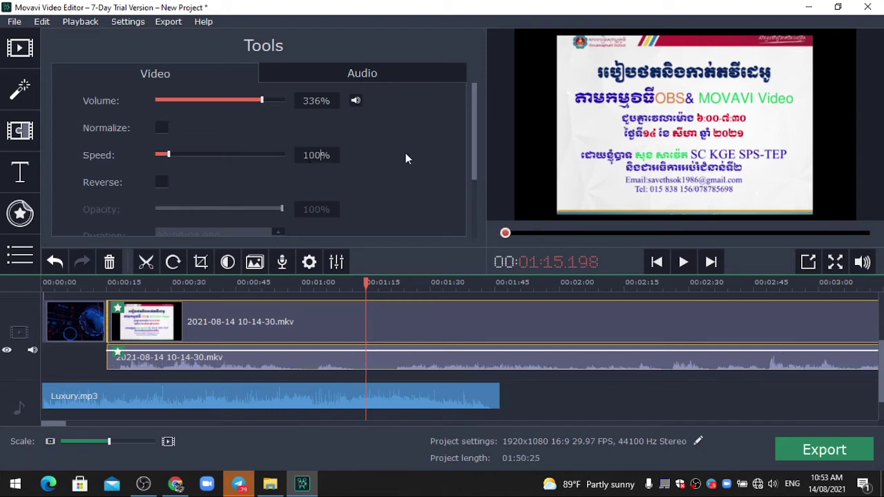
pyautogui.press('space')
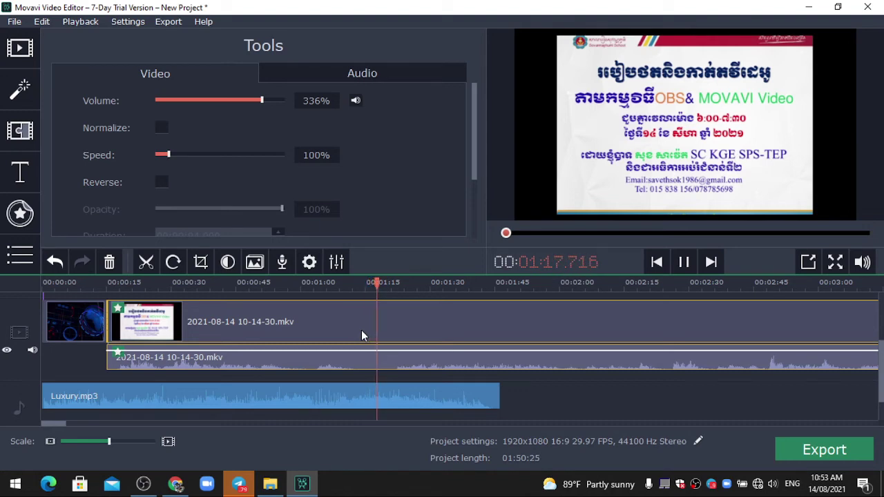
pyautogui.click(417, 325)
pyautogui.click(447, 325)
pyautogui.click(513, 327)
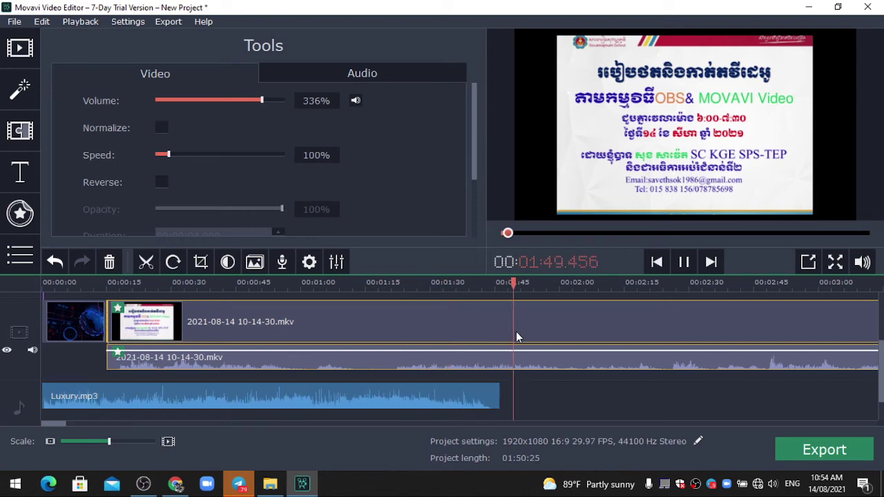
# Re-enter 100% as the screen recording clip's speed and check playback from about 2:13.
pyautogui.doubleClick(318, 156)
pyautogui.write('100')
pyautogui.press('Return')
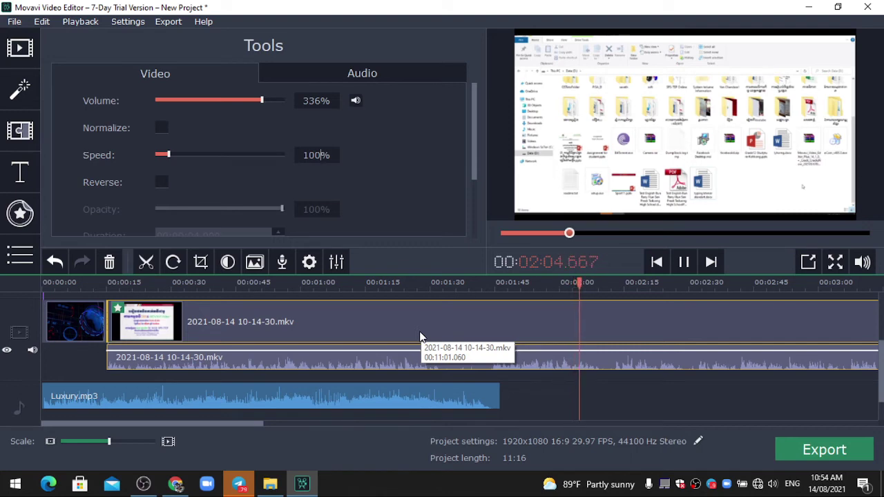
pyautogui.click(617, 318)
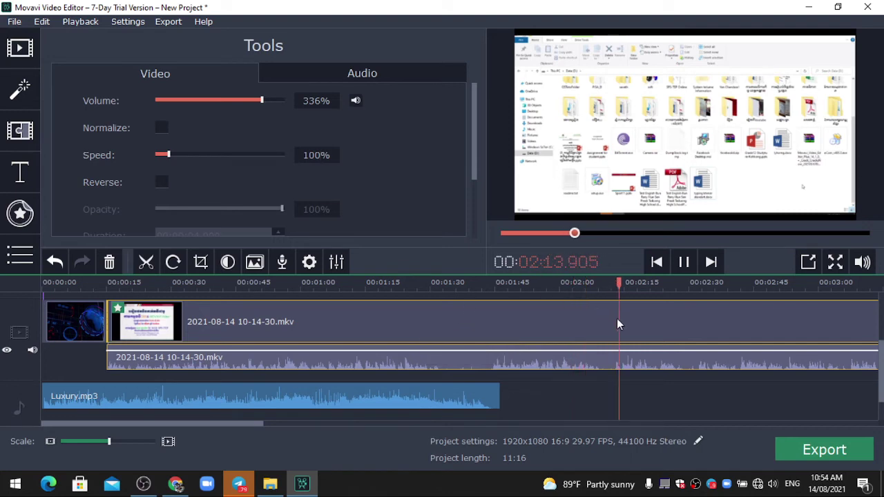
pyautogui.press('space')
# Review the screen recording clip's audio options, from volume and fades to Equalizer, Noise Removal, Audio Effects and Beat Detection.
pyautogui.click(363, 75)
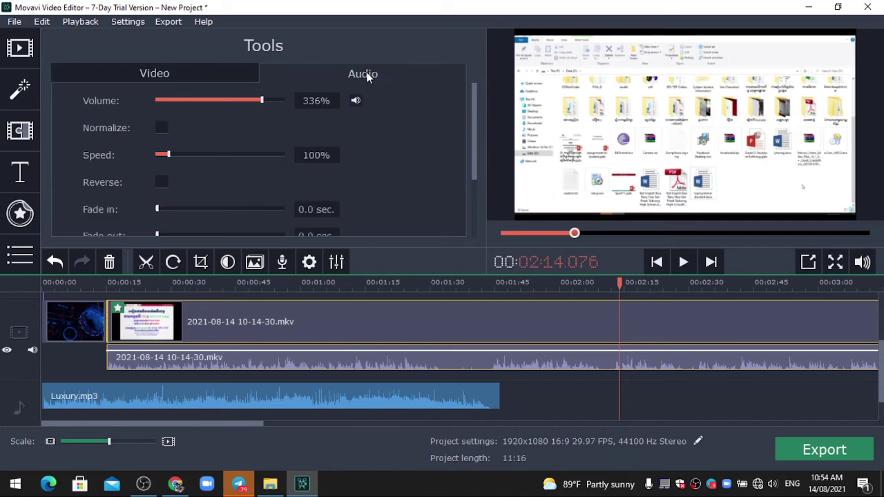
pyautogui.scroll(-2, 359, 144)
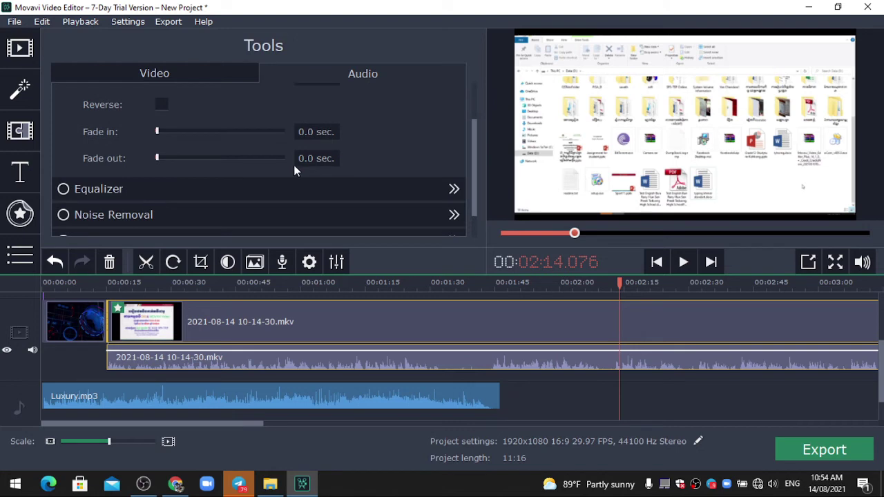
pyautogui.scroll(-1, 251, 197)
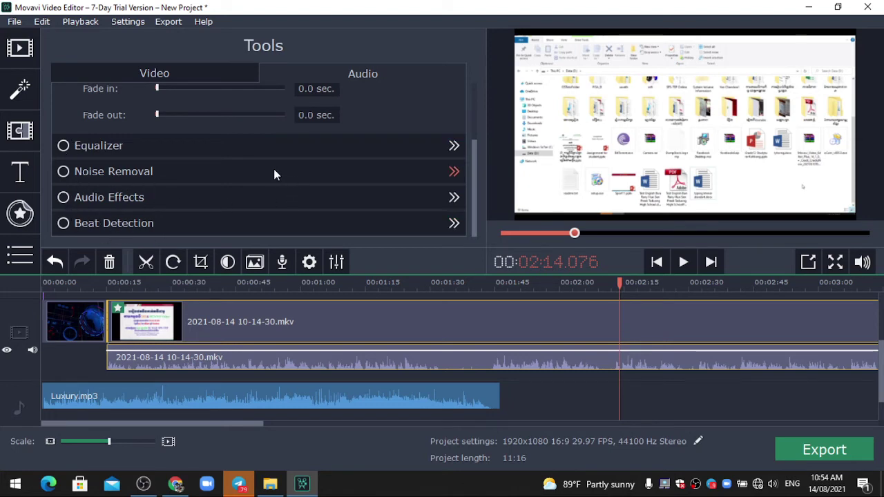
pyautogui.scroll(3, 279, 169)
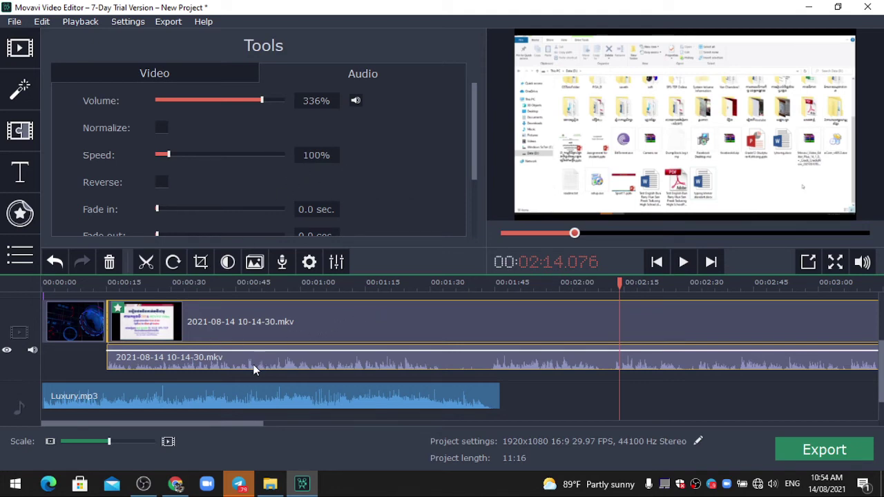
# Play the Luxury.mp3 music from about 0:41 and split it at 0:14.7, near the end of the intro clip.
pyautogui.click(218, 399)
pyautogui.press('space')
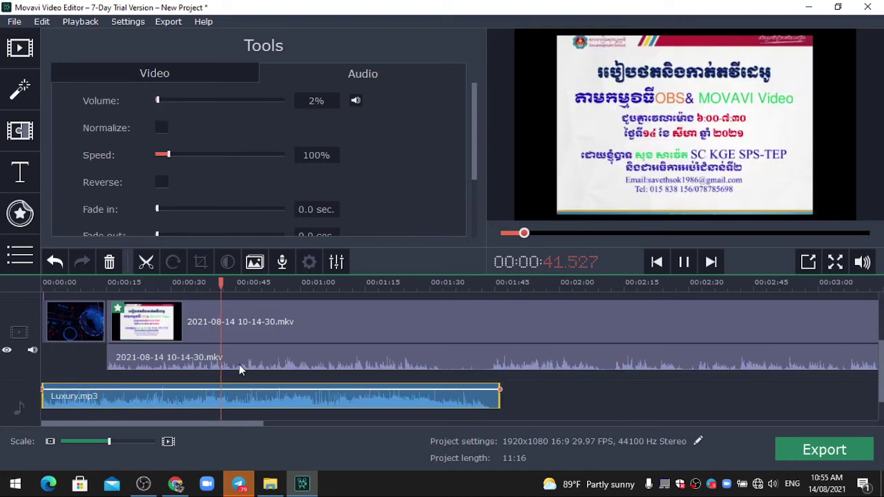
pyautogui.press('space')
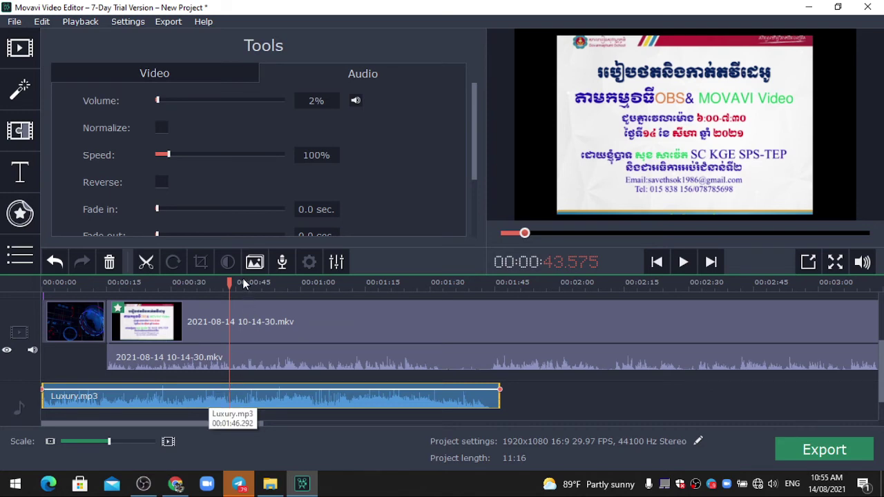
pyautogui.moveTo(230, 283); pyautogui.dragTo(105, 301)
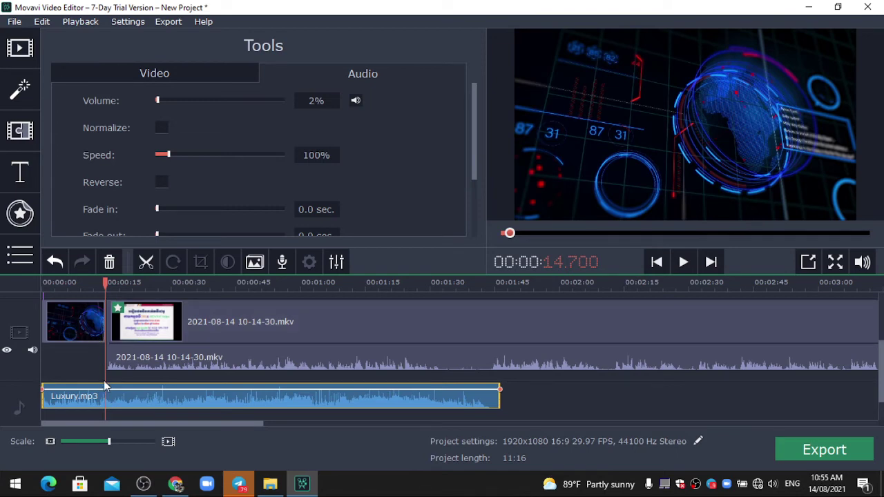
pyautogui.click(146, 262)
# Set the volume of the first Luxury.mp3 piece, beneath the intro, to 100% and play it back.
pyautogui.click(74, 400)
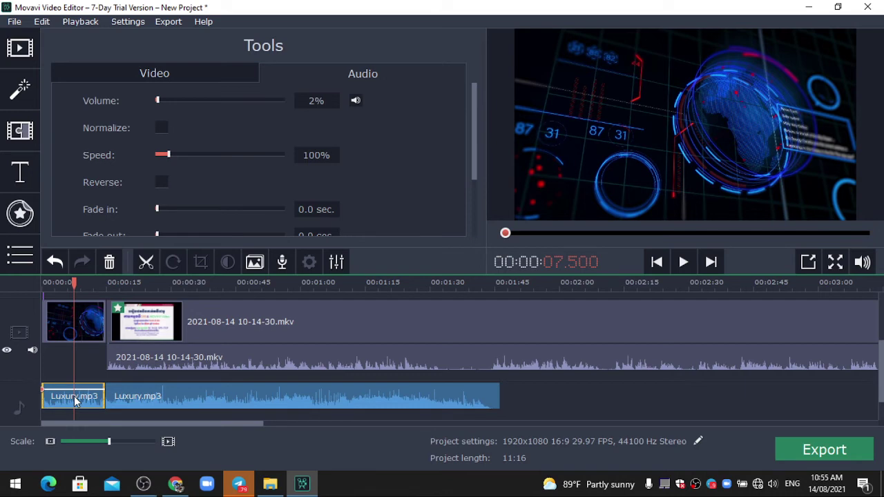
pyautogui.click(80, 399)
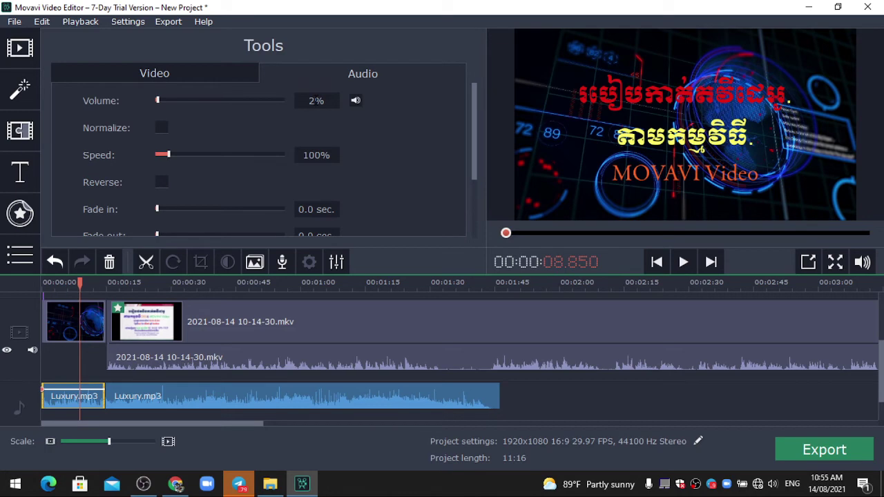
pyautogui.click(73, 400)
pyautogui.press('space')
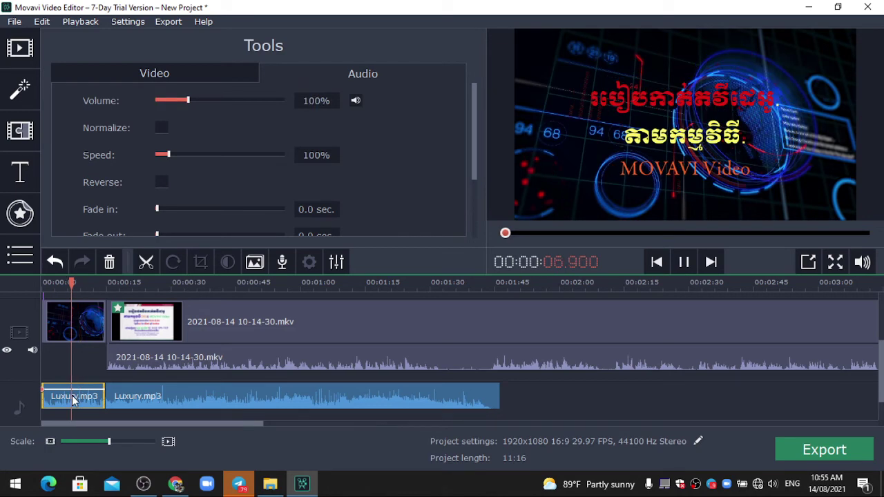
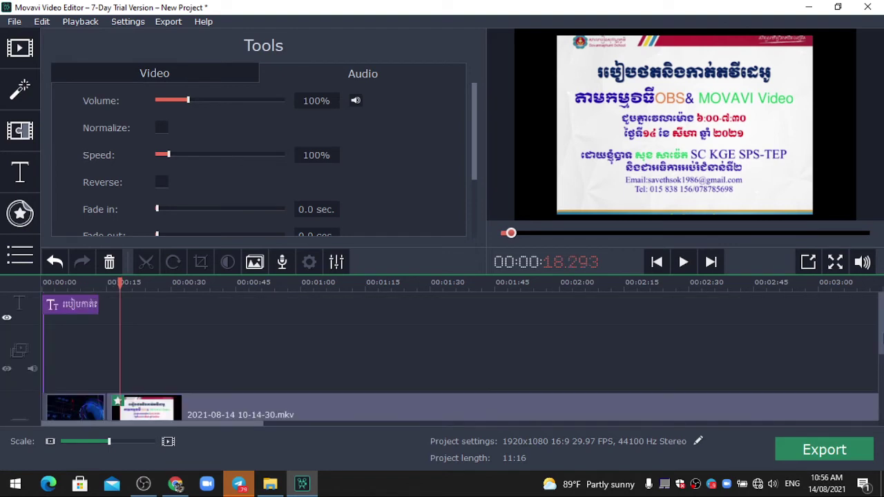
# Copy the second Luxury.mp3 piece and paste the copy directly after it at 1:46 on the music track.
pyautogui.scroll(-2, 116, 359)
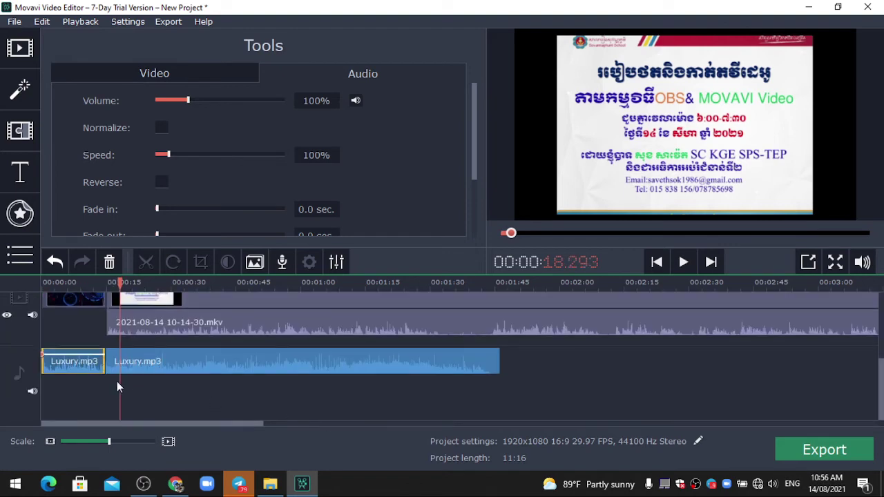
pyautogui.click(163, 360)
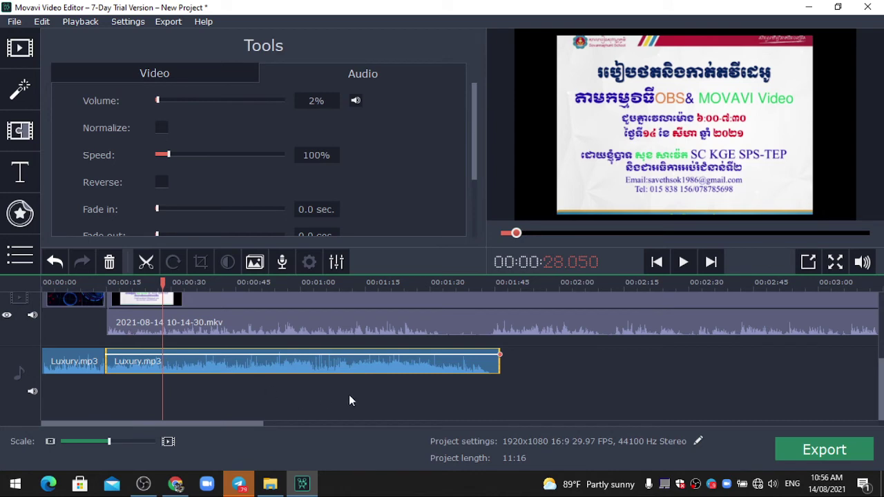
pyautogui.moveTo(103, 444); pyautogui.dragTo(88, 444)
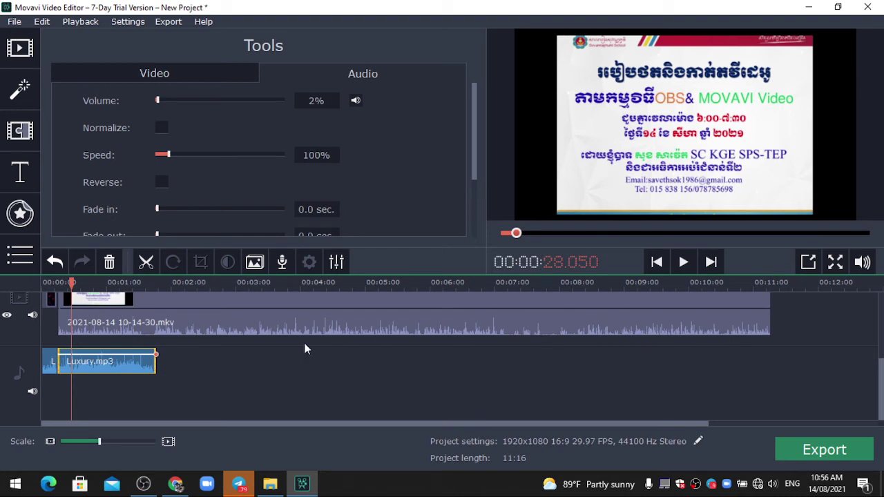
pyautogui.click(90, 366)
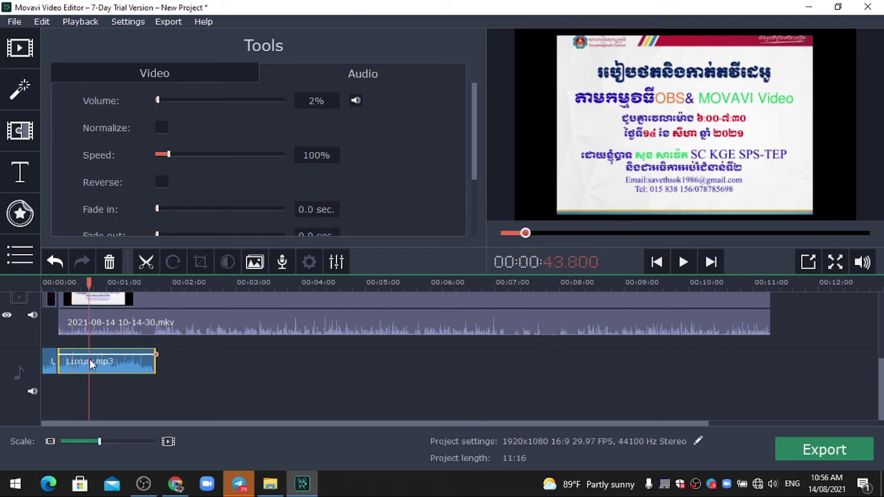
pyautogui.rightClick(91, 358)
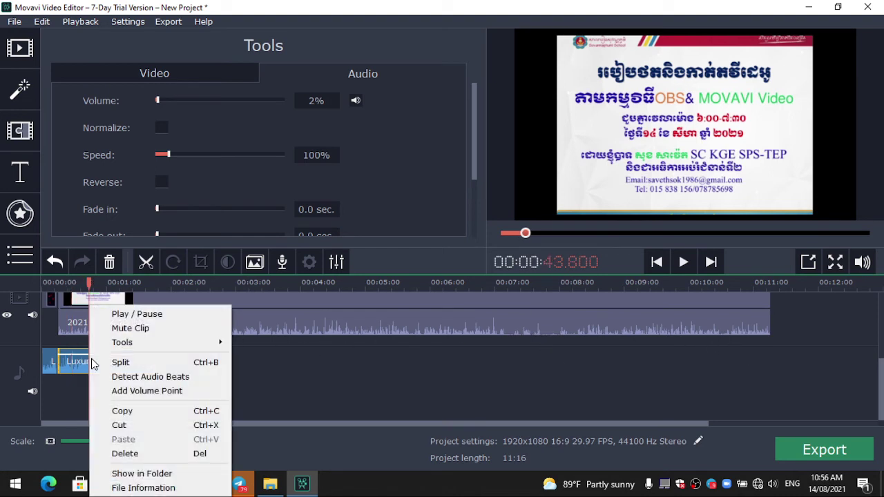
pyautogui.click(127, 411)
pyautogui.click(156, 364)
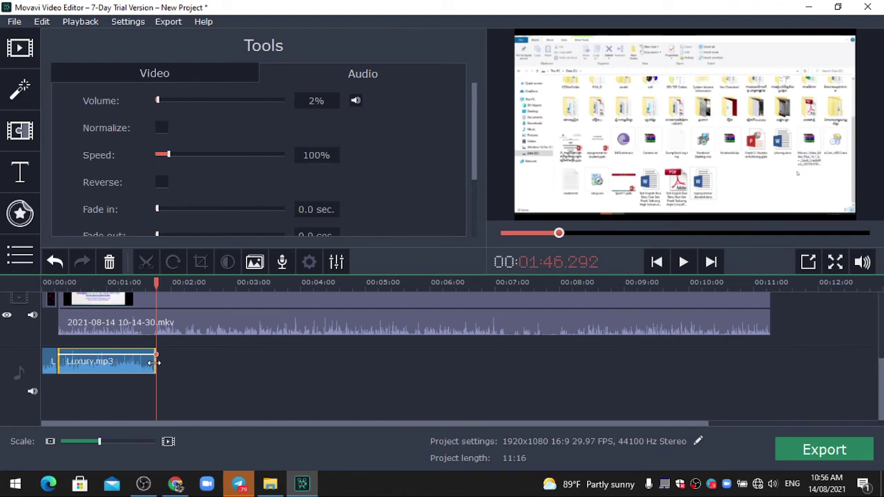
pyautogui.hotkey('ctrl', 'v')
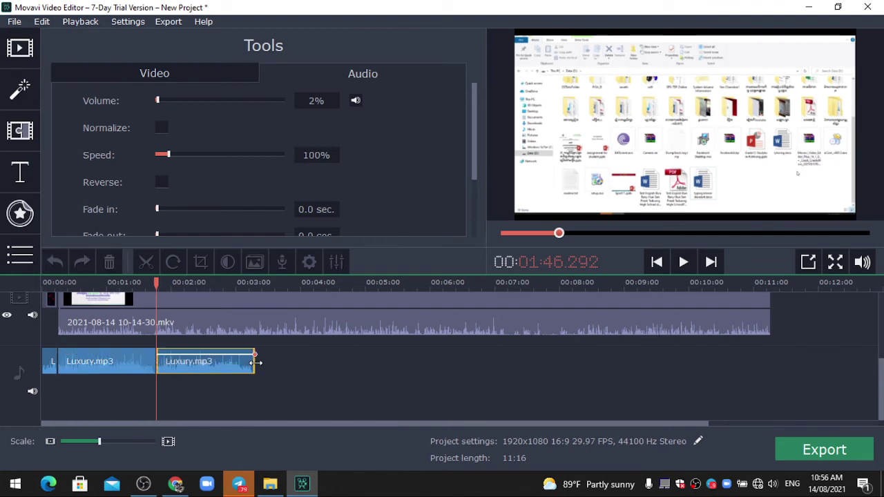
# Paste six more copies of the Luxury.mp3 piece end to end, from 3:17 on, until the music covers the whole screen recording.
pyautogui.click(255, 361)
pyautogui.hotkey('ctrl', 'v')
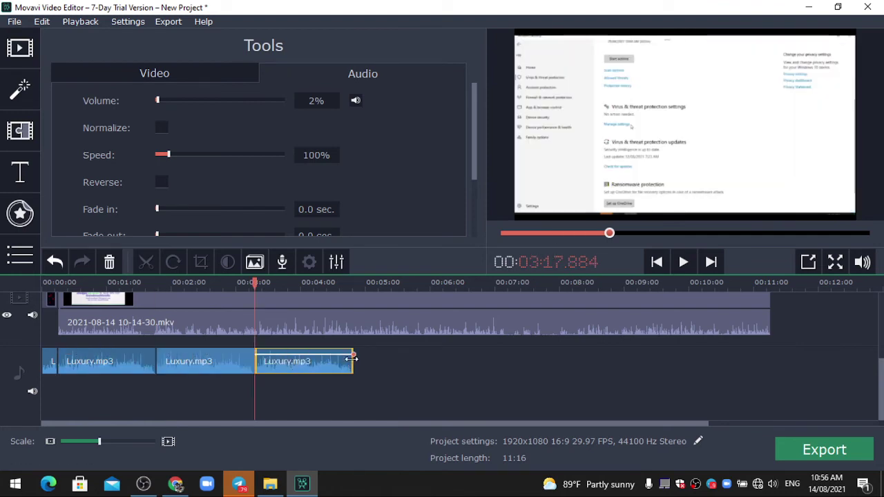
pyautogui.click(353, 361)
pyautogui.hotkey('ctrl', 'v')
pyautogui.click(453, 361)
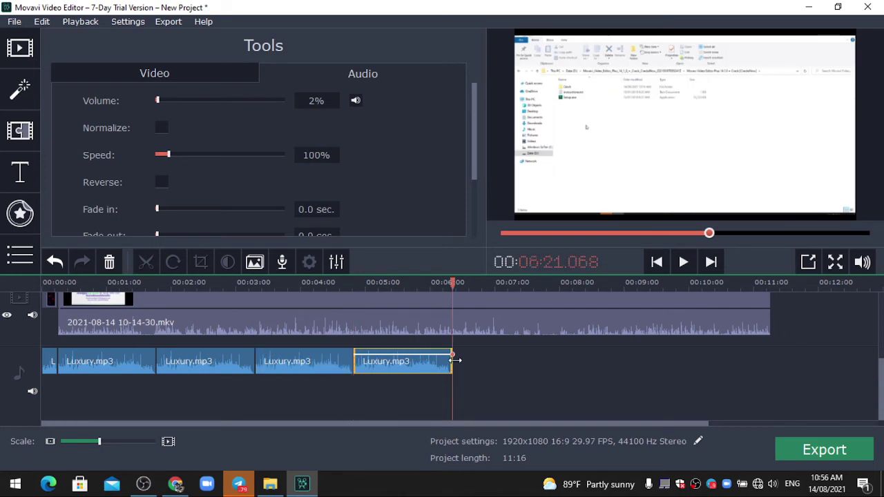
pyautogui.hotkey('ctrl', 'v')
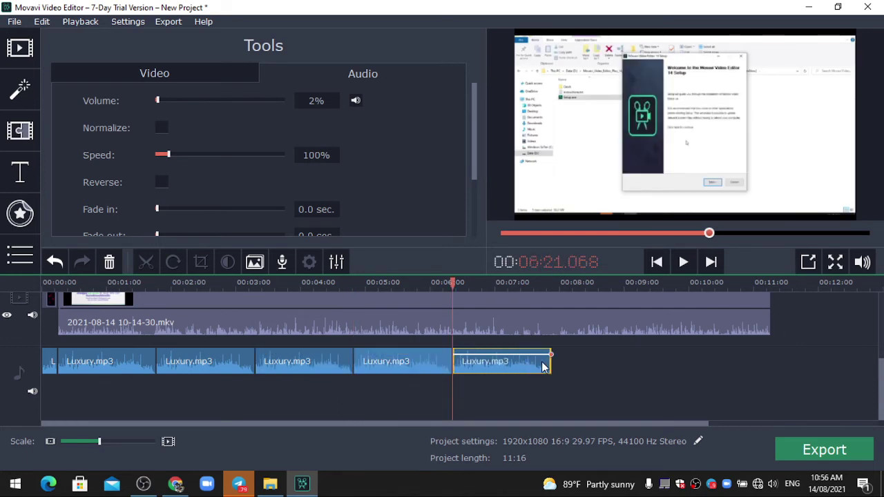
pyautogui.click(551, 365)
pyautogui.hotkey('ctrl', 'v')
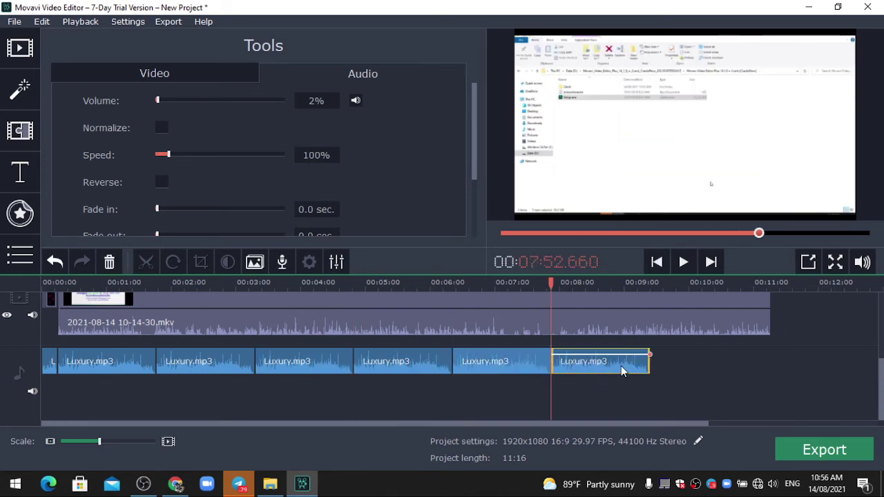
pyautogui.click(649, 361)
pyautogui.hotkey('ctrl', 'v')
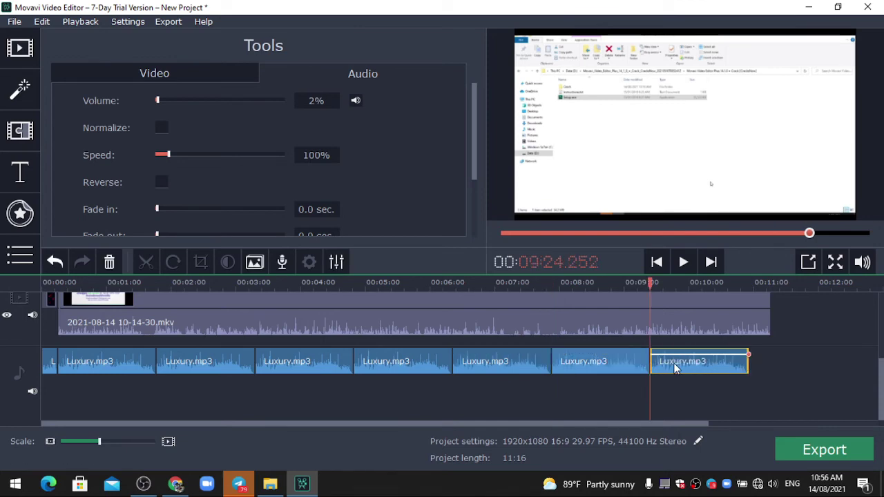
pyautogui.click(749, 360)
pyautogui.hotkey('ctrl', 'v')
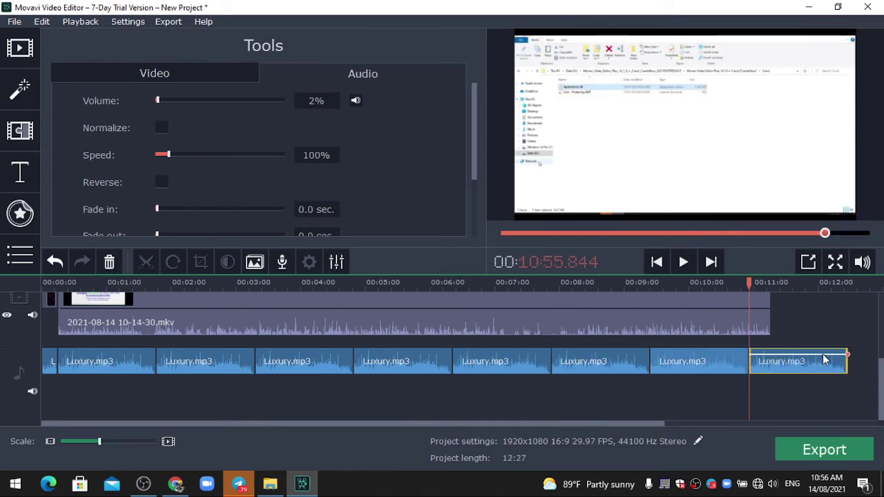
# Trim the last Luxury.mp3 copy so it ends together with the screen recording at 11:16.
pyautogui.click(822, 361)
pyautogui.moveTo(808, 365); pyautogui.dragTo(770, 365)
pyautogui.moveTo(878, 394); pyautogui.dragTo(881, 374)
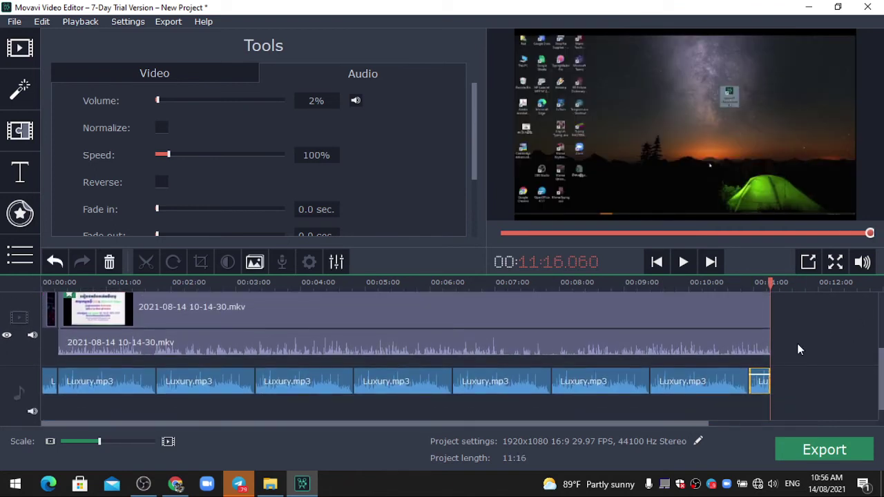
pyautogui.moveTo(770, 381); pyautogui.dragTo(828, 379)
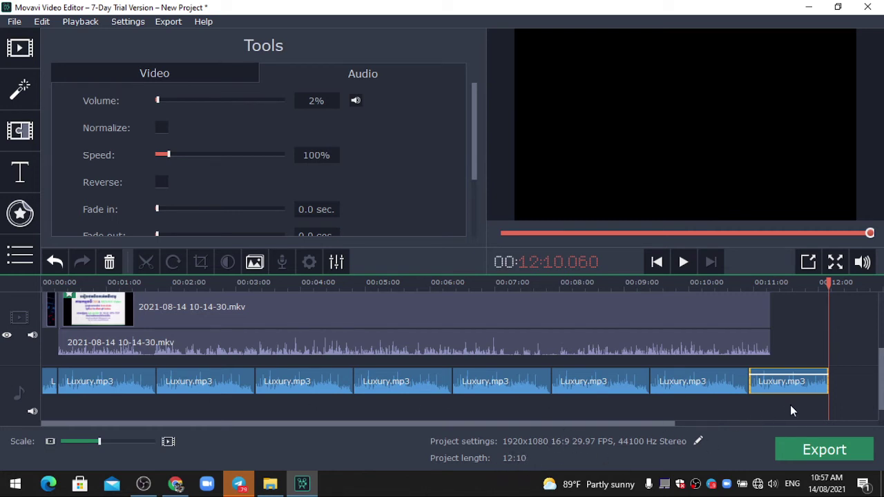
pyautogui.moveTo(829, 384); pyautogui.dragTo(773, 393)
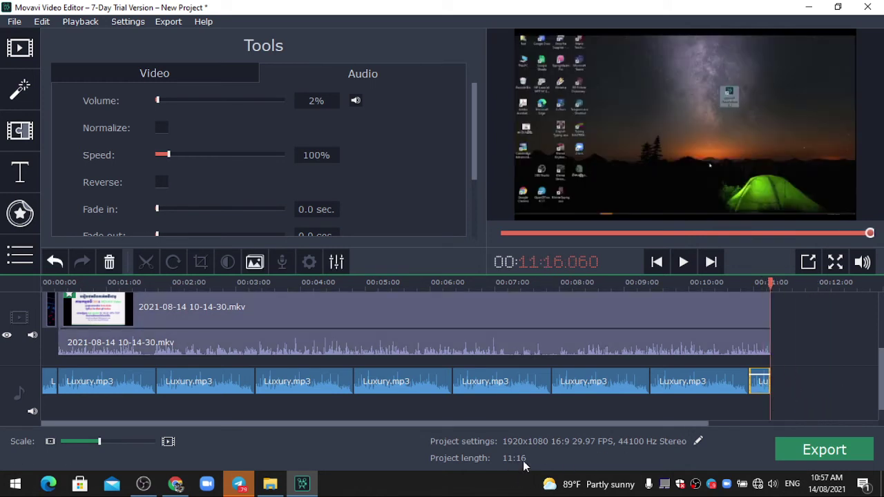
# Look over the timeline tracks and play the screen recording with its background music from about 5:41.
pyautogui.scroll(3, 880, 380)
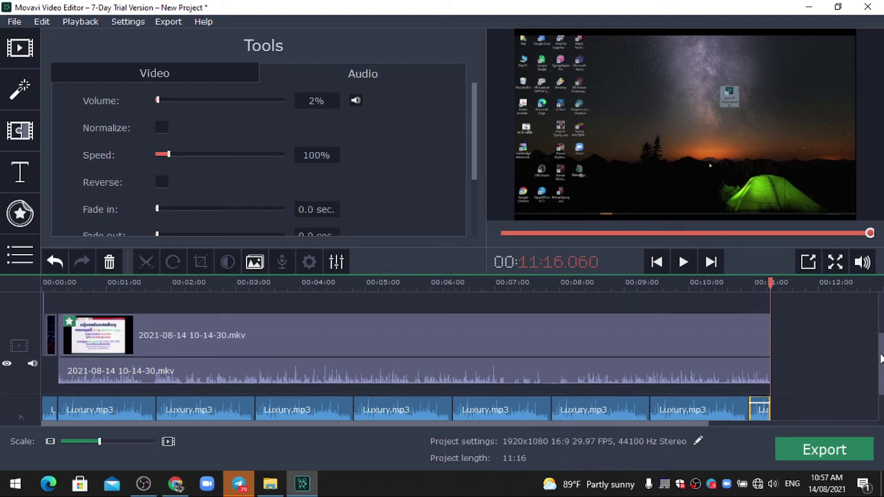
pyautogui.scroll(-2, 880, 380)
pyautogui.scroll(3, 880, 297)
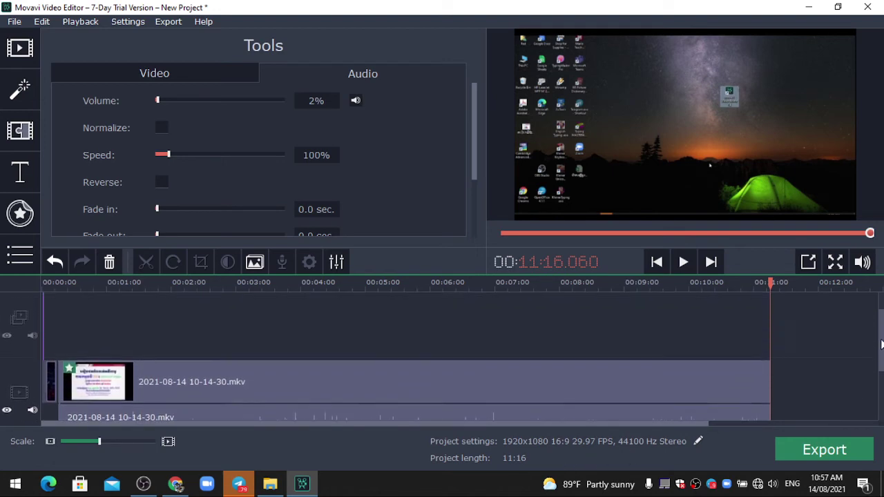
pyautogui.scroll(-3, 375, 361)
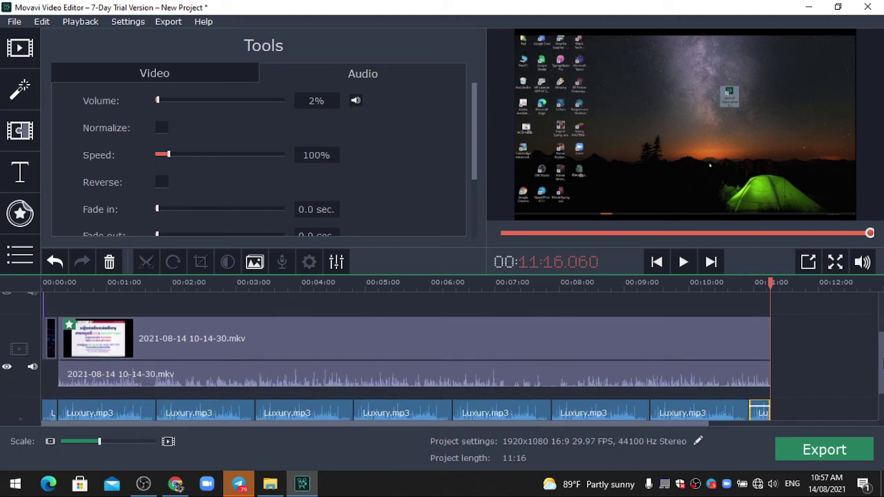
pyautogui.click(410, 332)
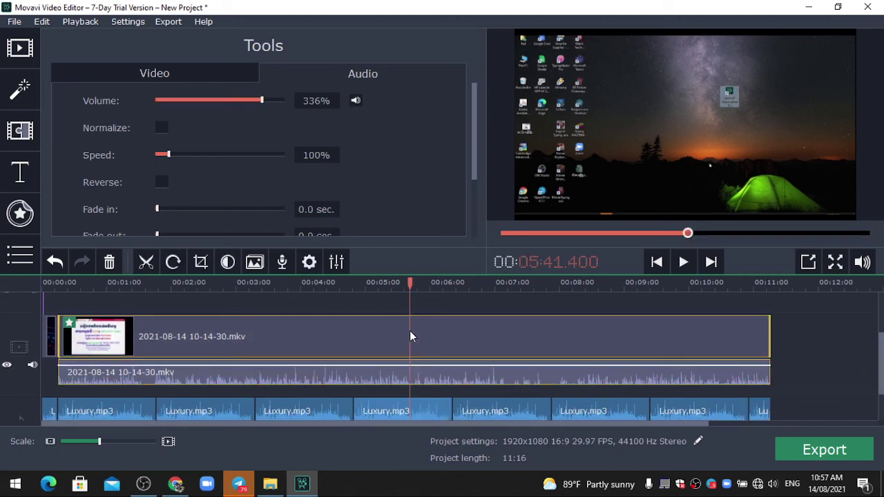
pyautogui.press('space')
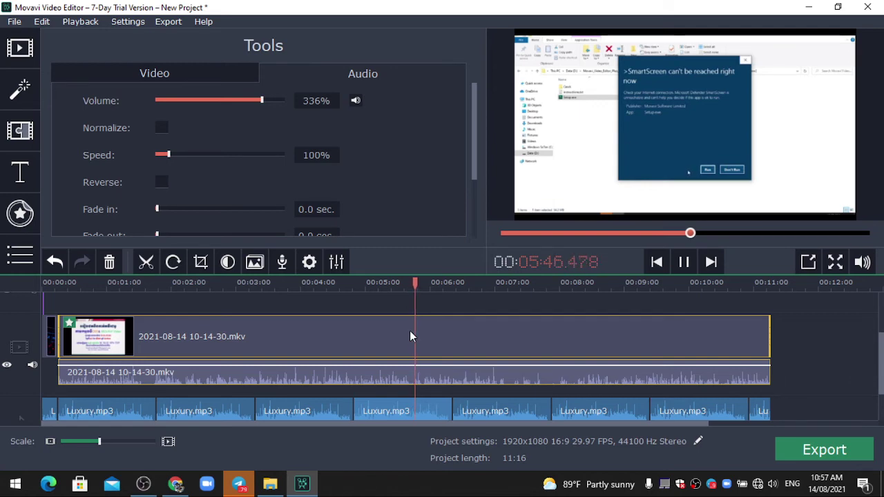
pyautogui.press('space')
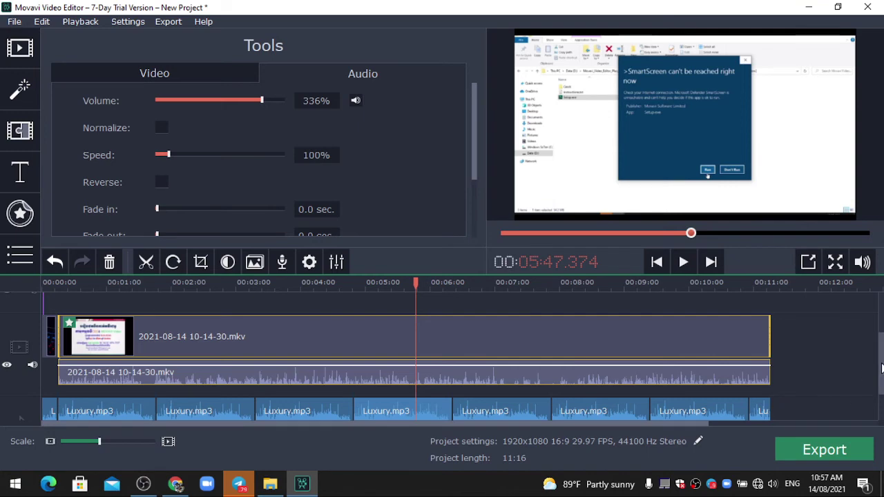
pyautogui.scroll(2, 873, 373)
pyautogui.scroll(-2, 873, 372)
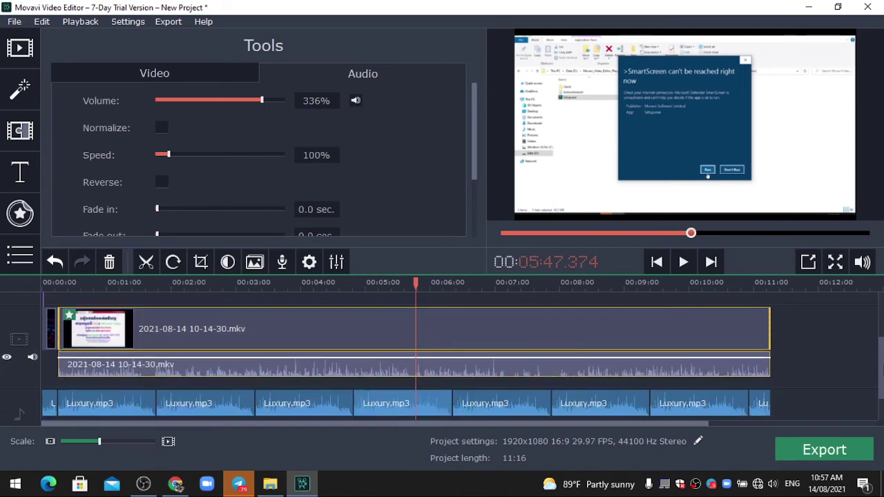
pyautogui.scroll(1, 874, 373)
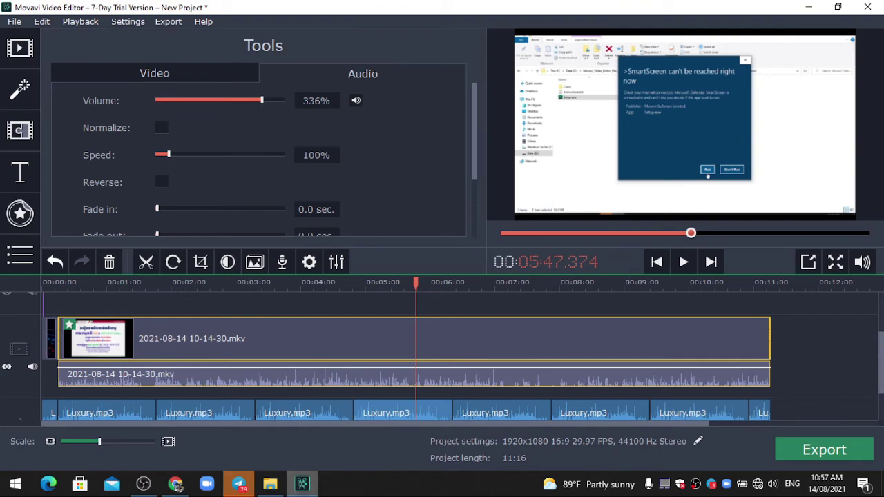
# Switch to File Explorer and add Subscribe - 29881.mp4 from the Movavi Video folder to the video track, directly after the screen recording at 11:16.
pyautogui.click(270, 485)
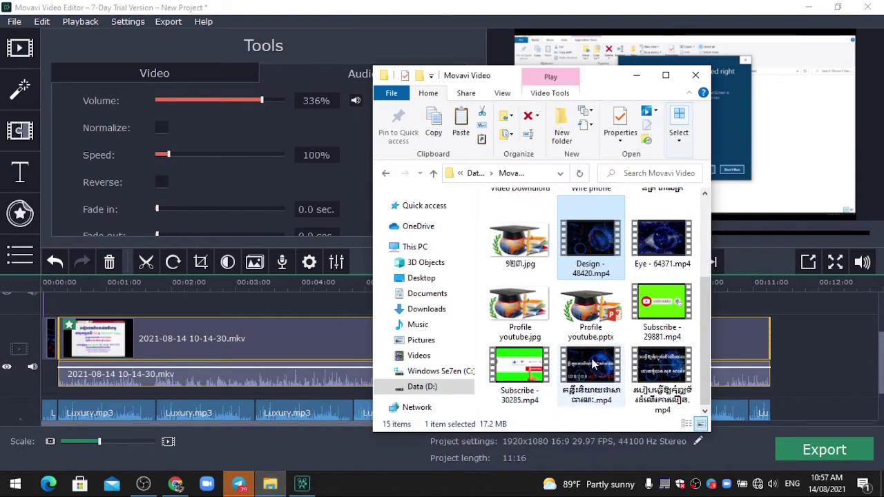
pyautogui.click(666, 75)
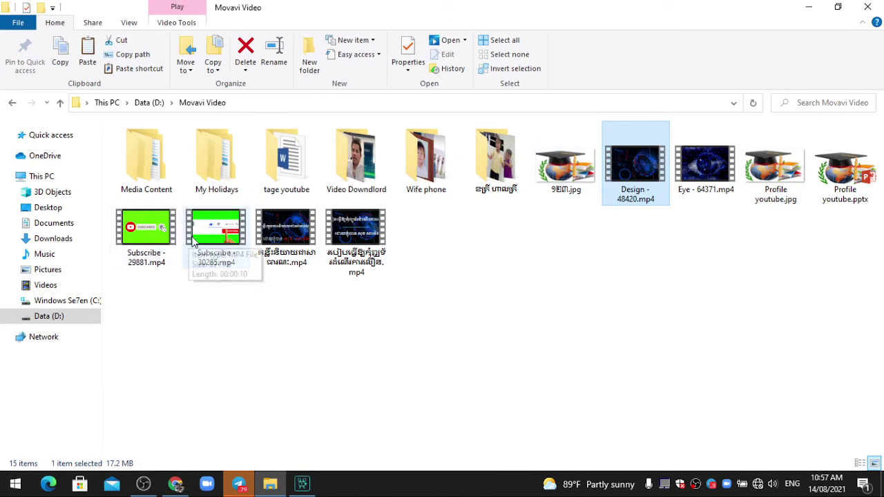
pyautogui.click(838, 7)
pyautogui.moveTo(603, 91); pyautogui.dragTo(300, 84)
pyautogui.click(355, 295)
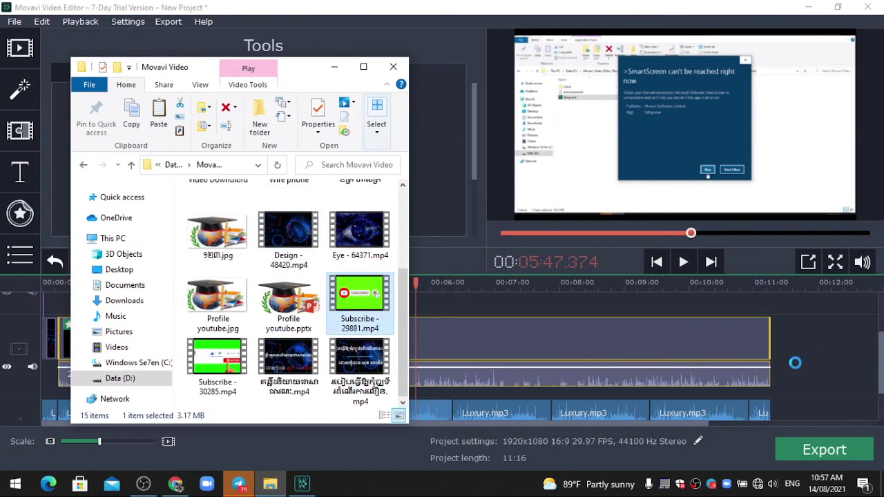
pyautogui.moveTo(808, 361)
pyautogui.mouseDown()
pyautogui.moveTo(798, 352)
pyautogui.moveTo(805, 365)
pyautogui.mouseUp()
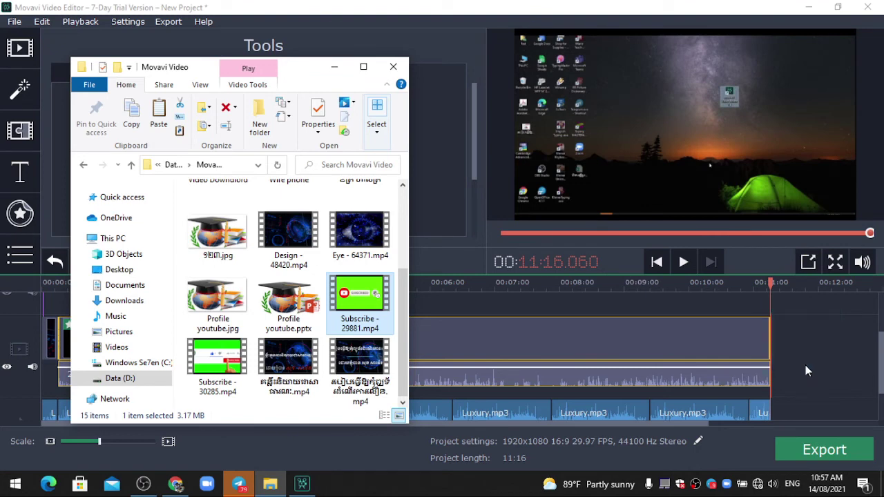
pyautogui.click(882, 371)
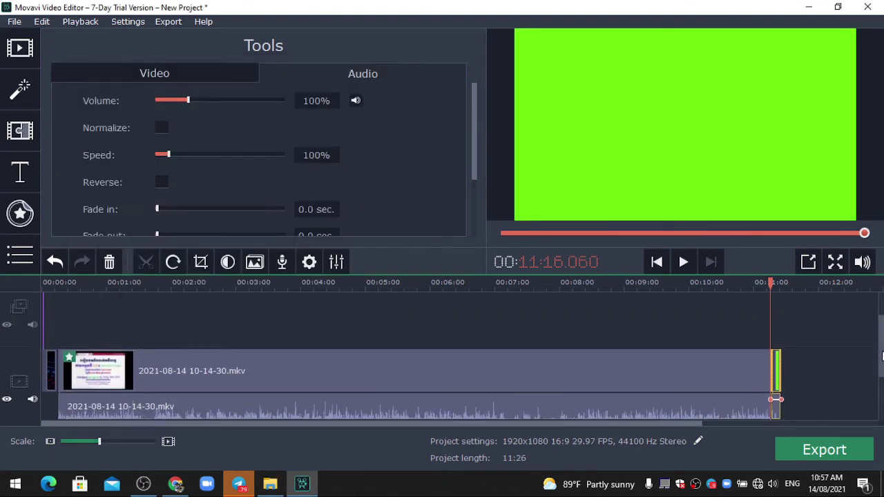
pyautogui.scroll(-1, 881, 364)
pyautogui.scroll(-1, 881, 364)
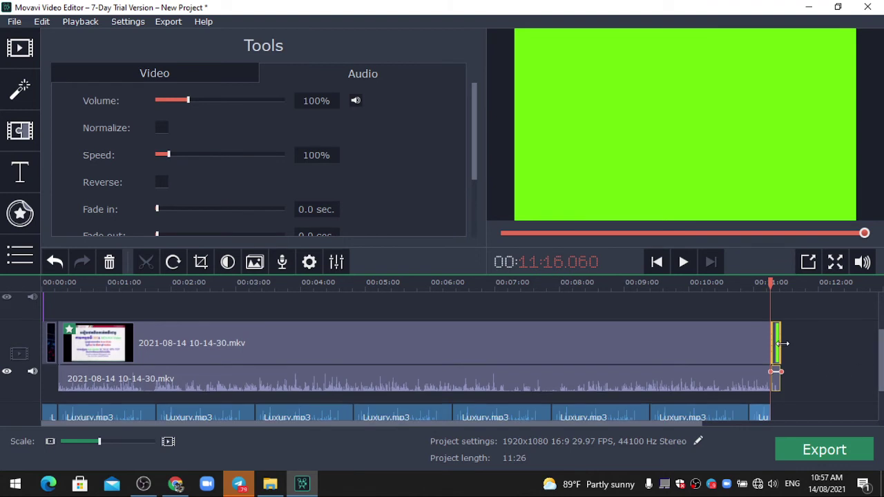
# Play the green-screen subscribe clip at the end of the video track and look through the screen recording around 5:45 to 6:23.
pyautogui.moveTo(770, 285); pyautogui.dragTo(764, 292)
pyautogui.press('space')
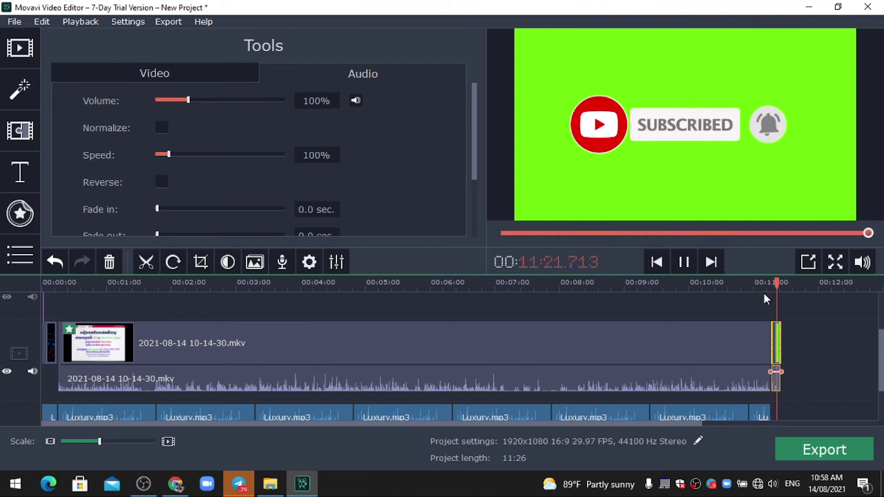
pyautogui.press('space')
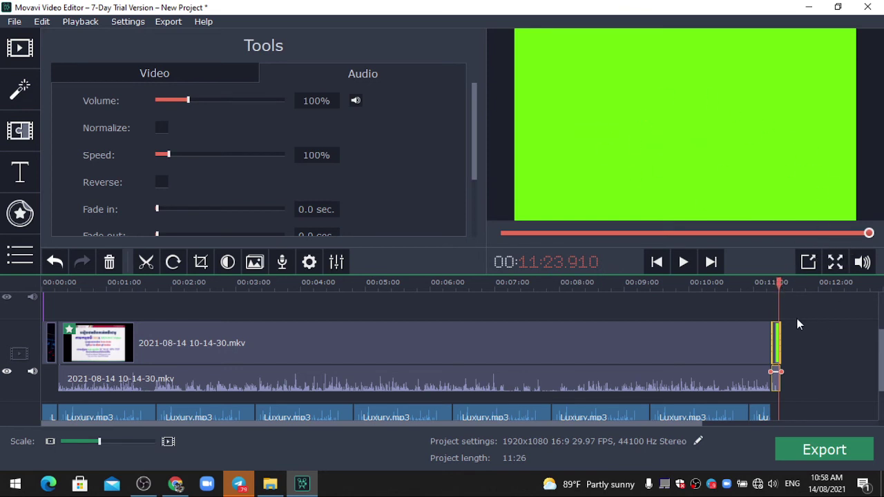
pyautogui.moveTo(780, 283); pyautogui.dragTo(413, 330)
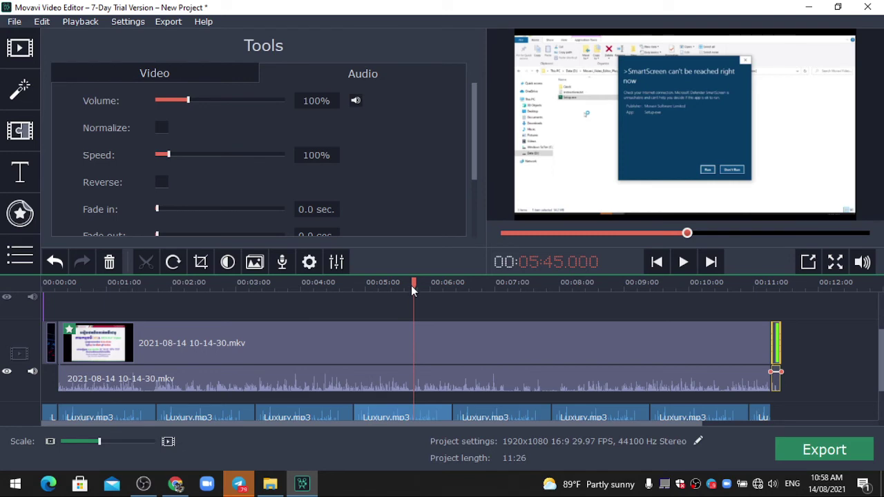
pyautogui.moveTo(412, 285); pyautogui.dragTo(454, 286)
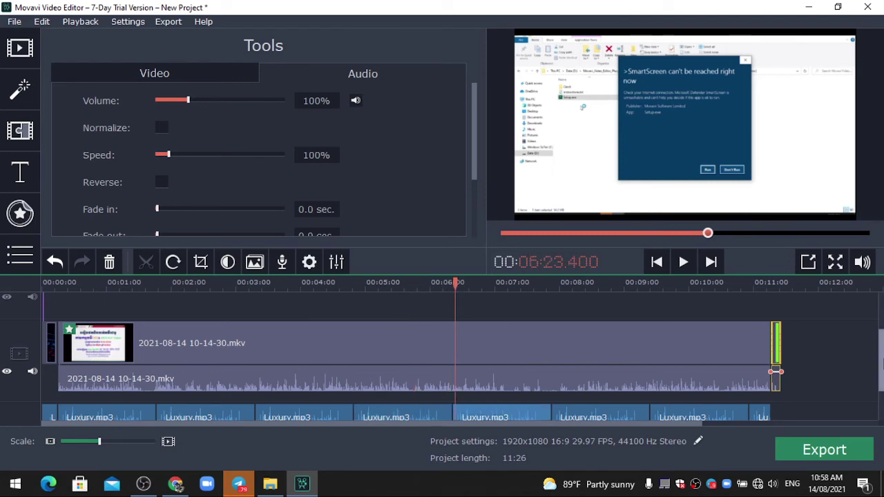
pyautogui.scroll(2, 715, 347)
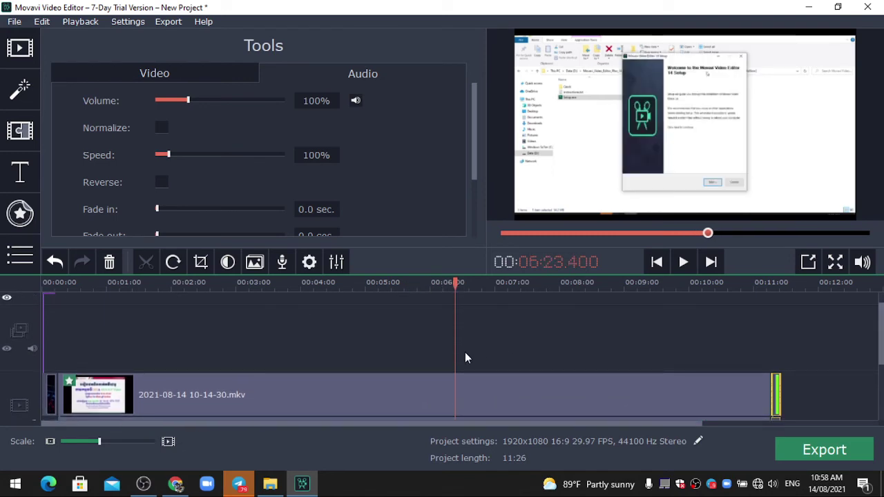
pyautogui.click(268, 484)
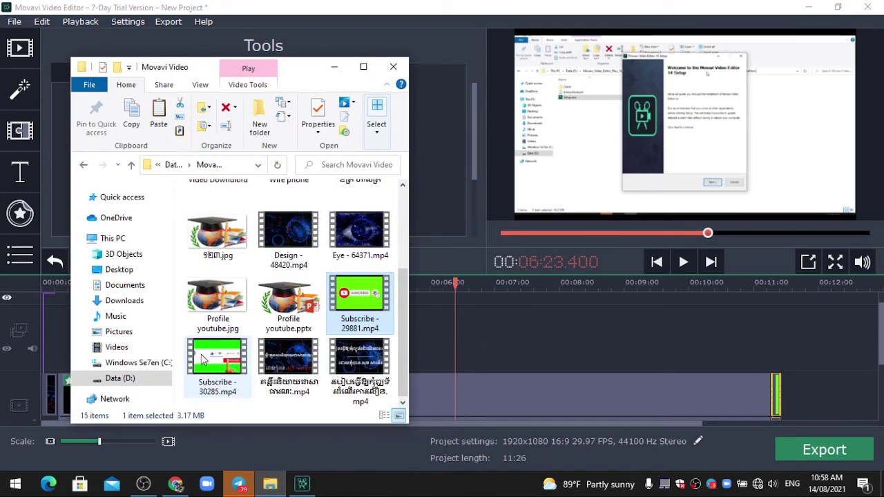
pyautogui.click(768, 406)
pyautogui.press('space')
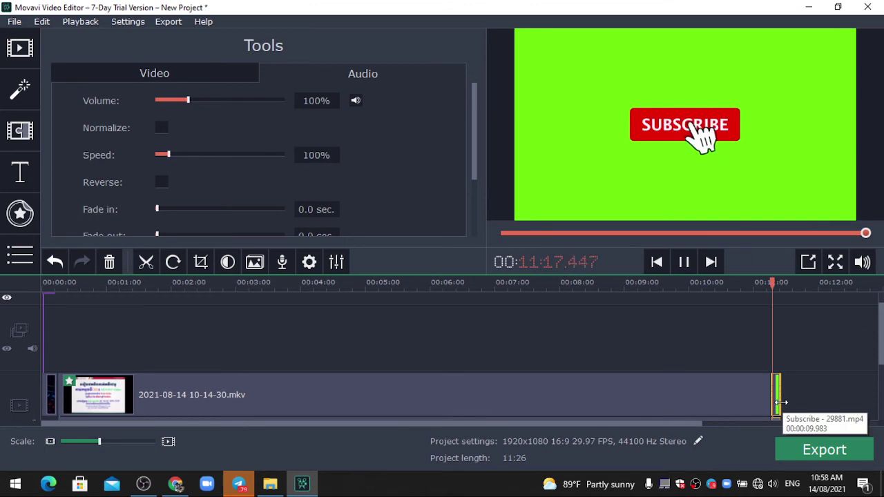
pyautogui.press('space')
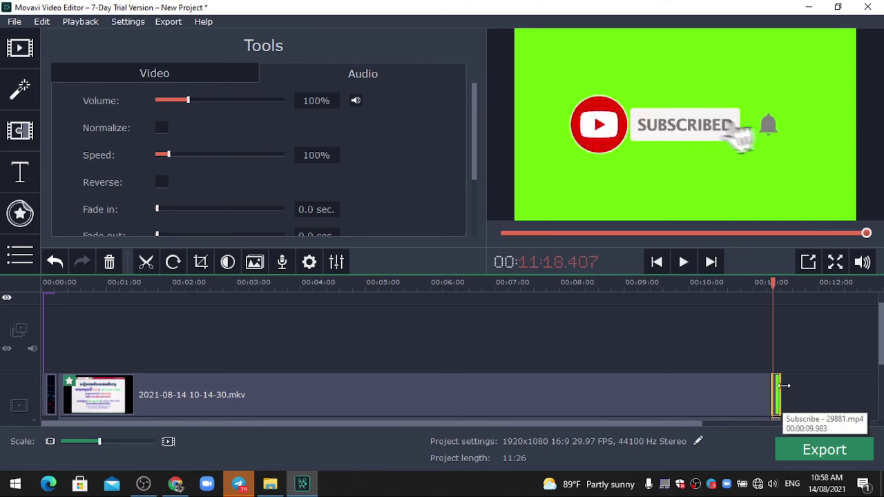
# Add Subscribe - 30285.mp4 from the Movavi Video folder in File Explorer to the overlay track at 6:30.
pyautogui.click(433, 370)
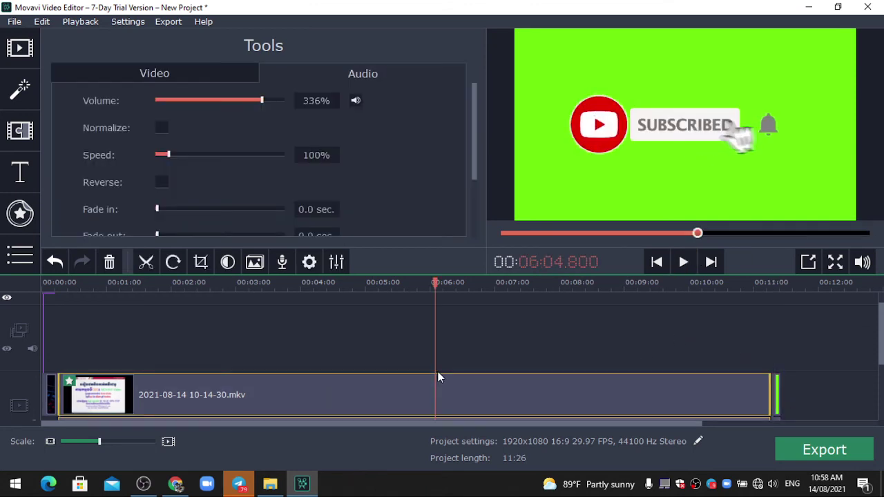
pyautogui.moveTo(270, 488)
pyautogui.click(270, 488)
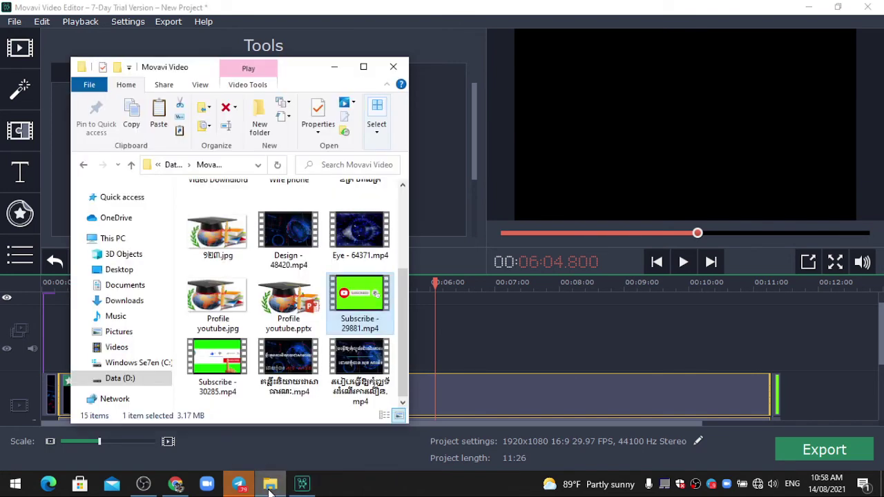
pyautogui.click(217, 366)
pyautogui.moveTo(399, 354); pyautogui.dragTo(461, 361)
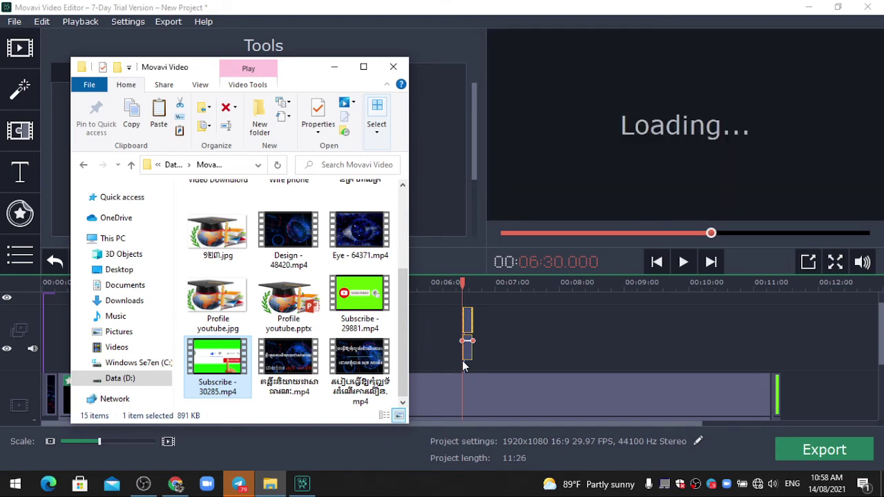
pyautogui.click(334, 67)
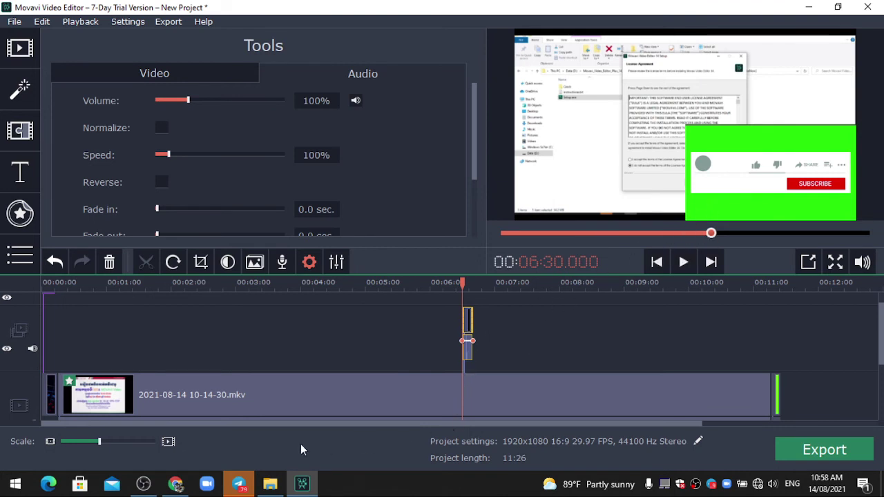
# Open the Subscribe - 30285.mp4 overlay's picture-in-picture frame for editing, move it to the picture's lower centre and flatten it into a thin strip.
pyautogui.click(119, 439)
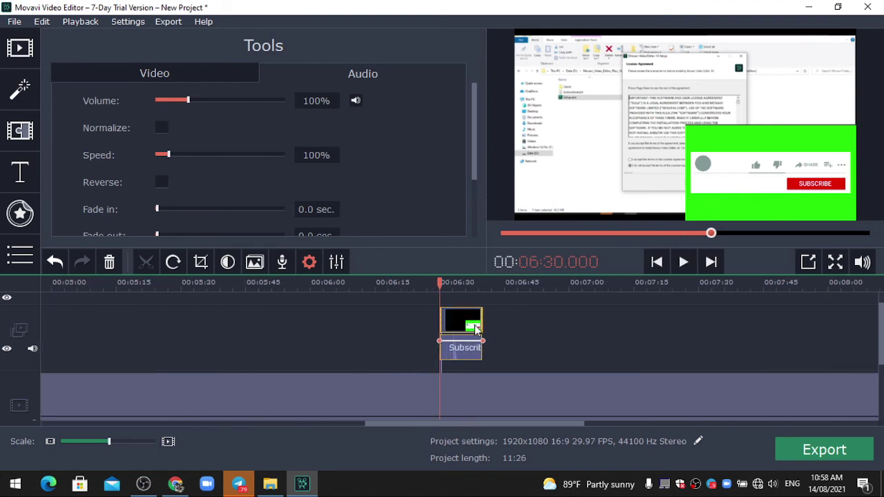
pyautogui.click(460, 323)
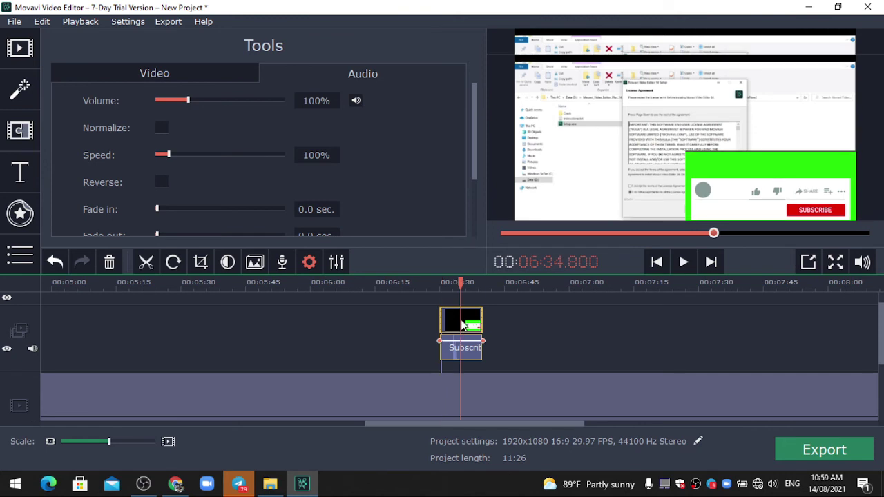
pyautogui.doubleClick(462, 324)
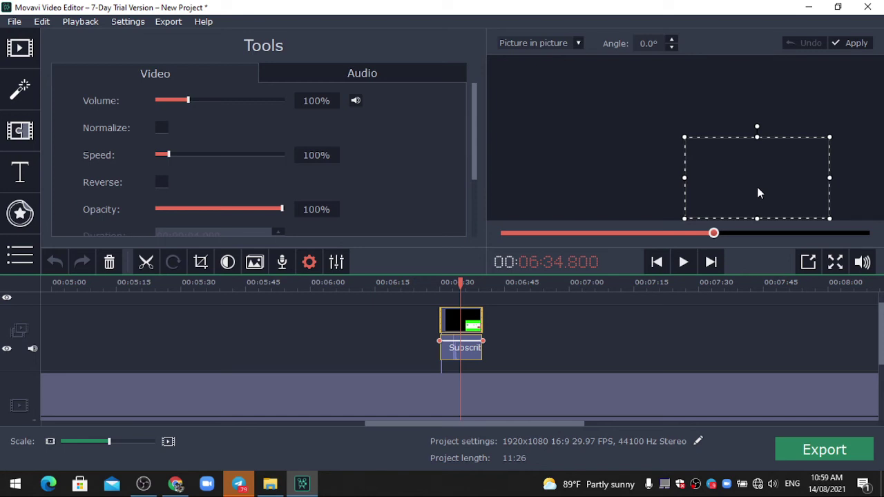
pyautogui.moveTo(757, 186); pyautogui.dragTo(661, 178)
pyautogui.moveTo(664, 180); pyautogui.dragTo(664, 181)
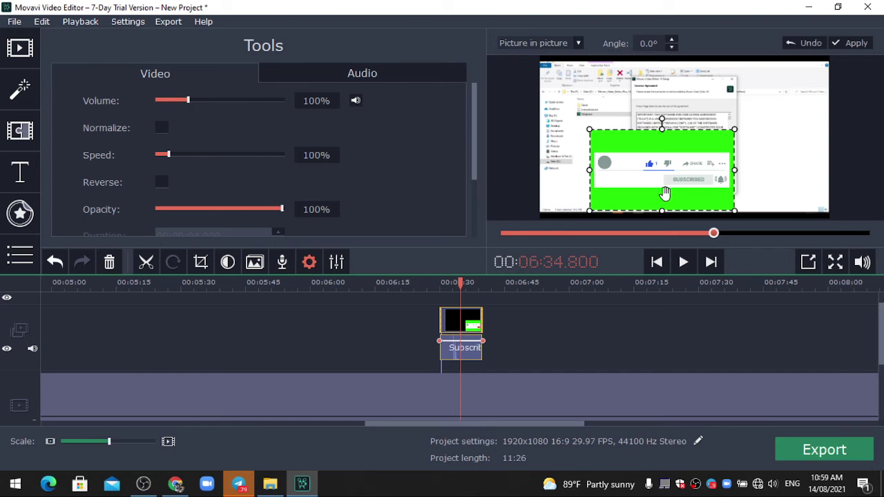
pyautogui.moveTo(664, 193); pyautogui.dragTo(671, 187)
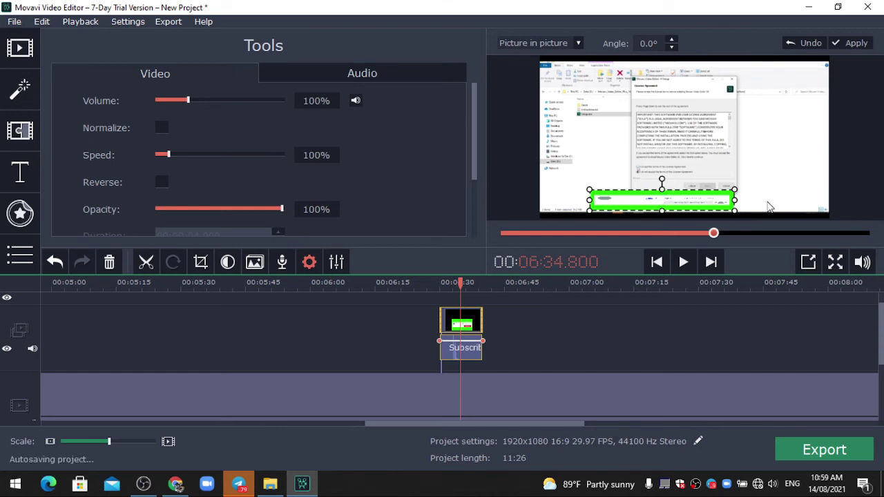
# Narrow the subscribe overlay into a small banner, make it slightly taller and place it at the bottom centre, just beneath the setup dialog.
pyautogui.moveTo(660, 207); pyautogui.dragTo(759, 198)
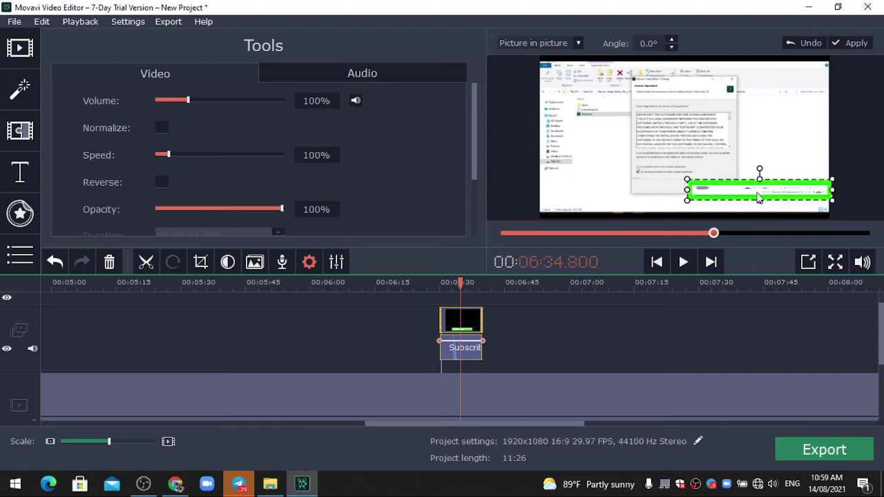
pyautogui.moveTo(758, 198); pyautogui.dragTo(613, 204)
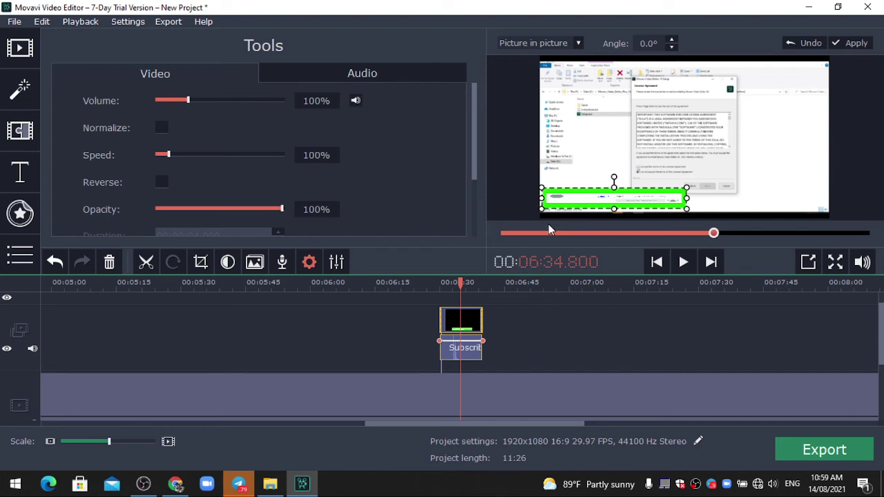
pyautogui.moveTo(687, 201); pyautogui.dragTo(624, 203)
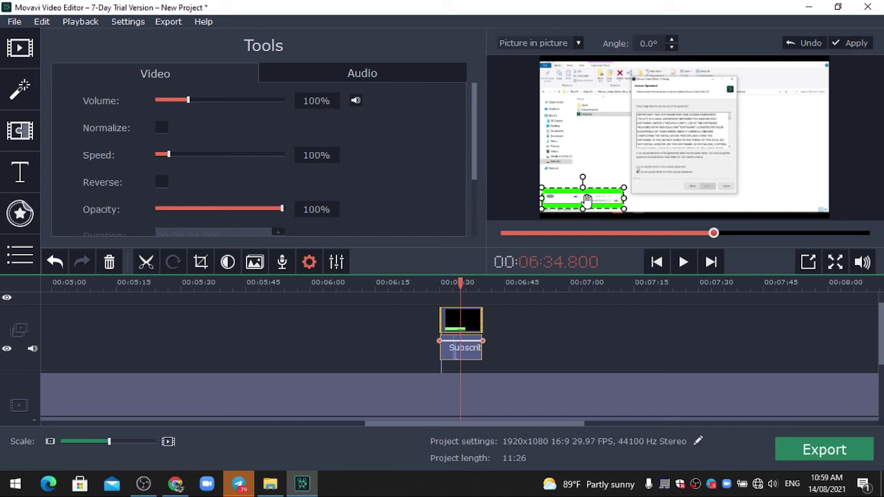
pyautogui.moveTo(622, 209); pyautogui.dragTo(619, 210)
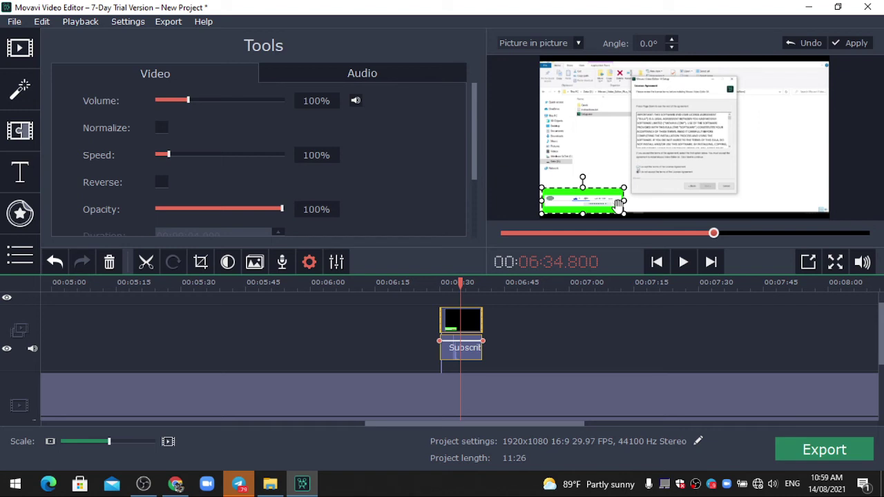
pyautogui.moveTo(618, 205); pyautogui.dragTo(671, 207)
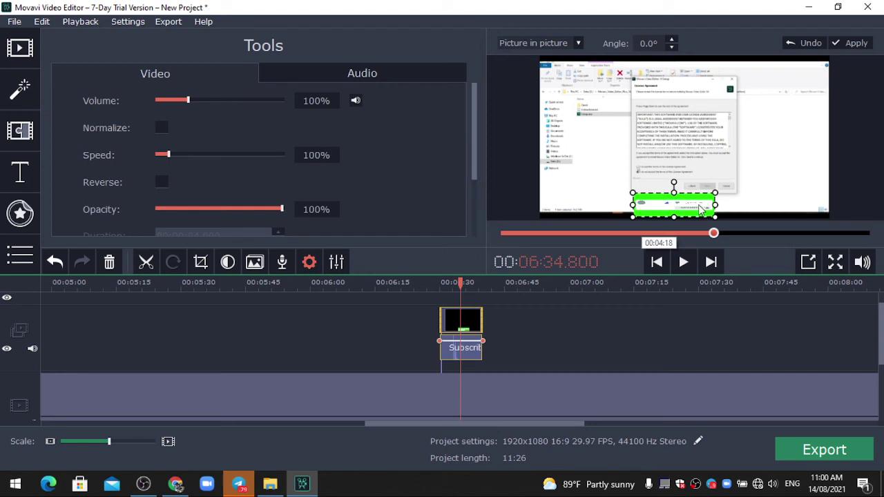
pyautogui.click(551, 318)
# Play the subscribe overlay from about 6:28 and trim its end to about 6:36.
pyautogui.moveTo(451, 283); pyautogui.dragTo(432, 288)
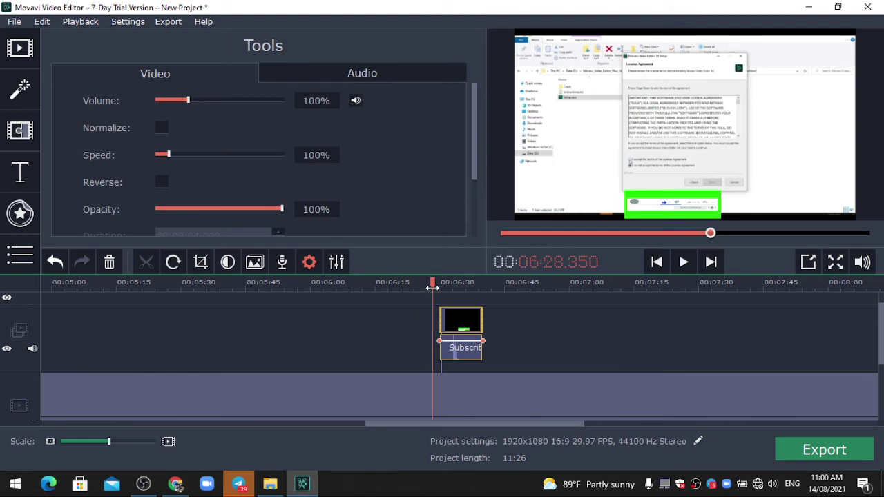
pyautogui.press('space')
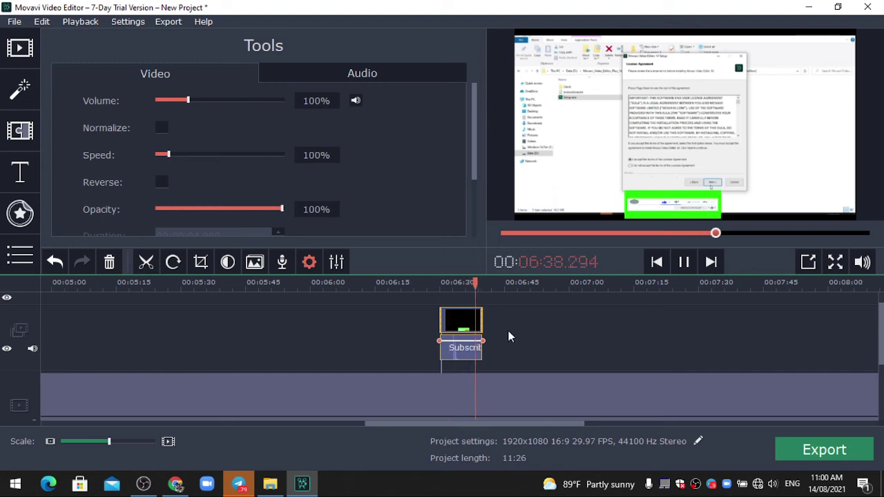
pyautogui.press('space')
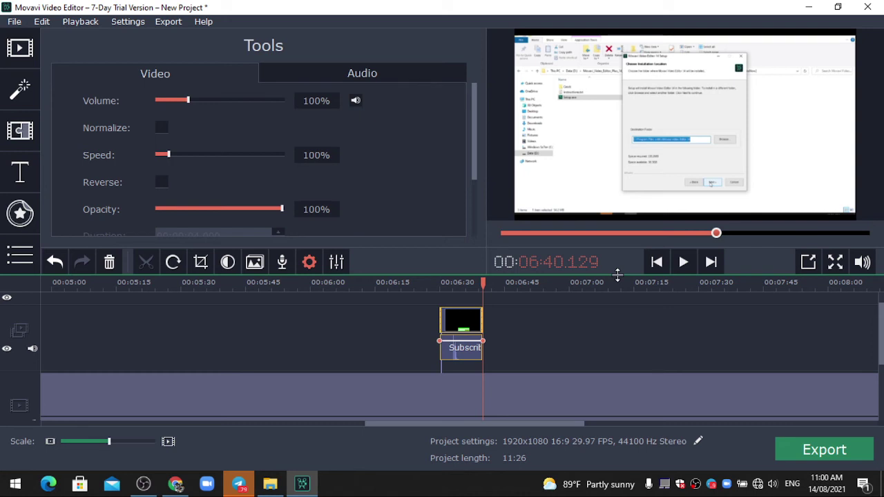
pyautogui.press('space')
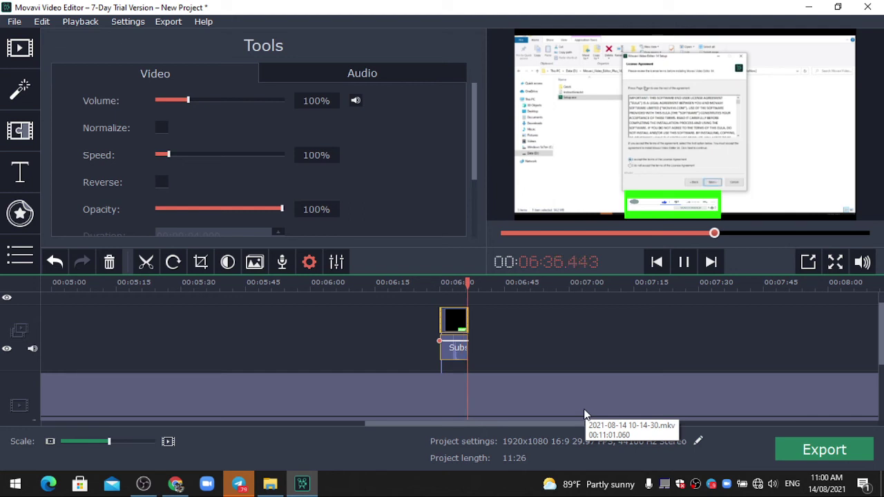
pyautogui.press('space')
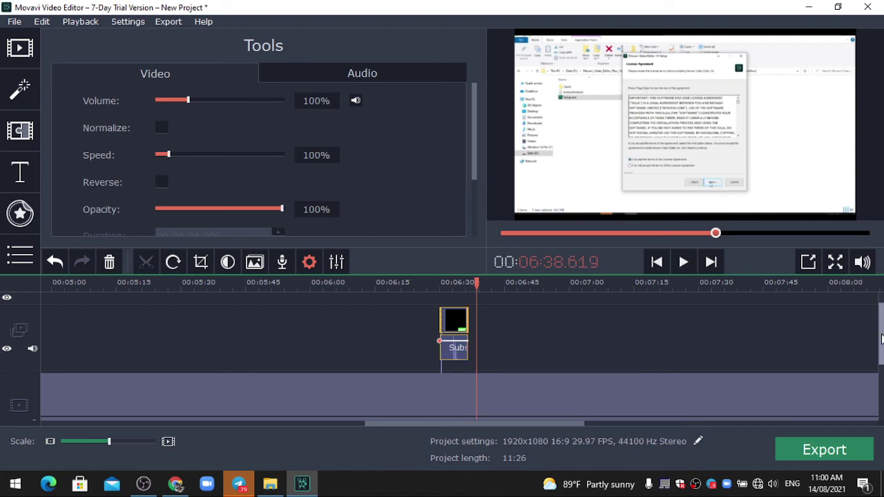
# Look over the video and music tracks across the whole project length.
pyautogui.scroll(-5, 881, 338)
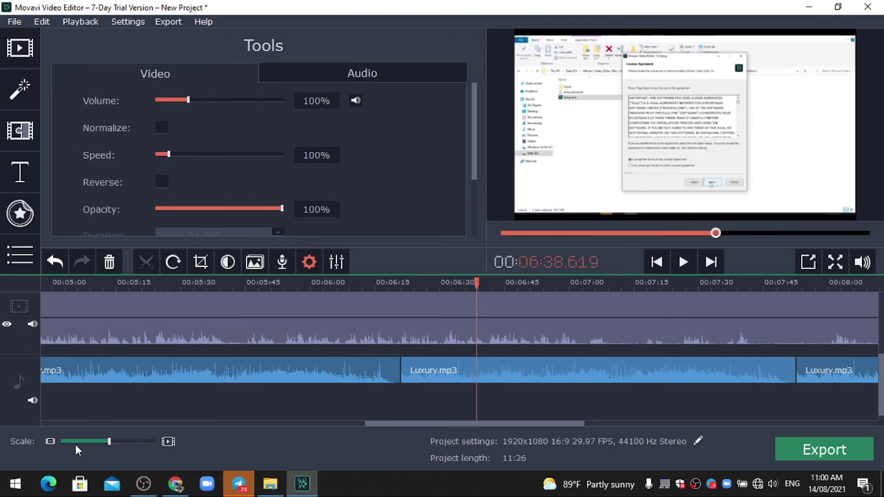
pyautogui.click(77, 441)
pyautogui.click(75, 440)
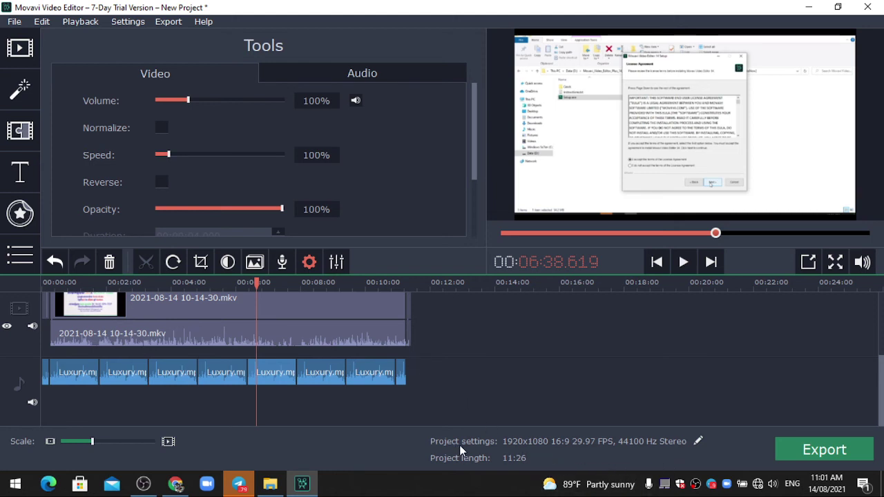
# Set the project's resolution to 1280x720 (16:9) and its frame rate to 30 FPS.
pyautogui.click(697, 442)
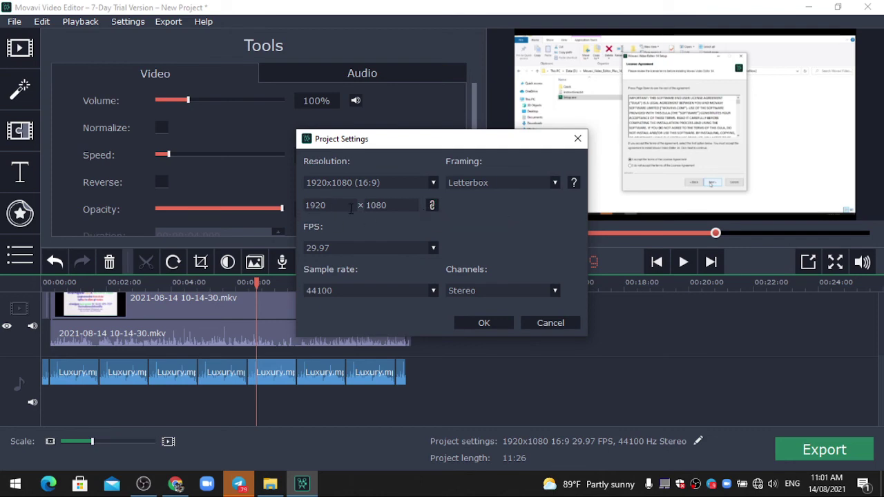
pyautogui.click(435, 183)
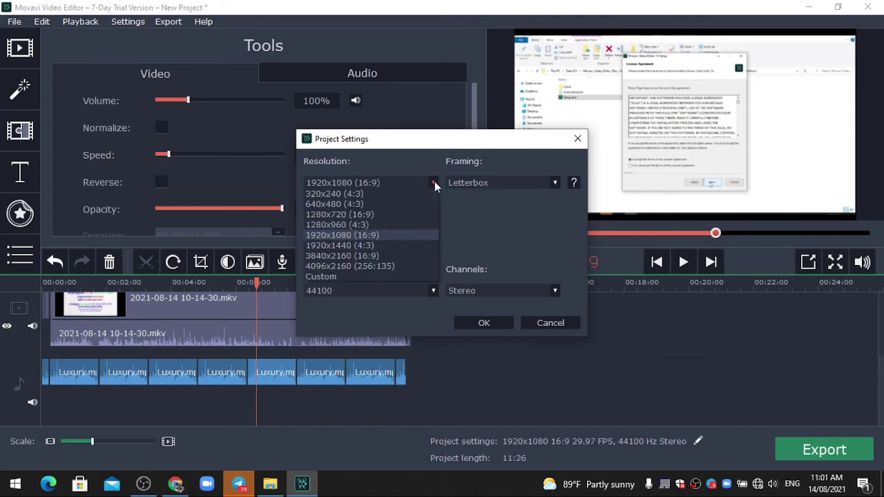
pyautogui.click(363, 216)
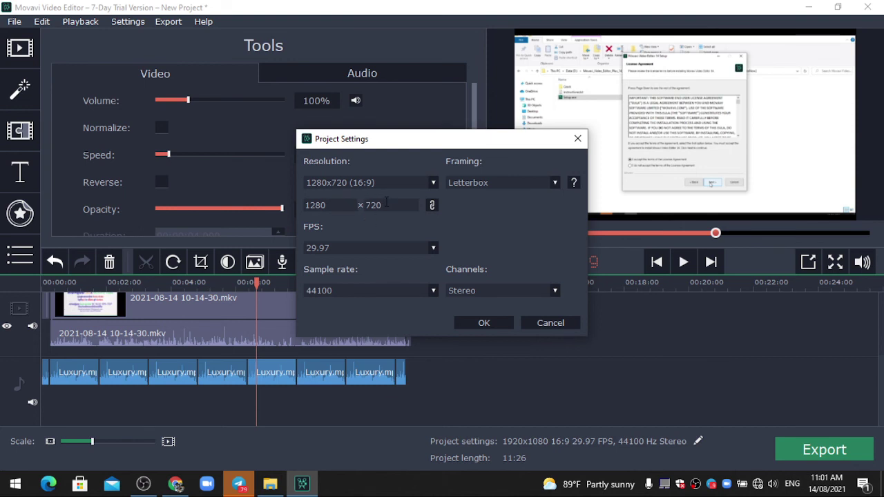
pyautogui.click(434, 249)
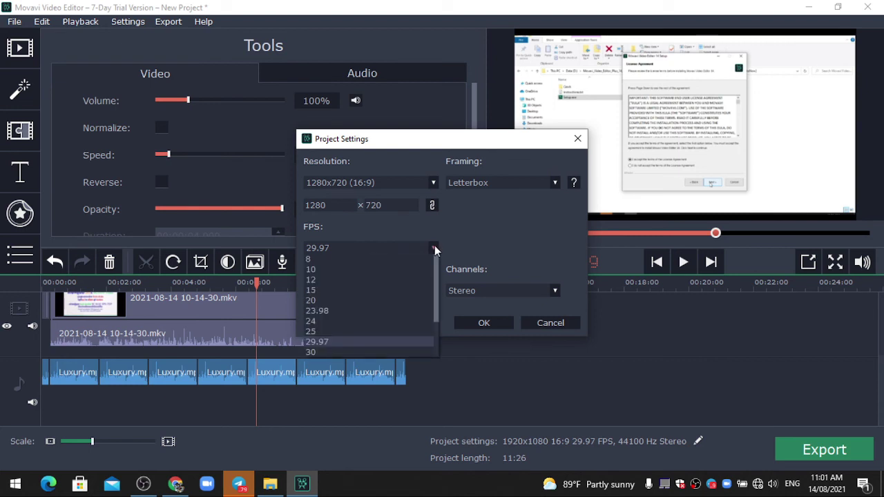
pyautogui.click(311, 352)
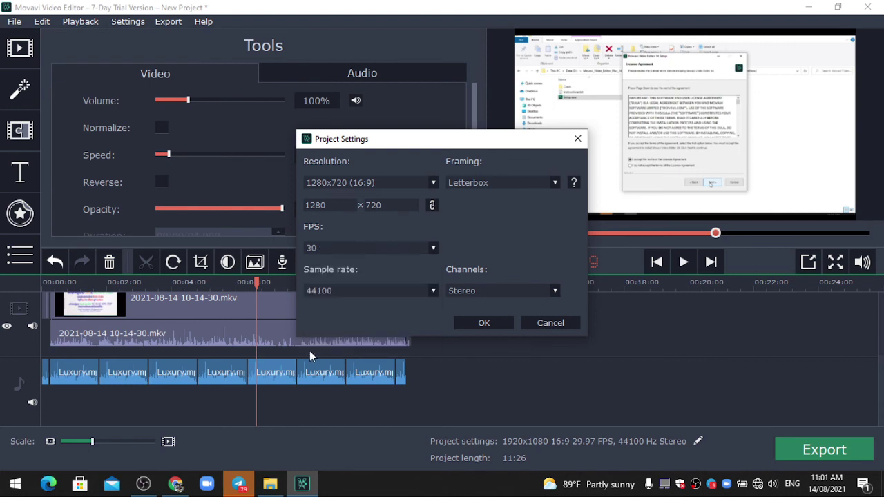
pyautogui.click(433, 246)
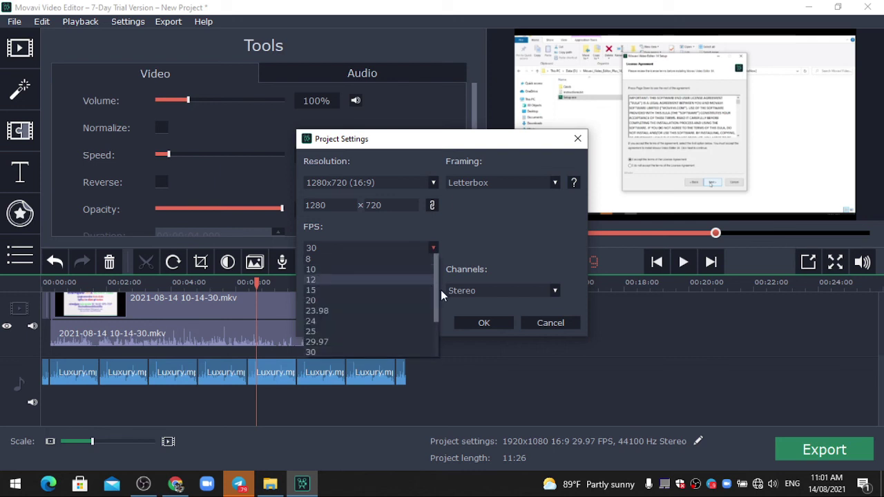
pyautogui.moveTo(437, 290); pyautogui.dragTo(440, 328)
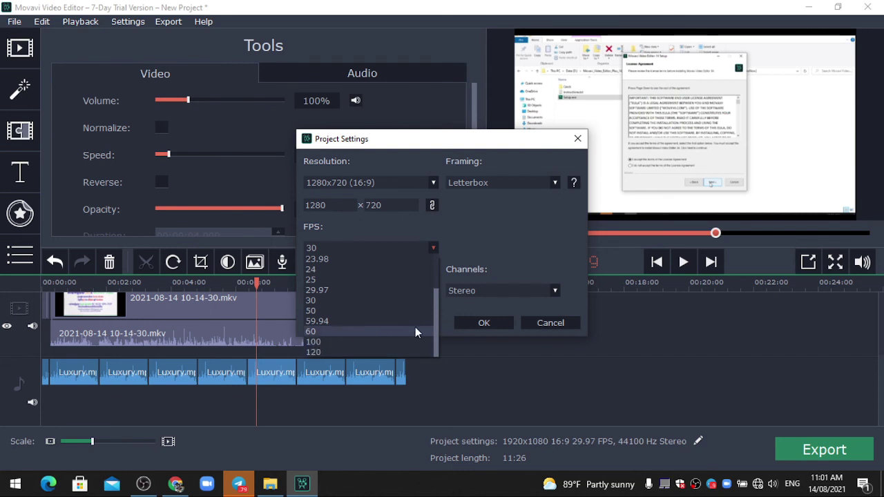
pyautogui.moveTo(434, 316); pyautogui.dragTo(432, 252)
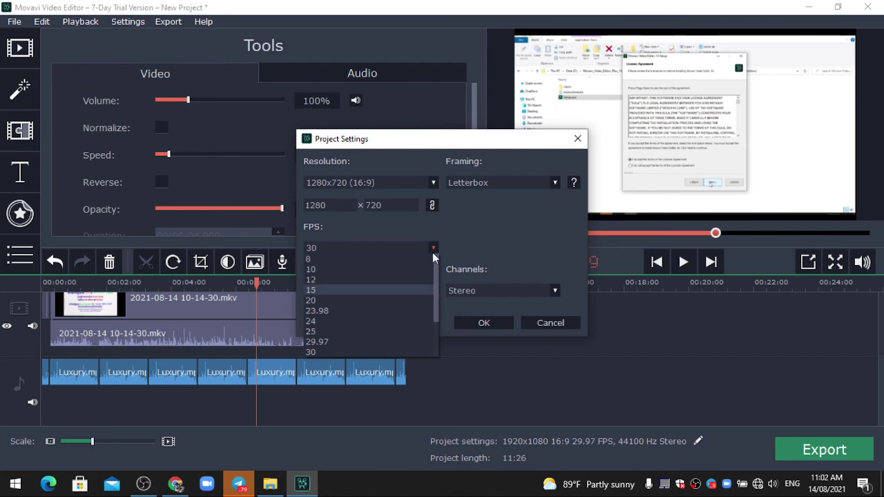
pyautogui.click(314, 247)
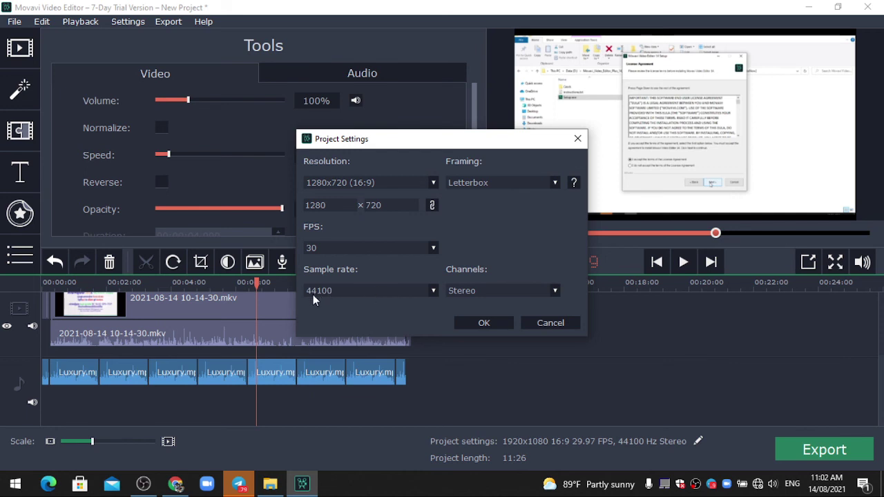
# Set the framing to Stretch, keep the 44100 sample rate and Stereo channels, and apply the project settings.
pyautogui.click(433, 291)
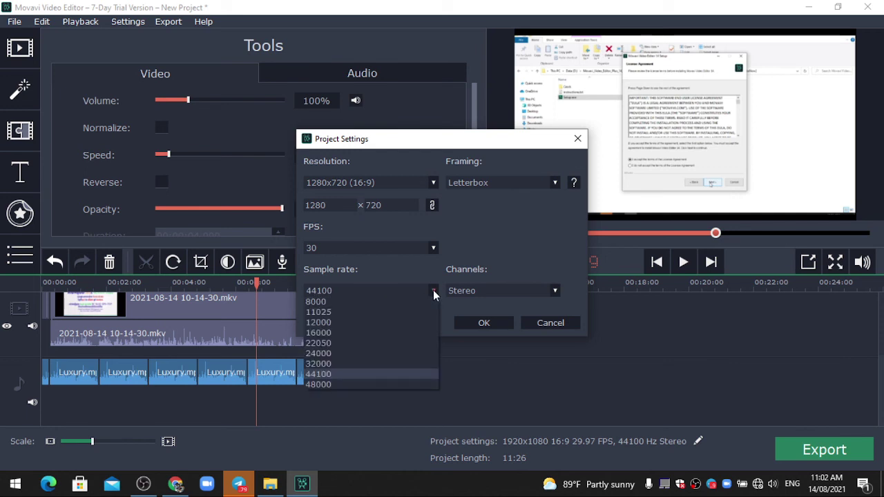
pyautogui.click(433, 290)
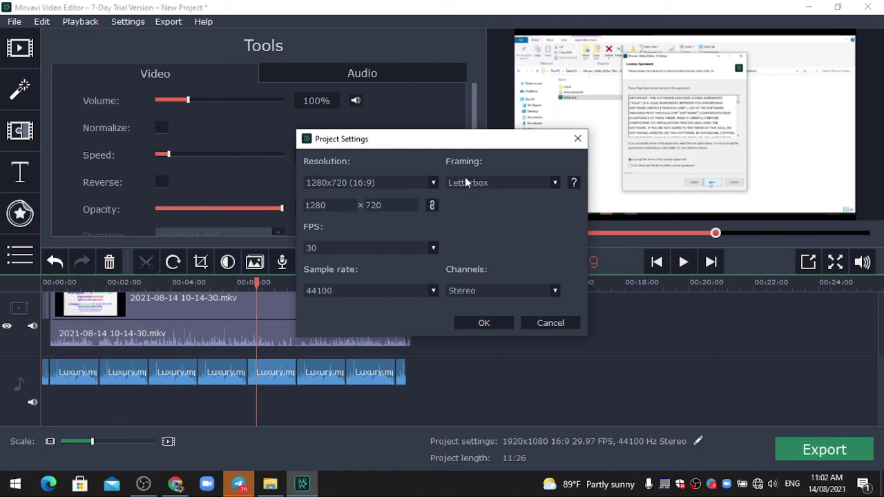
pyautogui.click(555, 183)
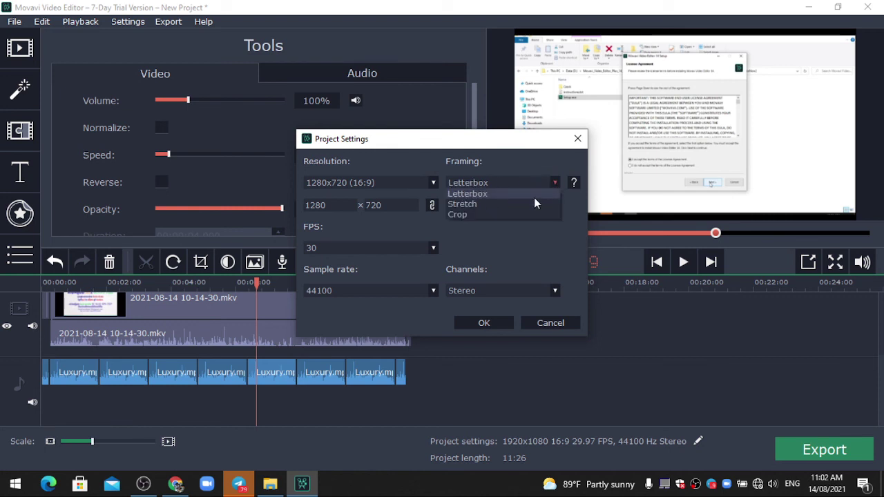
pyautogui.click(479, 206)
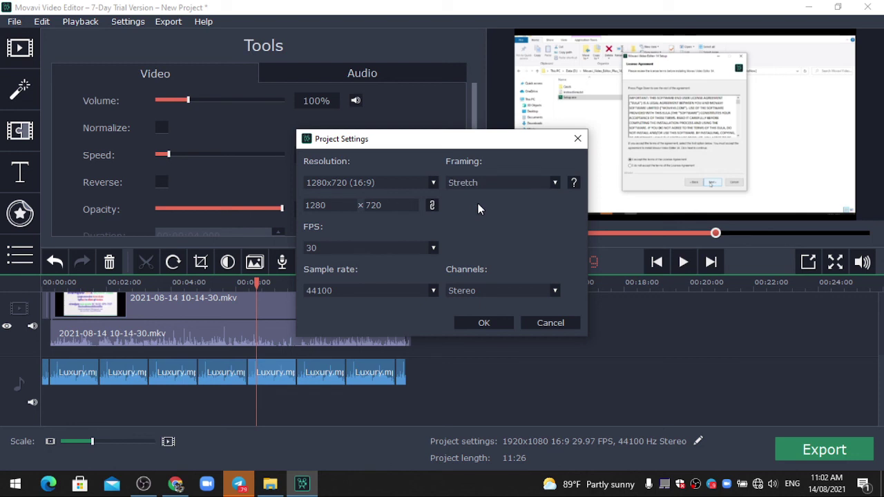
pyautogui.click(554, 183)
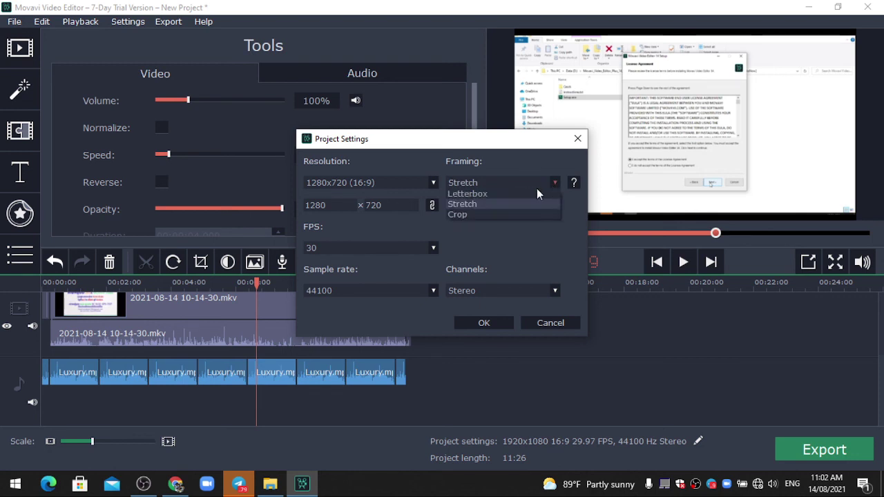
pyautogui.click(465, 204)
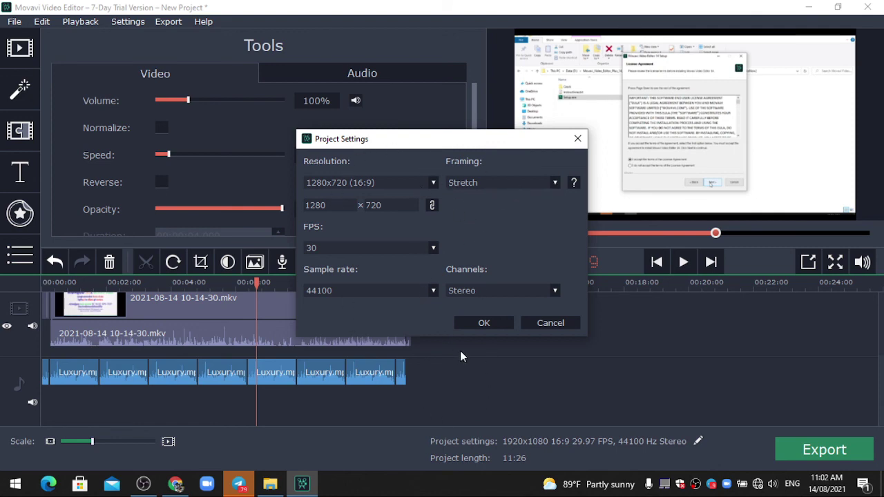
pyautogui.click(553, 291)
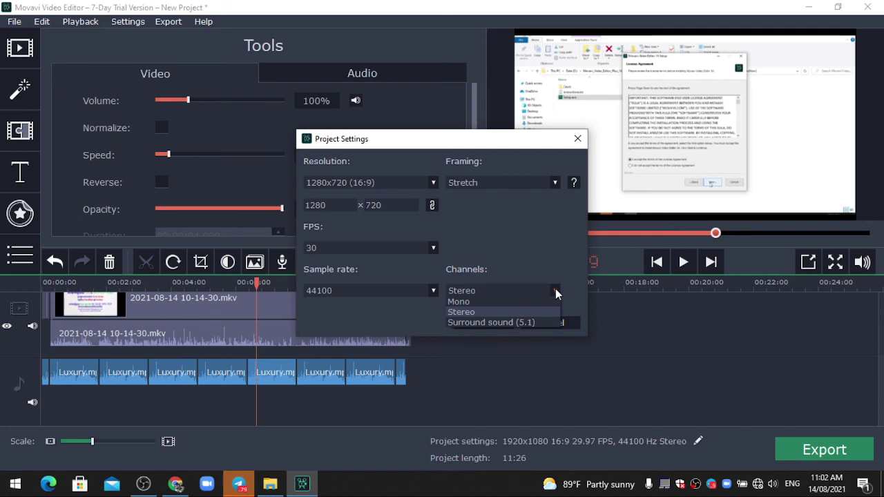
pyautogui.click(555, 289)
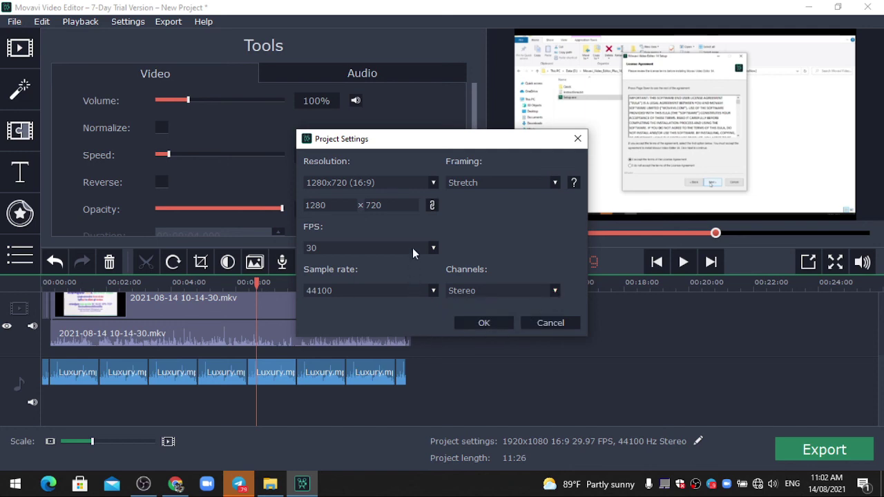
pyautogui.click(482, 322)
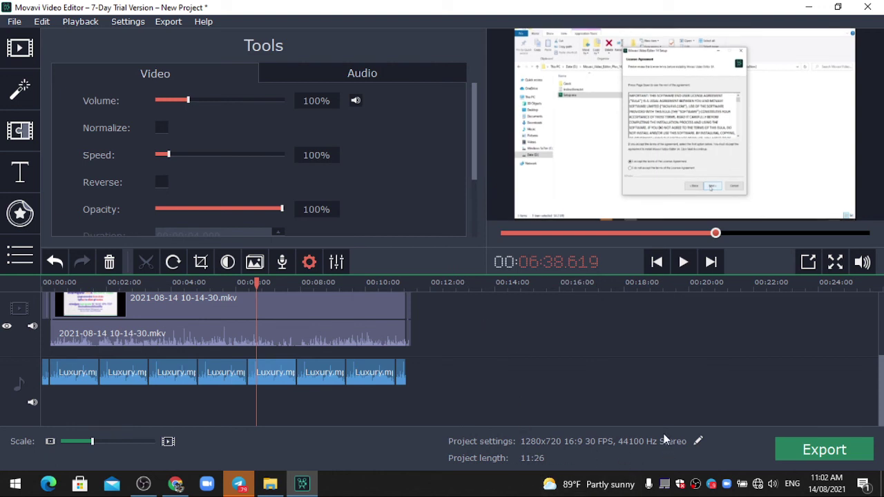
# Open the project's video export and choose D:\Movavi Video as the output folder.
pyautogui.click(830, 457)
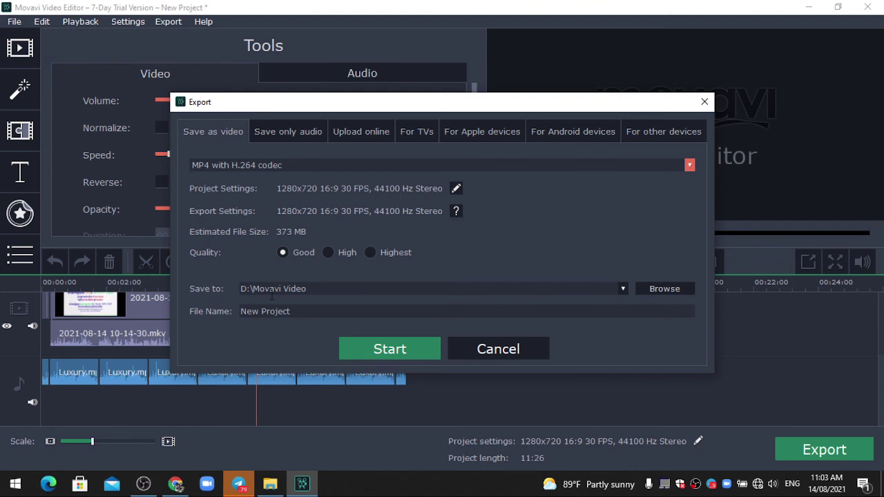
pyautogui.click(623, 289)
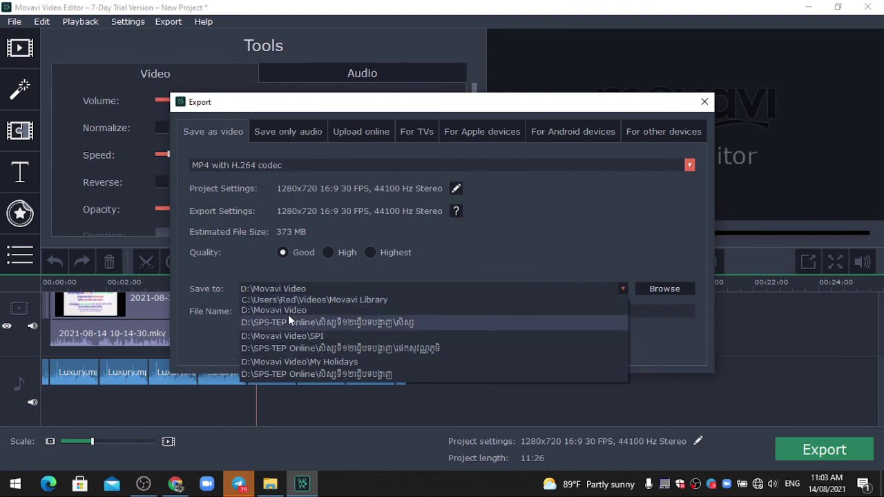
pyautogui.click(263, 310)
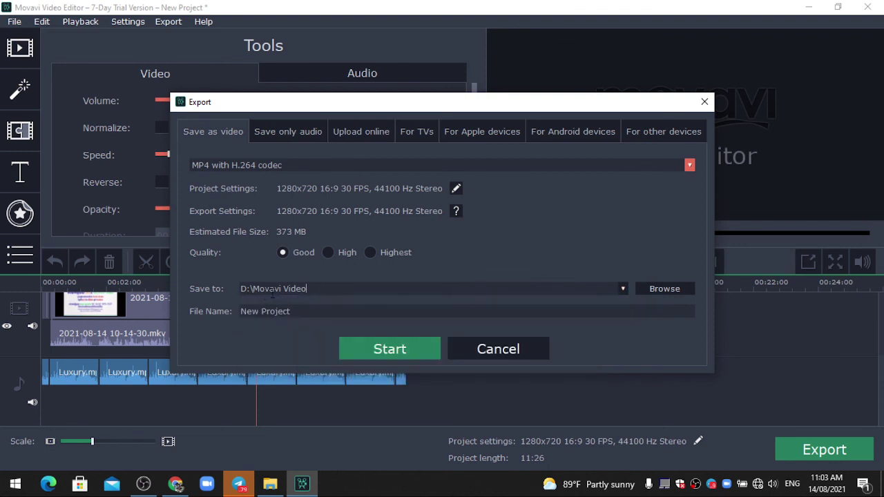
# Name the output file របៀបកាត់តវីដេអូតាមMovavi and start exporting it as MP4 with H.264 codec.
pyautogui.click(330, 312)
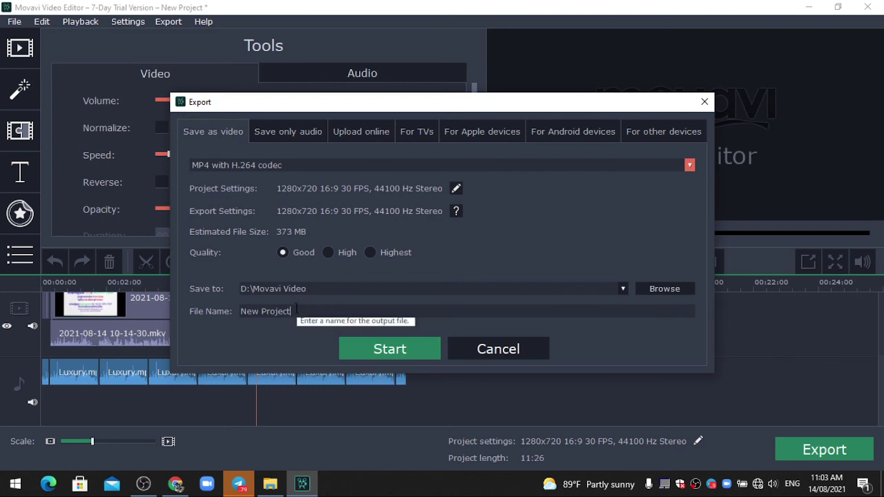
pyautogui.moveTo(331, 312); pyautogui.dragTo(237, 315)
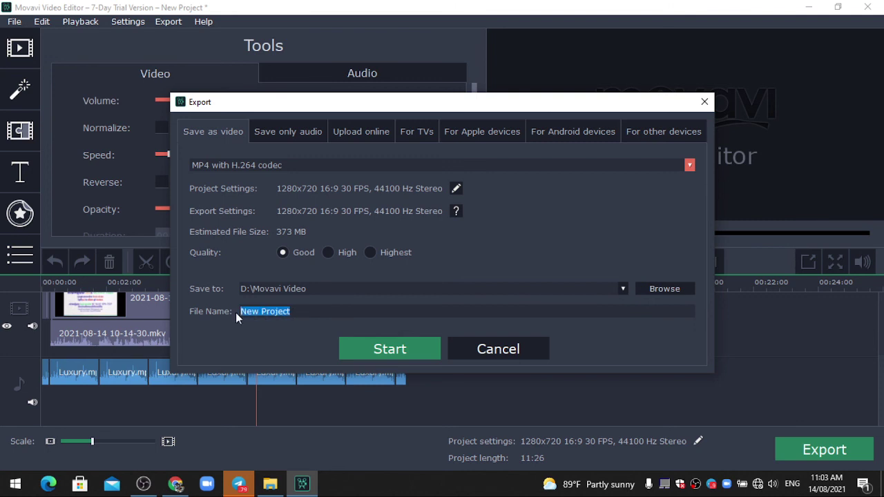
pyautogui.press('BackSpace')
pyautogui.write('របៀបកាត')
pyautogui.write('់ត')
pyautogui.write('វីដ')
pyautogui.write('អ')
pyautogui.write('េូ')
pyautogui.write('ម')
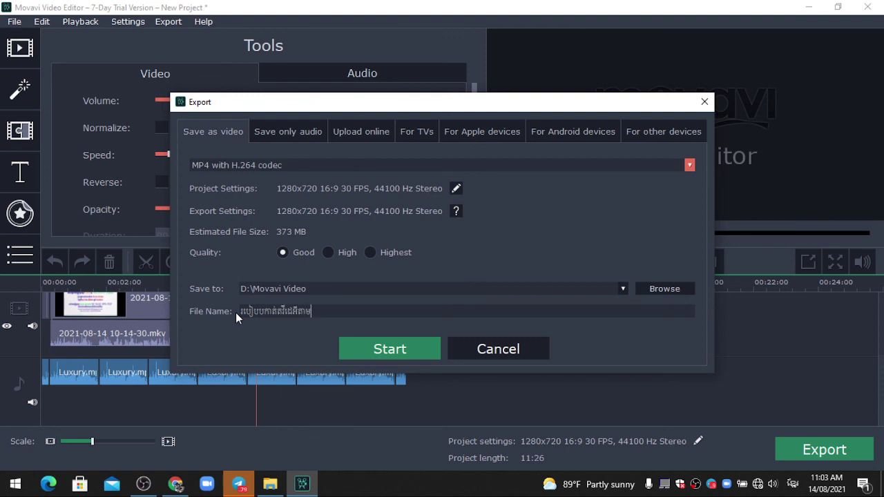
pyautogui.hotkey('alt', 'shift')
pyautogui.write('Movavi')
pyautogui.click(389, 349)
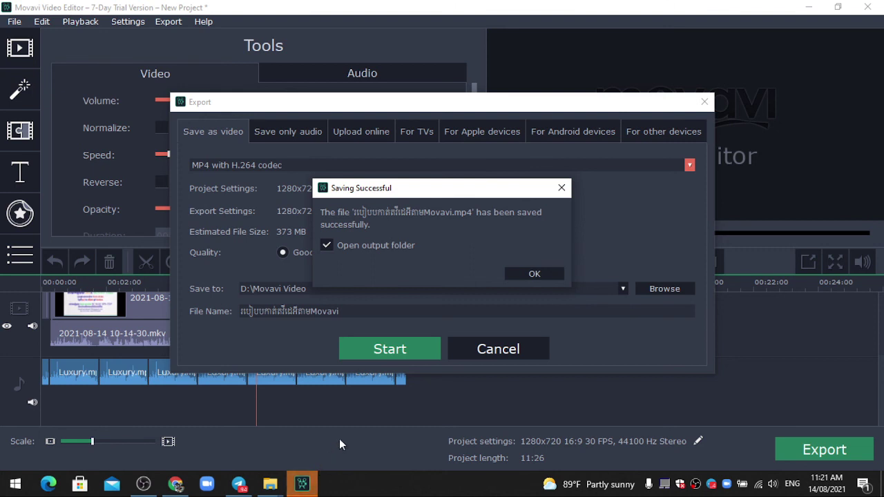
# Finish the export with the output folder set to open, and play the exported Movavi video from that folder.
pyautogui.click(326, 245)
pyautogui.click(326, 245)
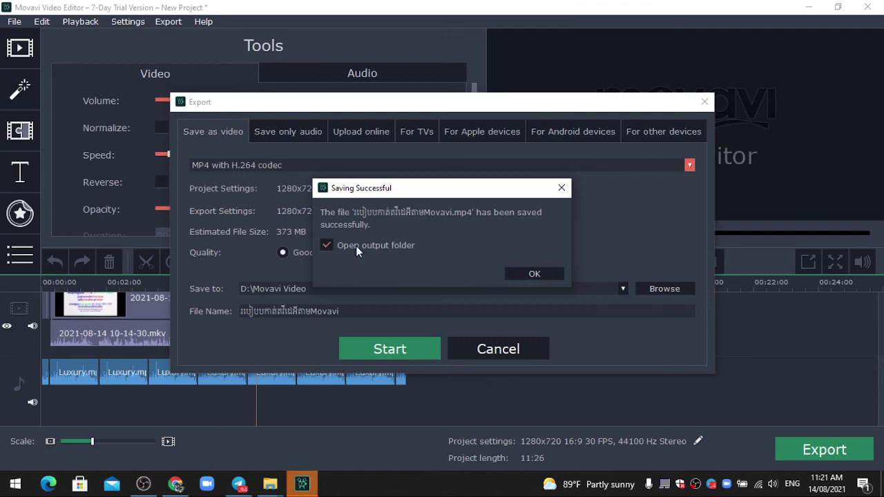
pyautogui.click(535, 274)
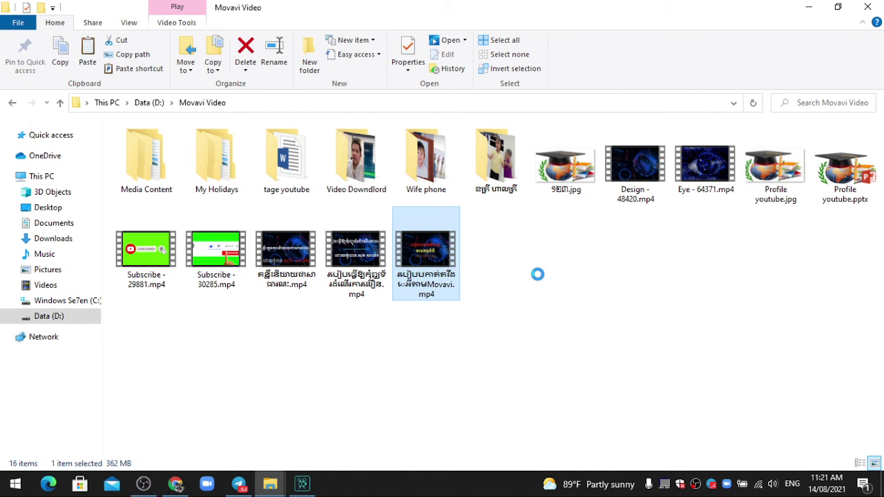
pyautogui.doubleClick(424, 250)
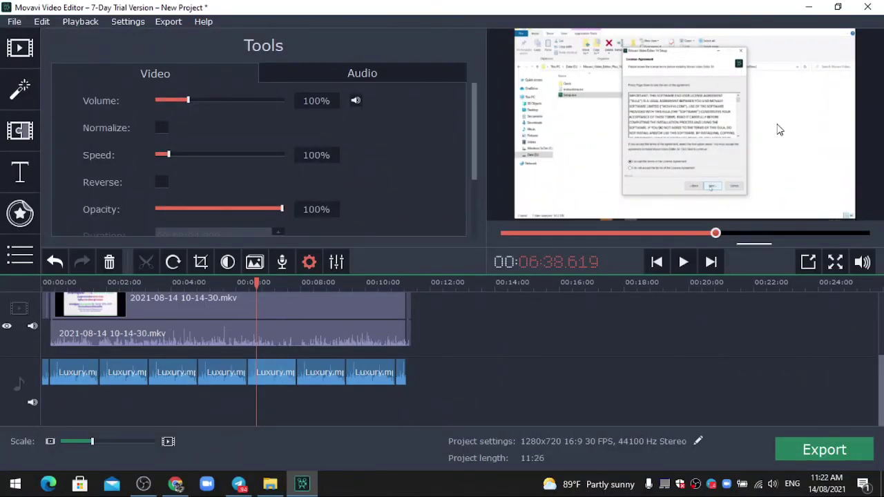
# Close the video editor without saving the project changes.
pyautogui.click(861, 5)
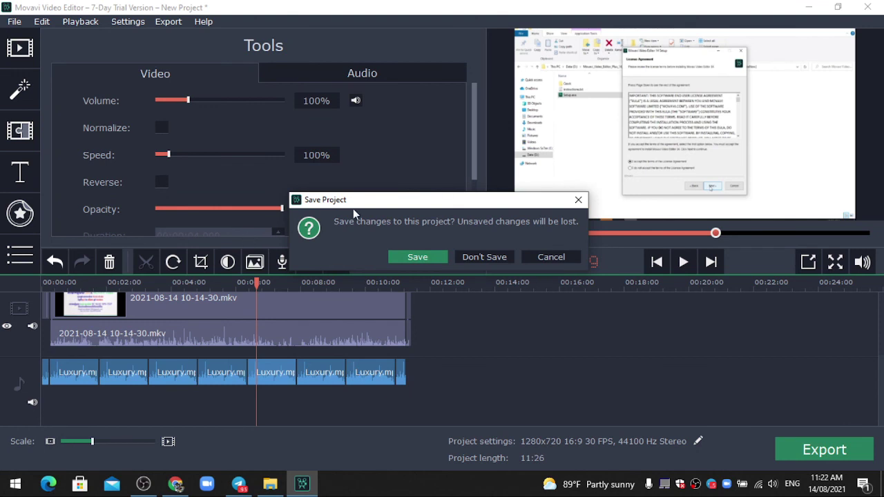
pyautogui.click(485, 257)
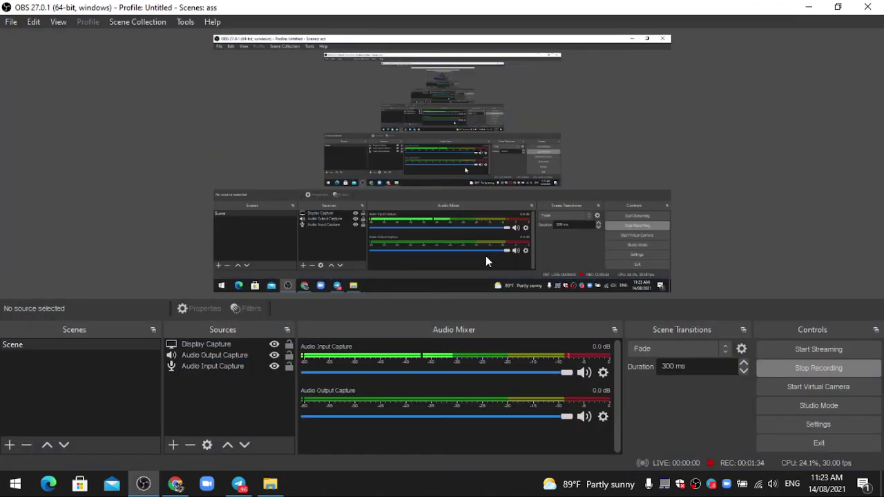